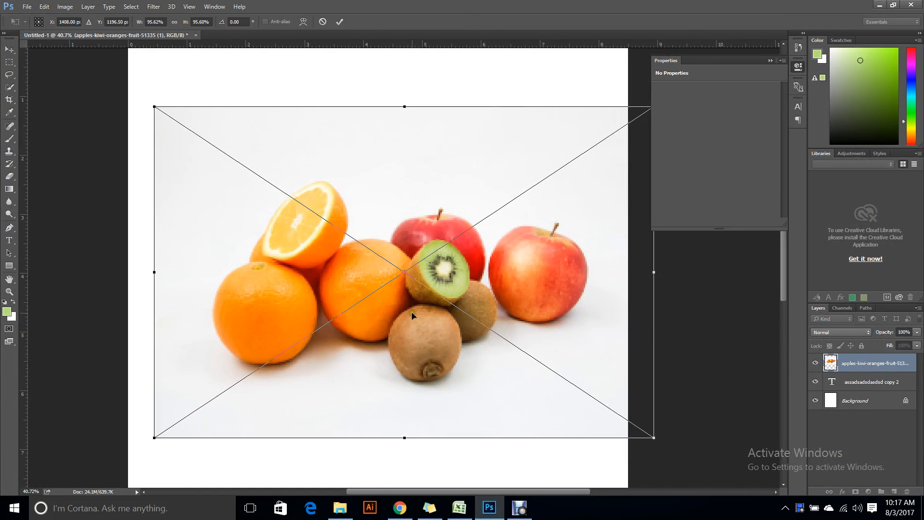
Cancel the pending placement of the fruit image and close Untitled-1 without saving changes
key("Escape")
left_click(170, 35)
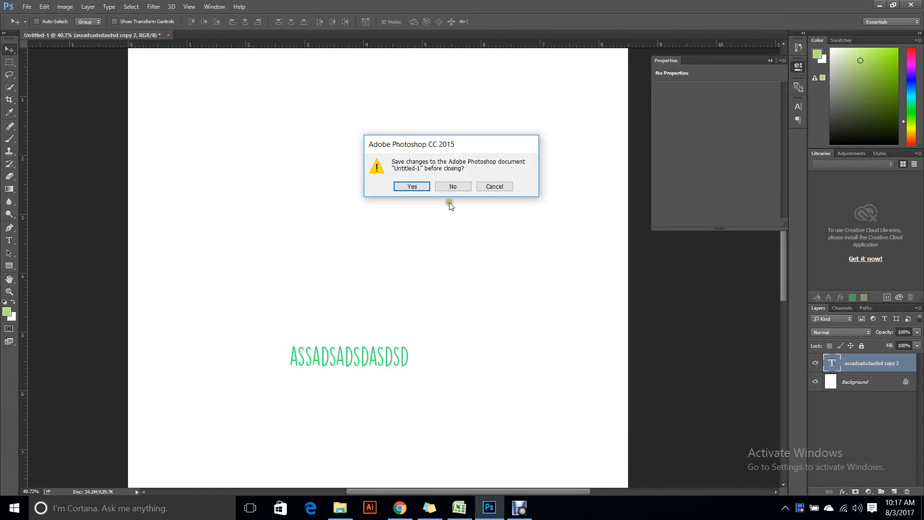
left_click(450, 186)
Open the image apples-kiwi-oranges-fruit-51335 (1) from the Downloads folder in Photoshop as its own document
left_click(340, 508)
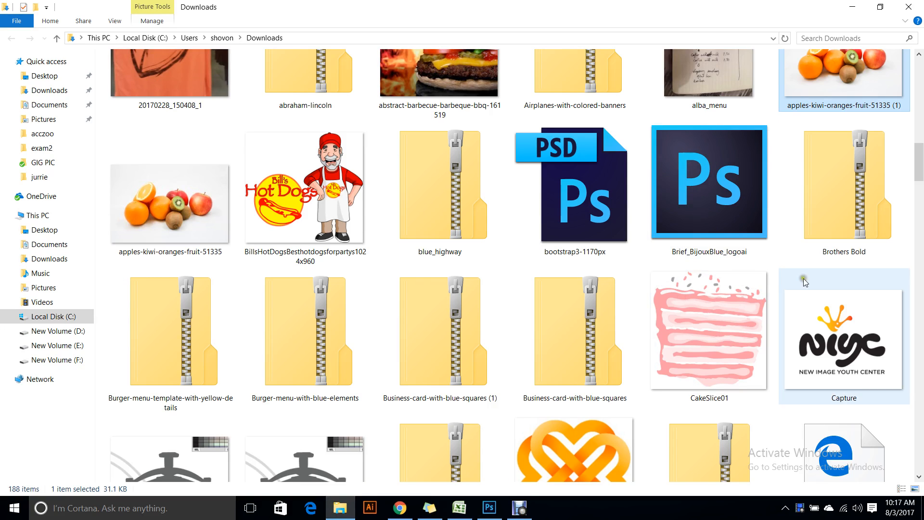
left_click_drag(825, 103, 366, 302)
scroll(550, 299, "up", 6)
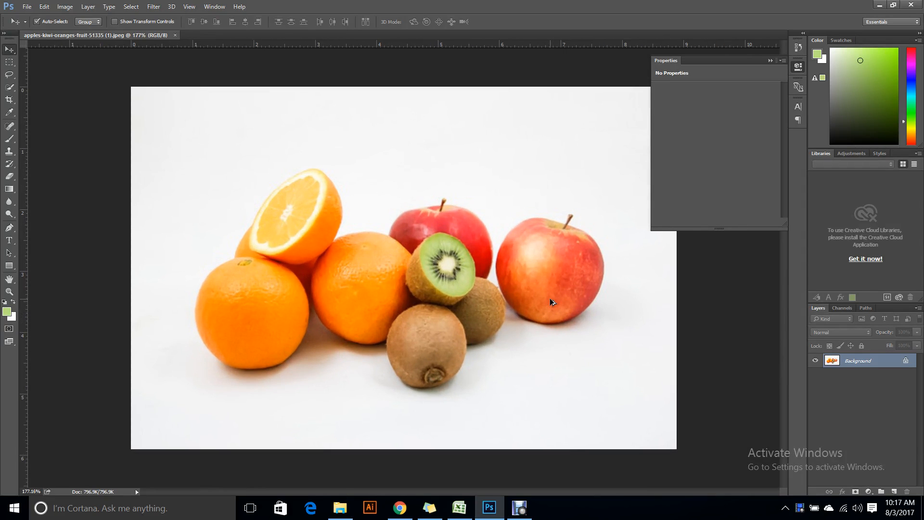
scroll(550, 298, "down", 3)
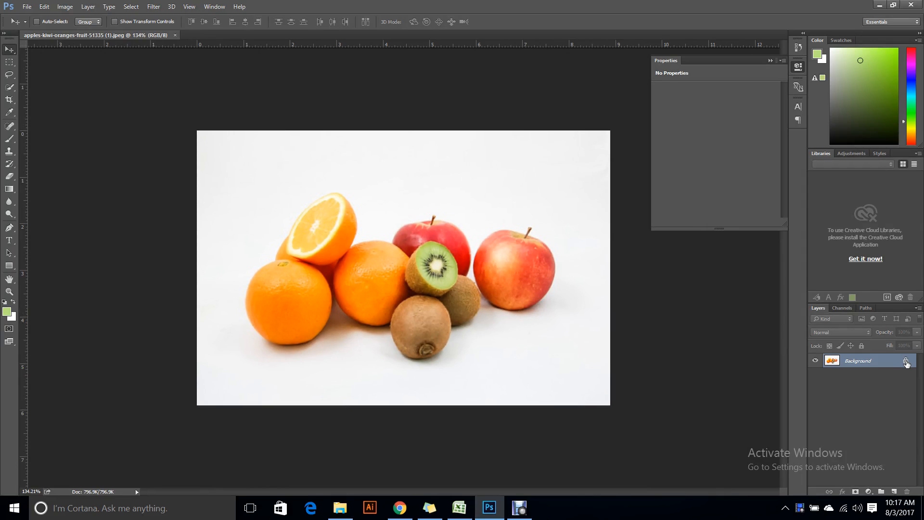
Unlock the Background layer to turn it into a regular, movable layer
left_click_drag(906, 364, 621, 354)
left_click(455, 188)
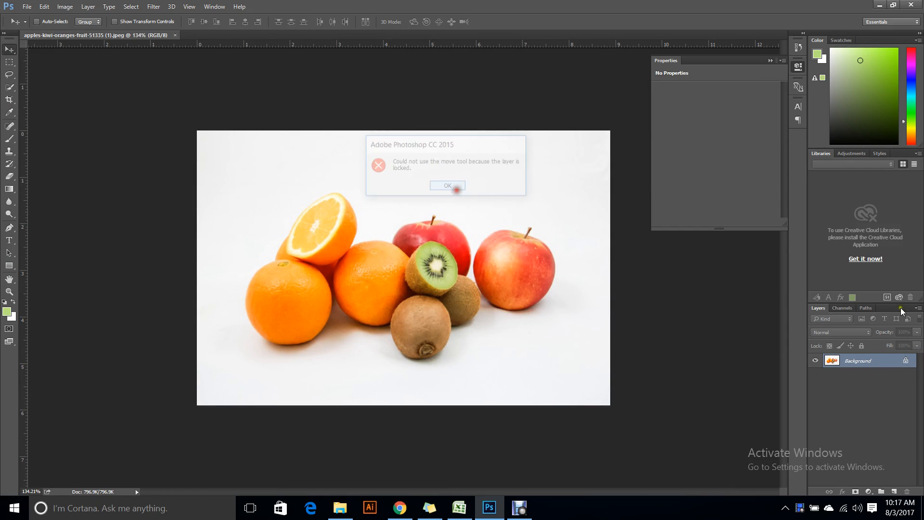
left_click(905, 365)
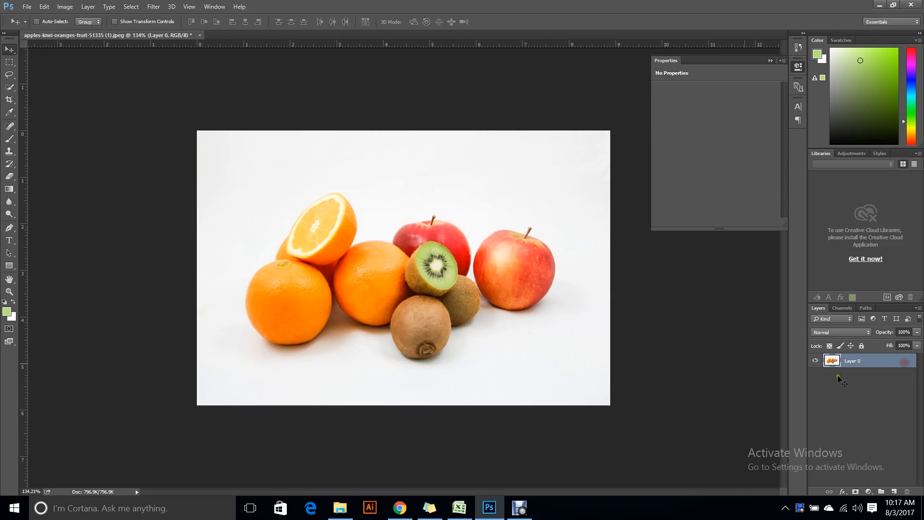
Try moving the unlocked photo and undo it, and switch the full layer lock on and off again
left_click_drag(521, 304, 349, 311)
key("ctrl+z")
left_click(861, 346)
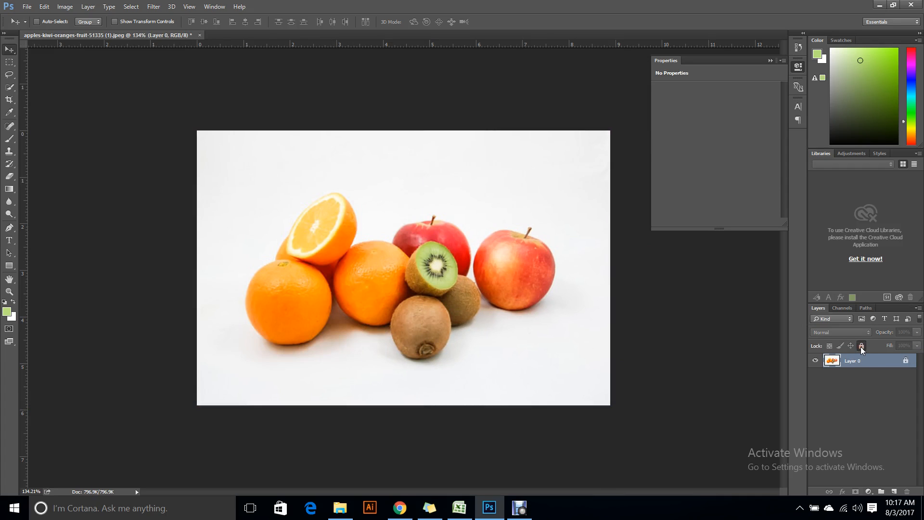
left_click(869, 347)
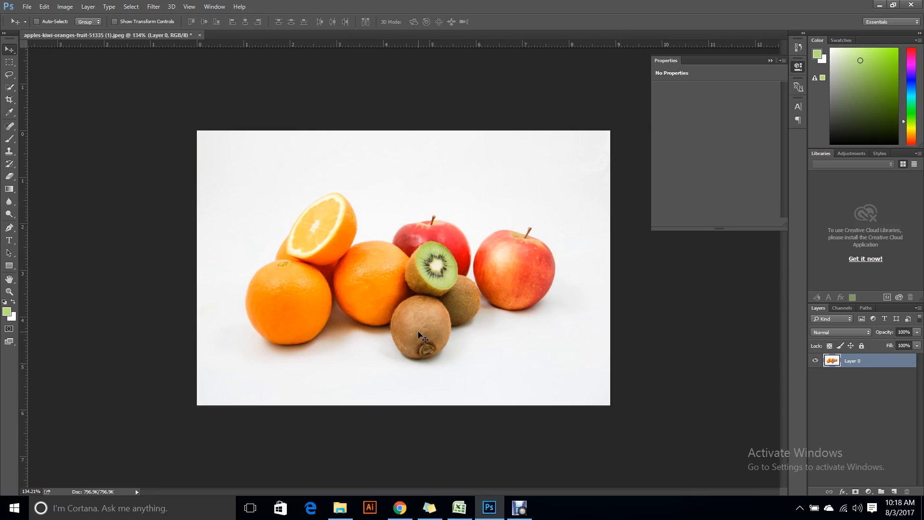
Scale the fruit photo down to about 21% with Free Transform, keeping it in the canvas's upper-left corner
key("ctrl")
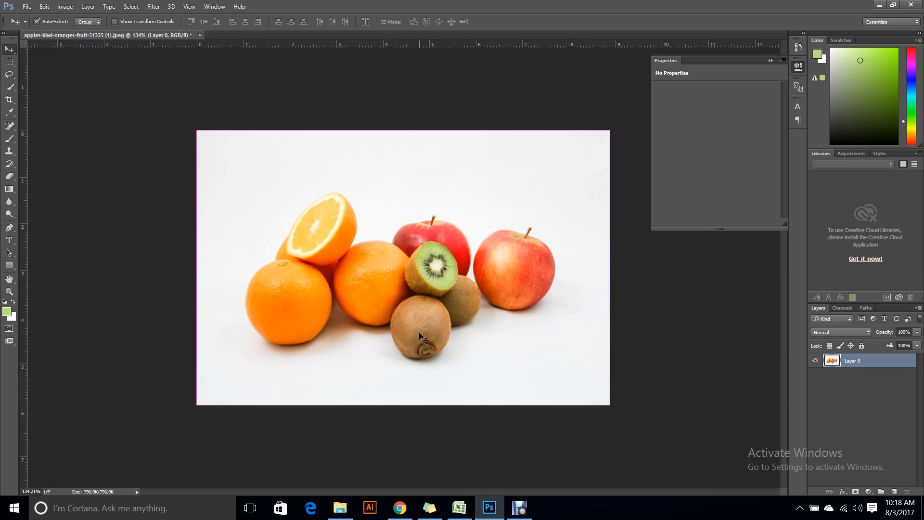
key("ctrl+t")
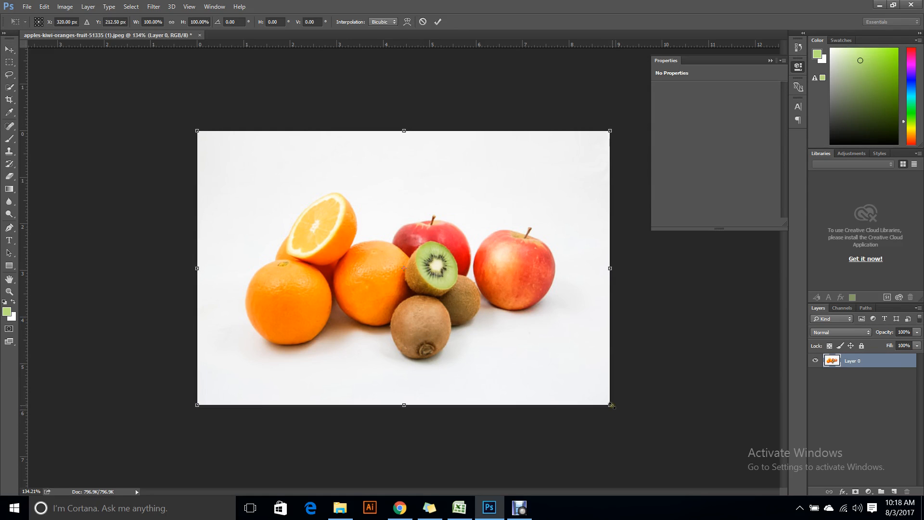
left_click_drag(612, 406, 276, 200)
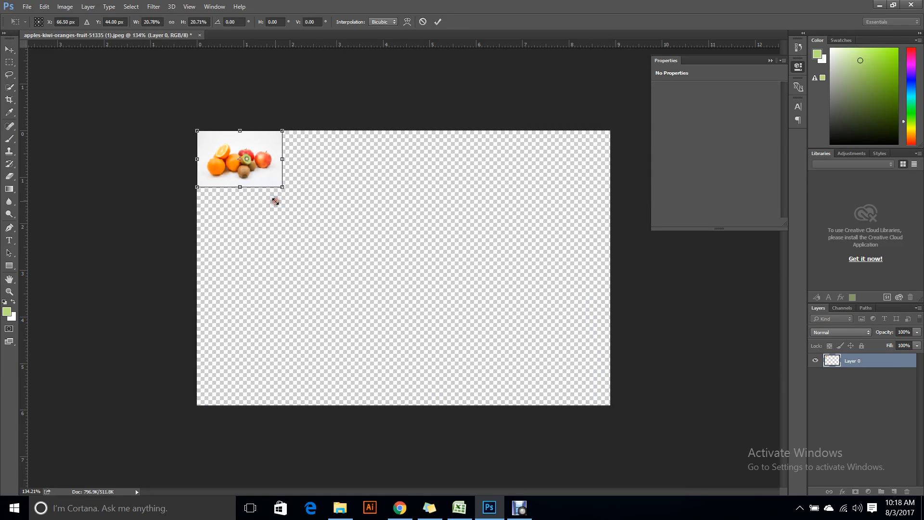
key("Return")
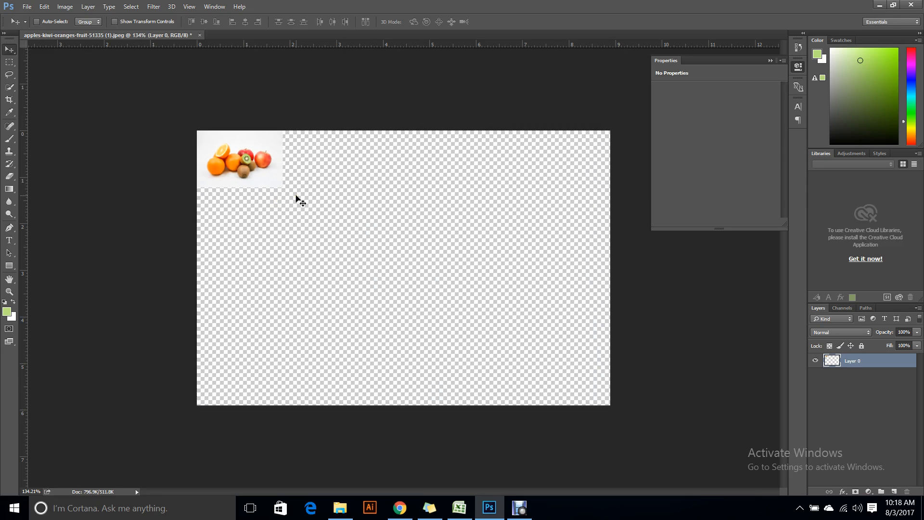
Enlarge the shrunken photo to about 440% with Free Transform so it nearly fills the canvas
key("ctrl+t")
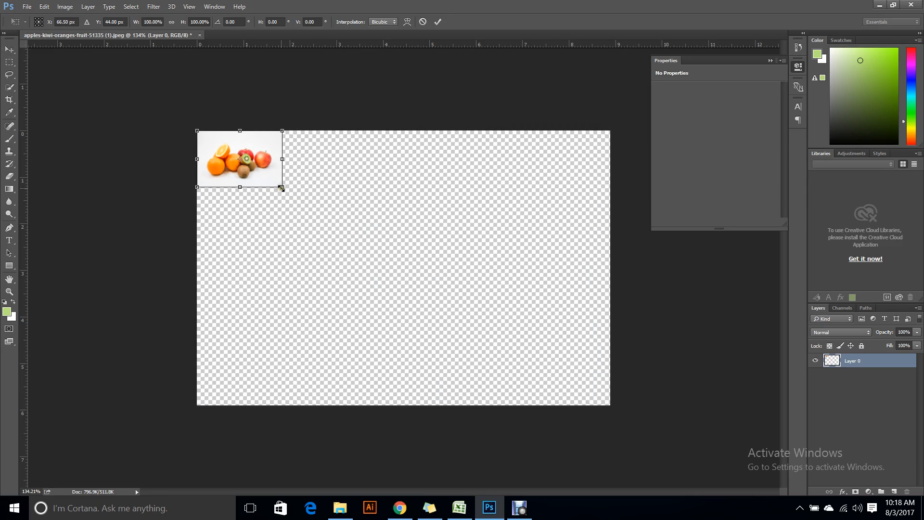
left_click_drag(279, 188, 570, 385)
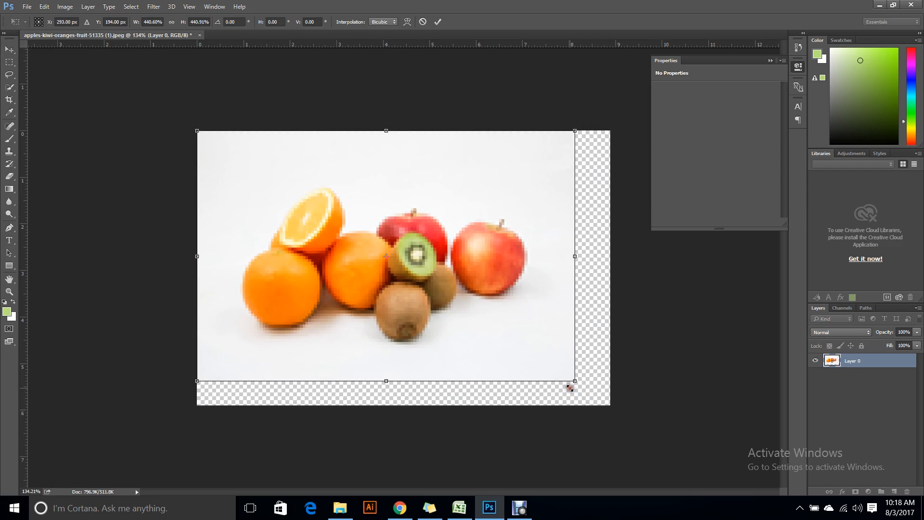
key("Return")
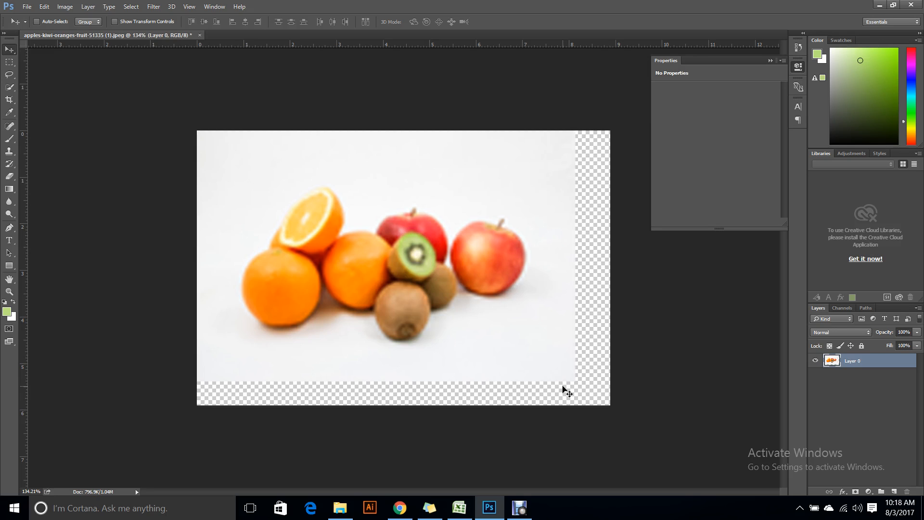
Transform the enlarged photo again, leaving it slightly smaller and inset from the canvas edges
key("ctrl+t")
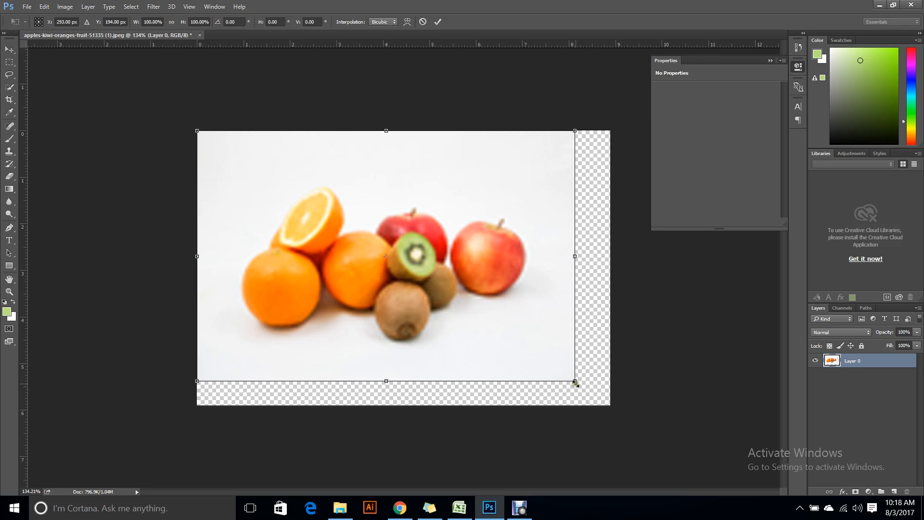
mouse_move(577, 383)
left_mouse_down()
mouse_move(251, 166)
mouse_move(582, 403)
mouse_move(576, 396)
left_mouse_up()
key("Return")
key("ctrl+t")
key("Return")
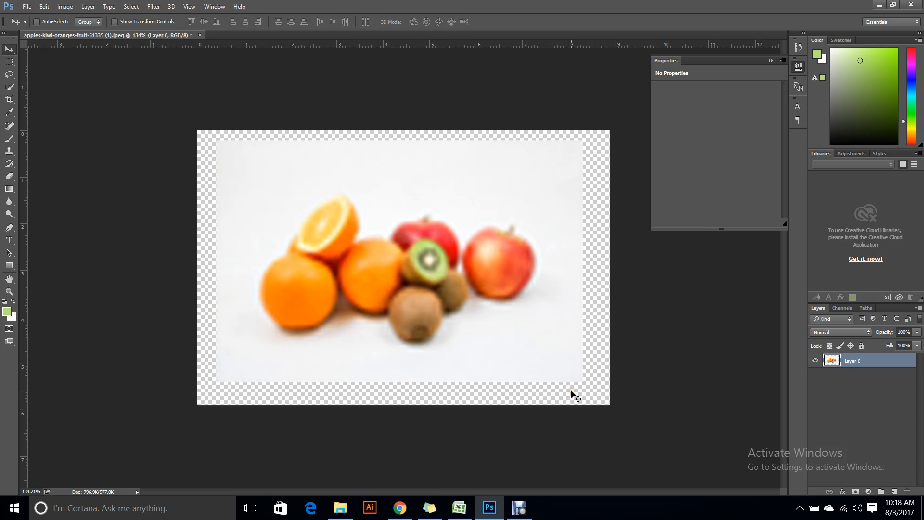
Scale the inset photo down to a small thumbnail near the canvas's upper-left corner
key("ctrl+t")
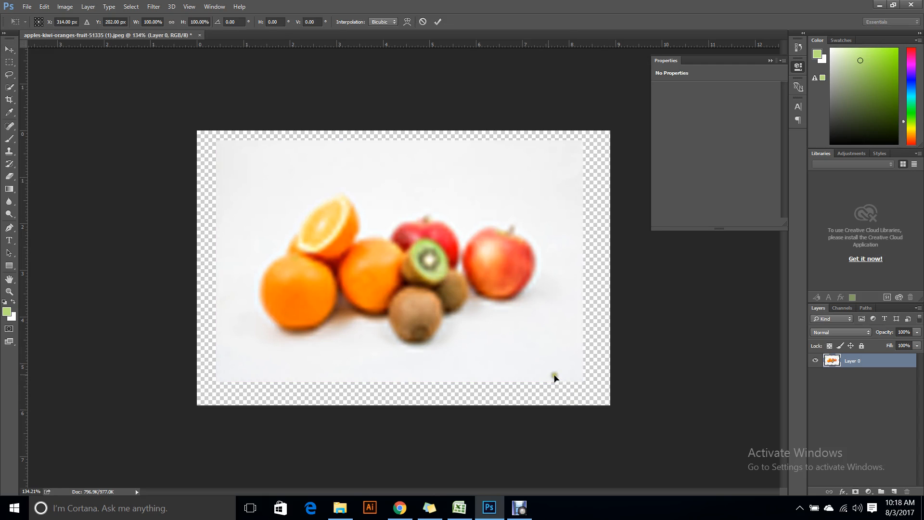
left_click_drag(580, 381, 255, 206)
key("Return")
Enlarge the thumbnail, reduce it to a medium size, and shift it slightly down and right on the canvas
left_click_drag(253, 164, 561, 383)
key("ctrl+t")
left_click_drag(491, 343, 427, 313)
key("Return")
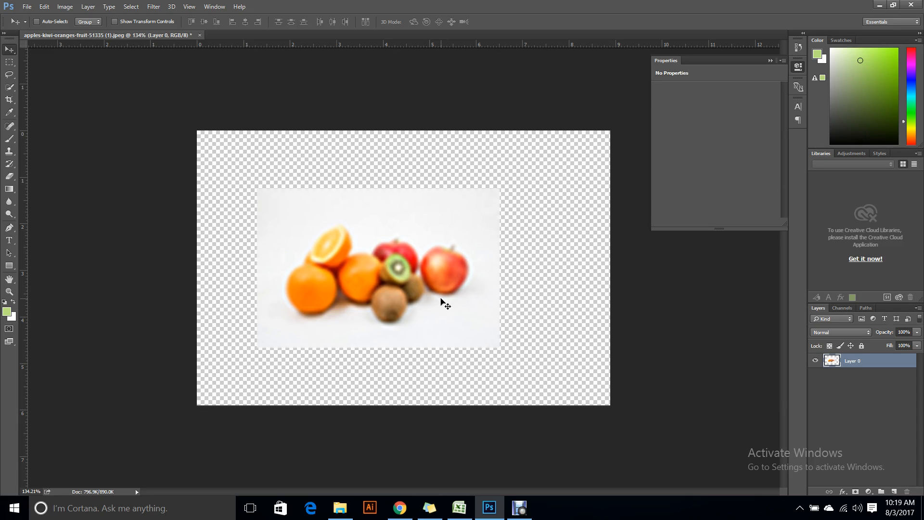
left_click_drag(374, 261, 391, 269)
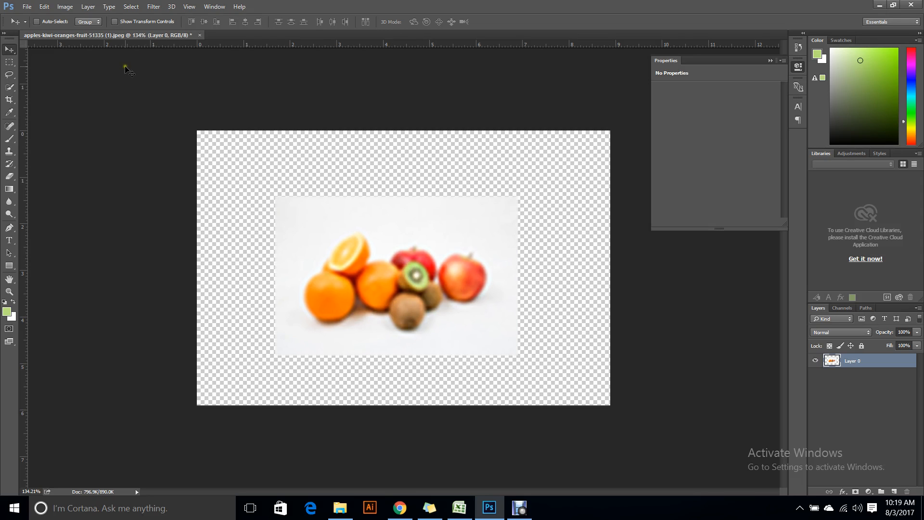
Keep the document open and toggle the photo's last move between undone and redone
left_click(202, 34)
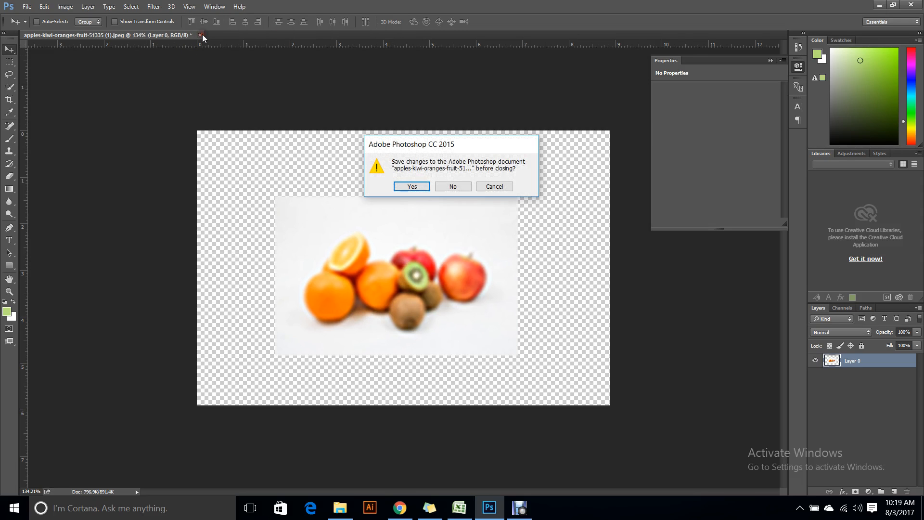
left_click(511, 187)
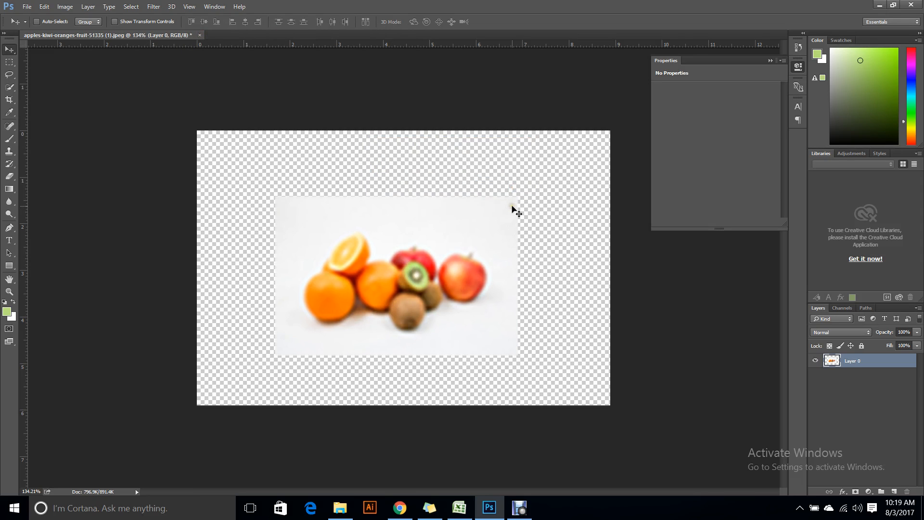
key("ctrl+z")
key("ctrl+z")
key("ctrl+z")
key("ctrl+z")
key("ctrl+z")
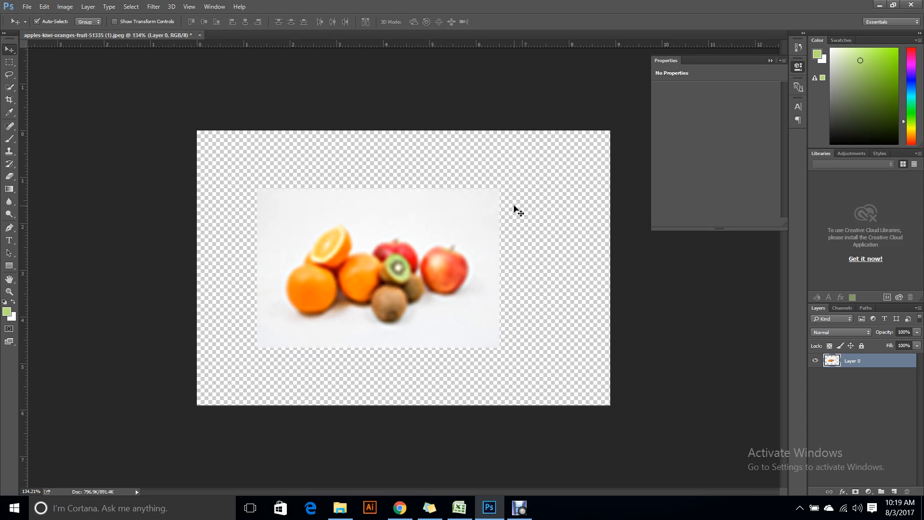
key("ctrl+z")
key("ctrl+z")
key("ctrl+z")
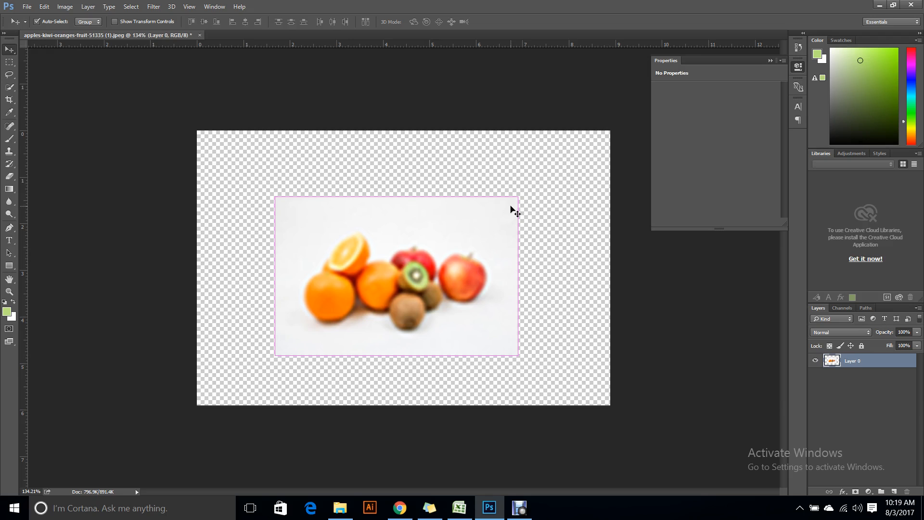
Step backward through all the scaling edits to restore the fruit photo to its original full size
key("ctrl+alt+z")
key("ctrl+alt+z")
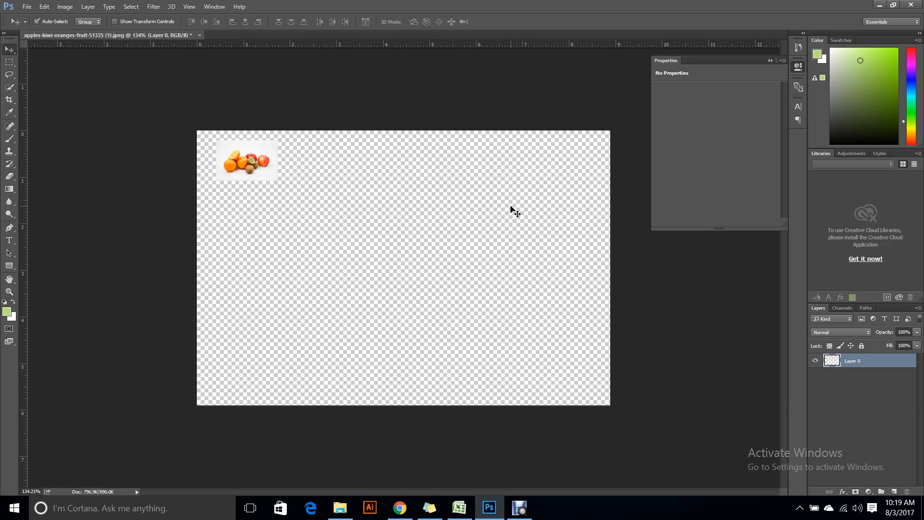
key("ctrl+alt+z")
key("ctrl+alt+z")
key("ctrl+alt+z")
key("ctrl+alt+z")
key("ctrl+alt+z")
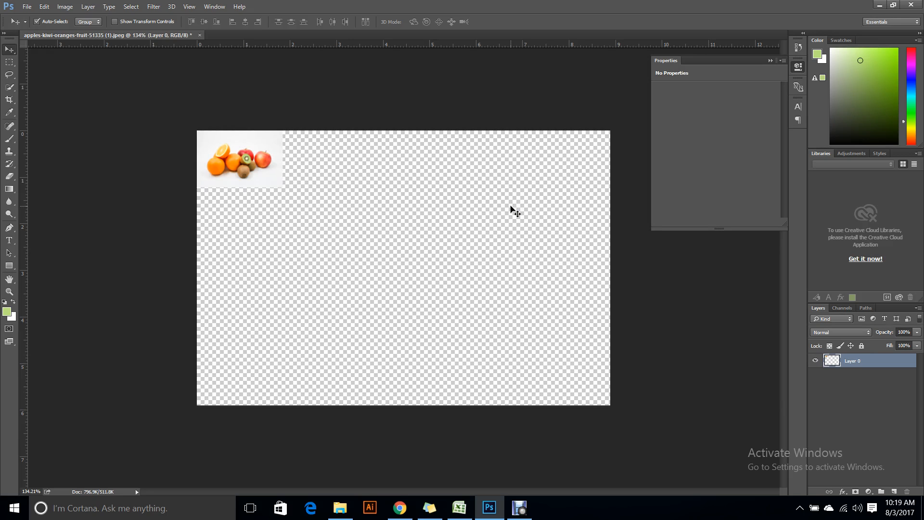
key("ctrl+alt+z")
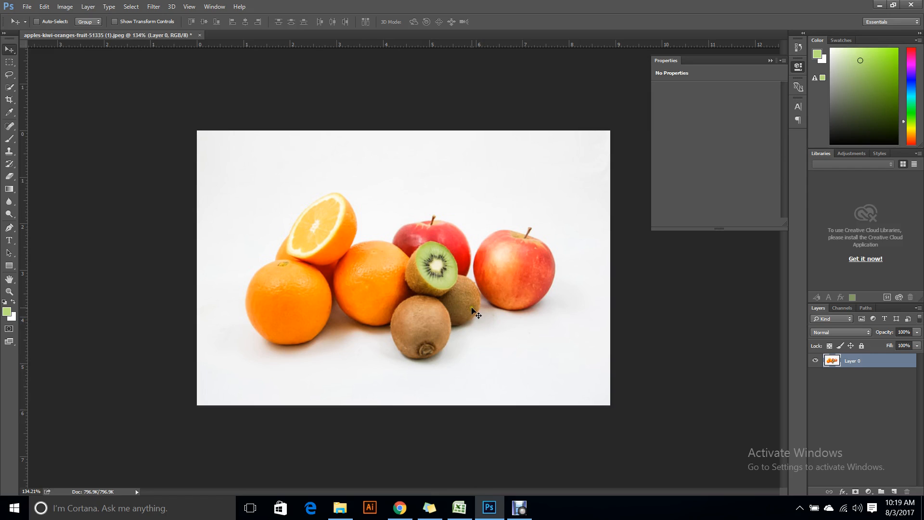
Convert Layer 0 to a Smart Object
right_click(863, 360)
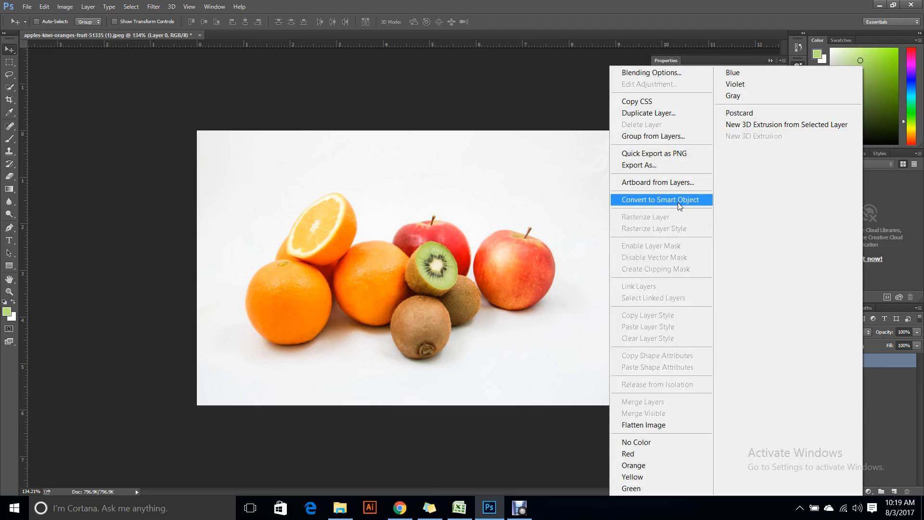
left_click(677, 202)
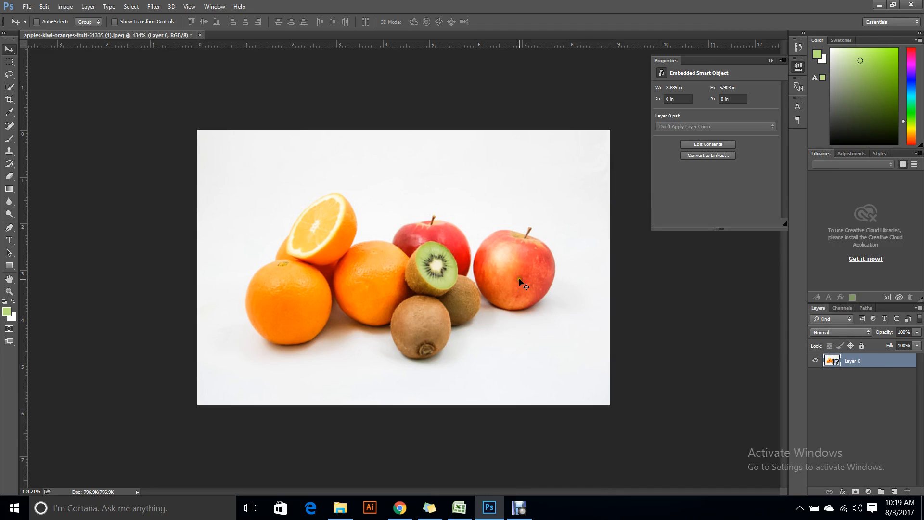
Offset the smart object by 0.13 in on X and Y and scale it down to 23.59% width and 30.59% height
mouse_move(519, 279)
left_mouse_down()
mouse_move(534, 301)
mouse_move(526, 284)
left_mouse_up()
key("ctrl+t")
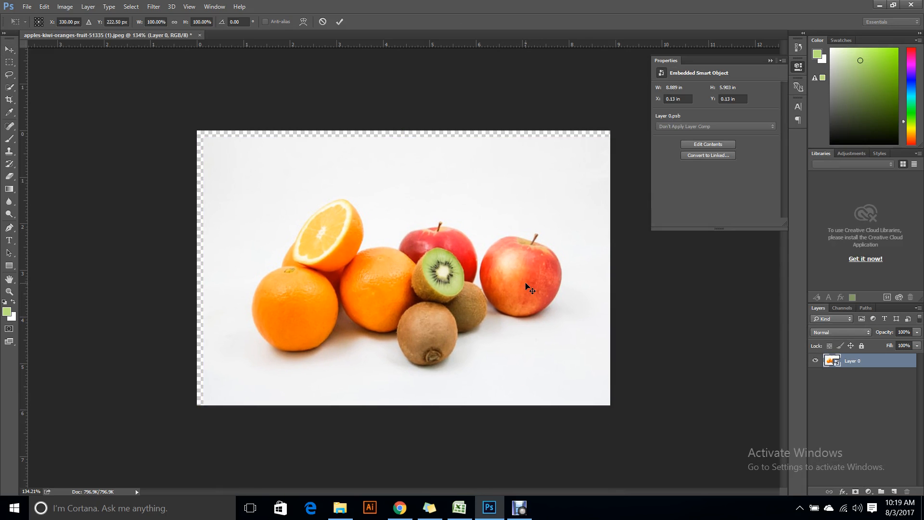
left_click_drag(610, 406, 301, 221)
key("Return")
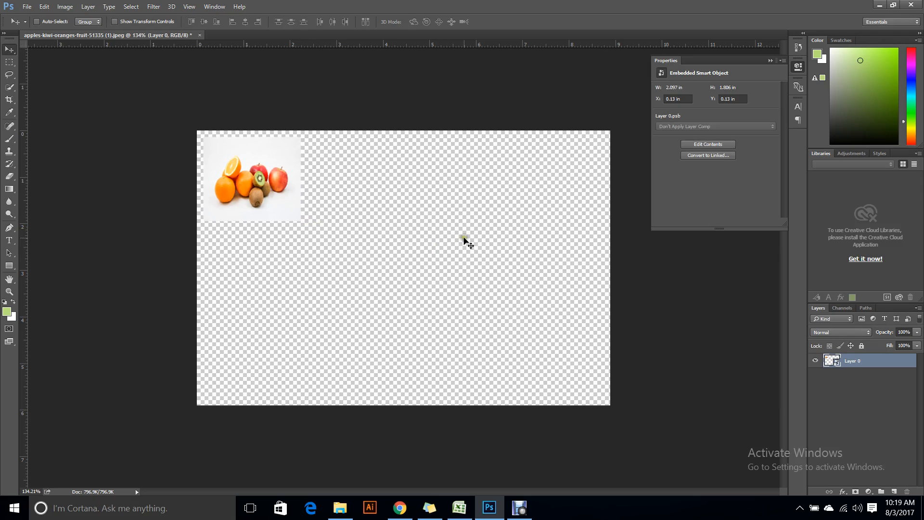
key("ctrl+t")
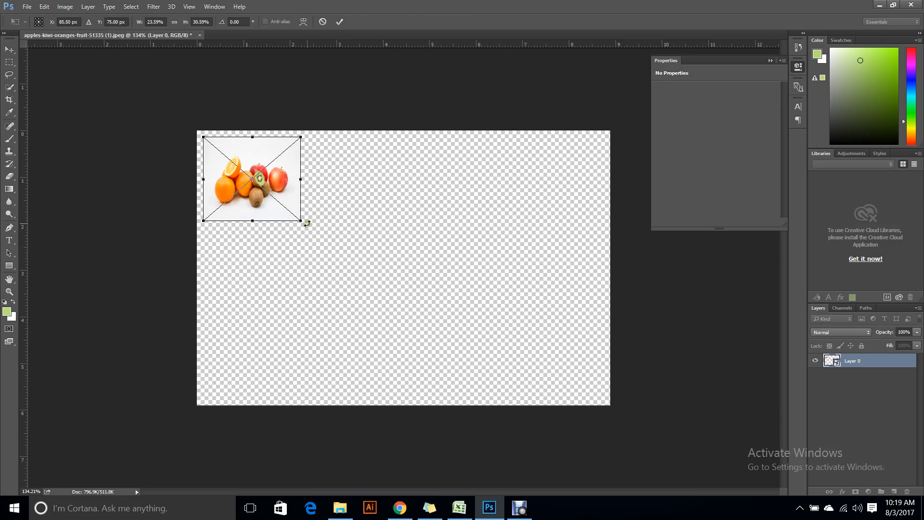
left_click(4, 48)
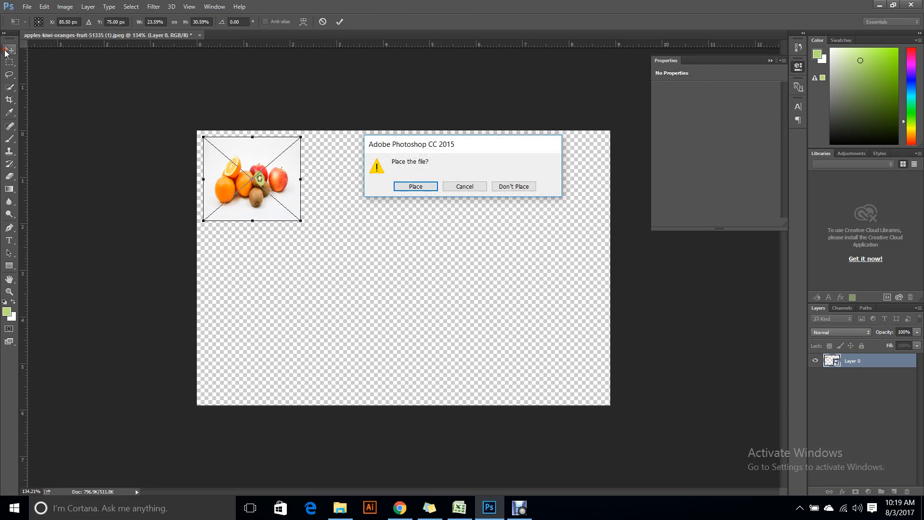
left_click(511, 190)
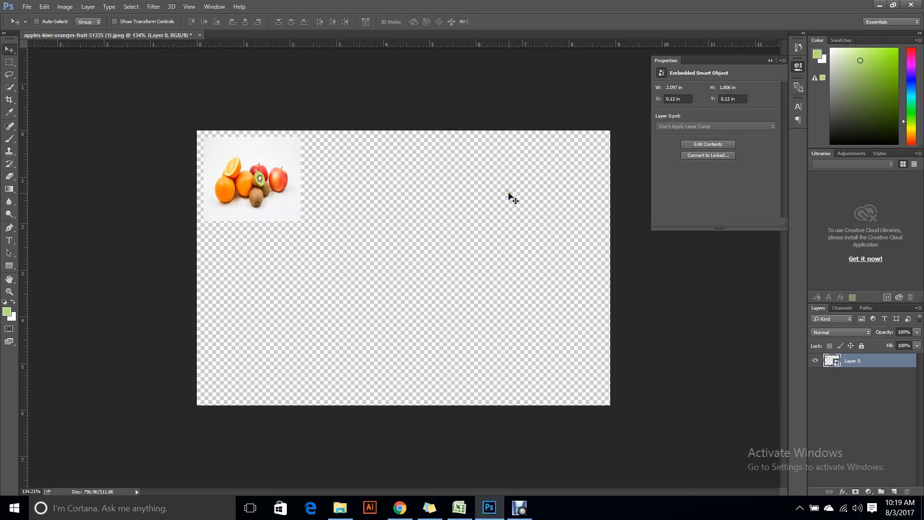
Undo the smart object's scaling and move it back to X 0 in, Y 0 in
key("ctrl+z")
left_click_drag(481, 256, 470, 247)
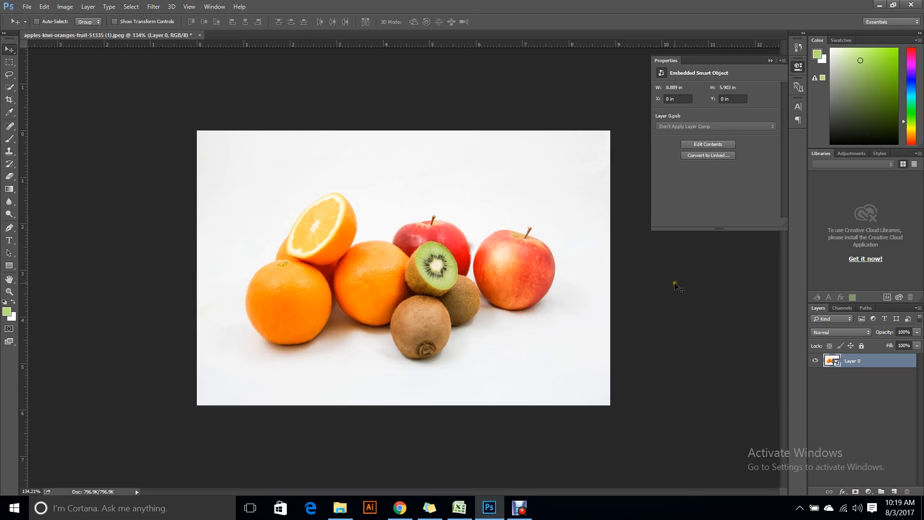
Convert Layer 0 to a Smart Object again and scale it down to 33.75% width and 33.88% height
right_click(860, 362)
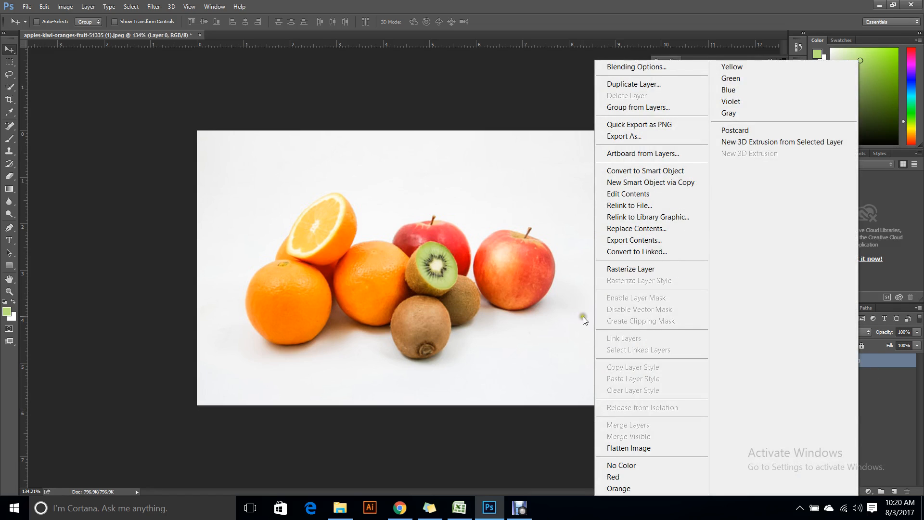
left_click(662, 173)
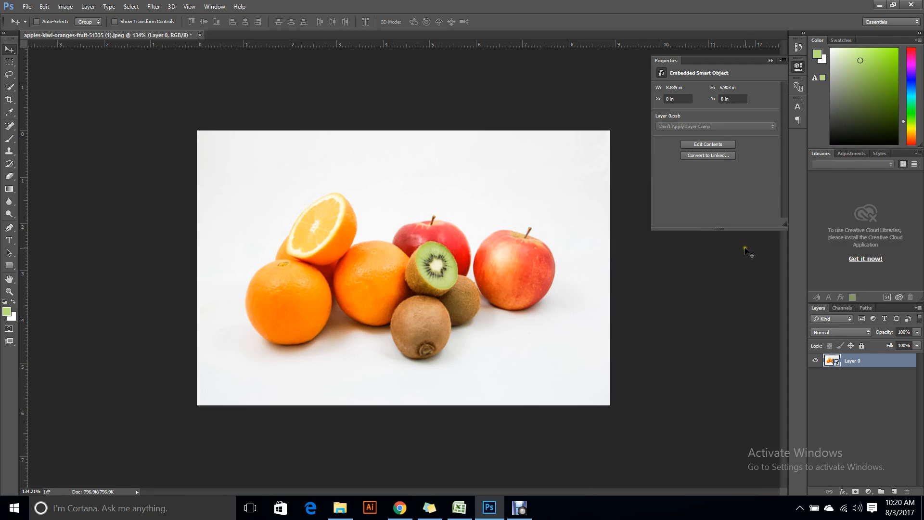
key("ctrl+t")
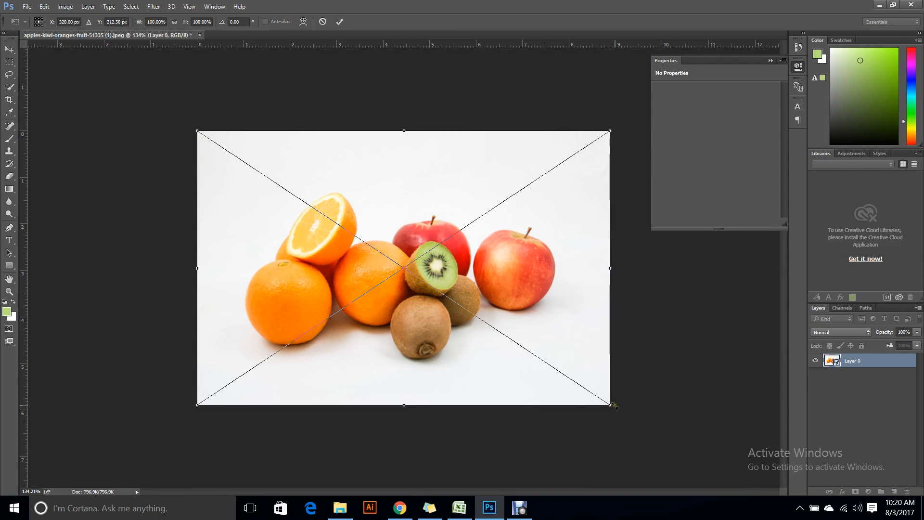
left_click_drag(611, 405, 335, 222)
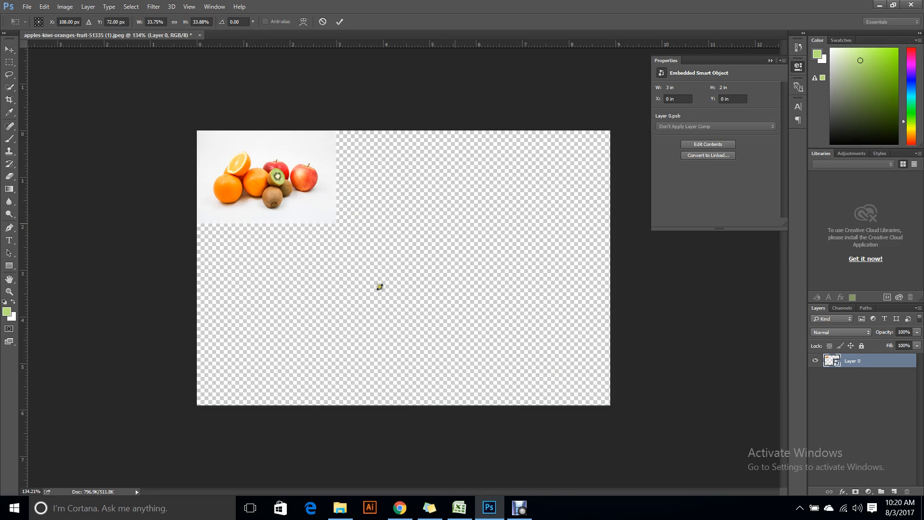
Enlarge the smart object to 93.44% width and 93.88% height, and shrink it to about 1.03 by 0.68 in
left_click_drag(351, 233, 599, 367)
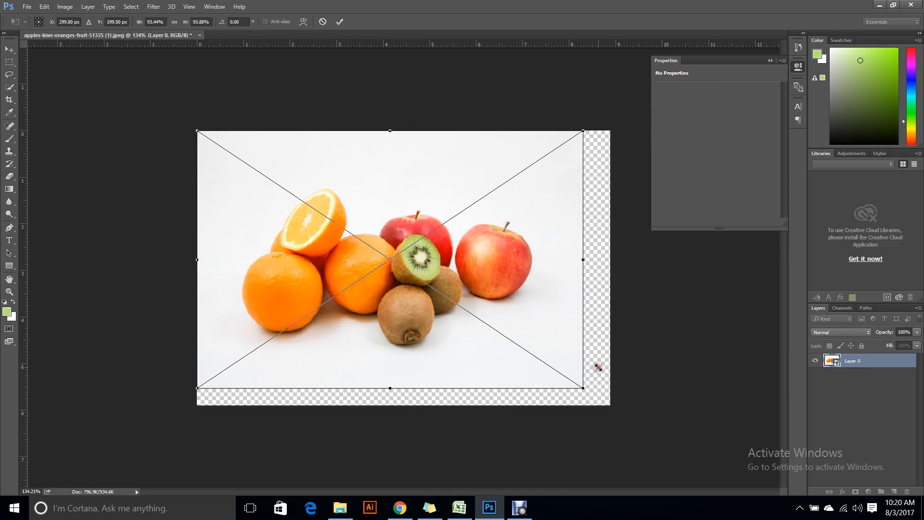
key("Return")
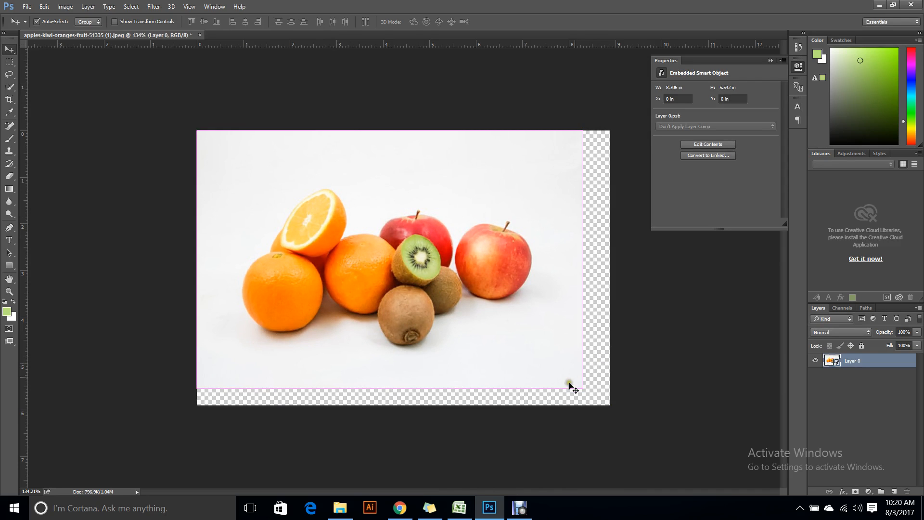
key("ctrl+t")
left_click_drag(582, 387, 223, 191)
key("Return")
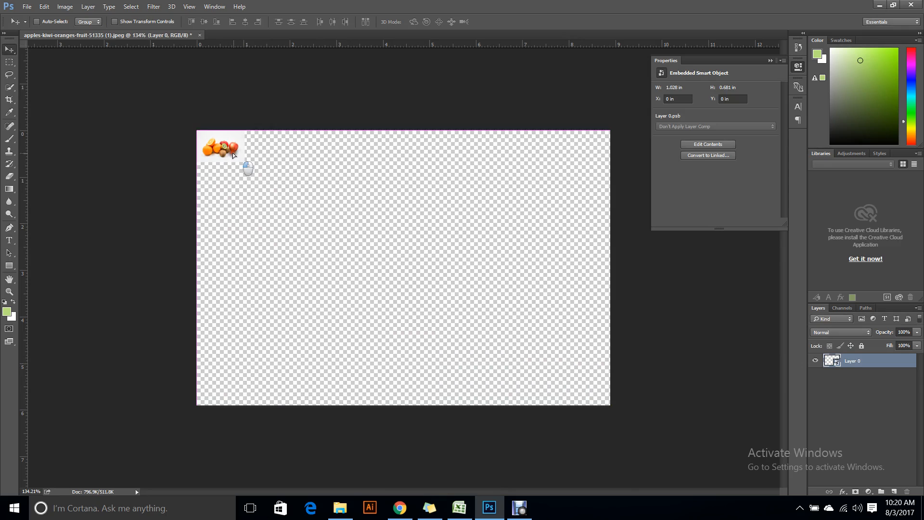
Scale the tiny smart object back up to 92.50% width and 92.24% height, offset about 0.12 in on X and 0.11 in on Y
left_click_drag(233, 153, 601, 361)
key("ctrl+t")
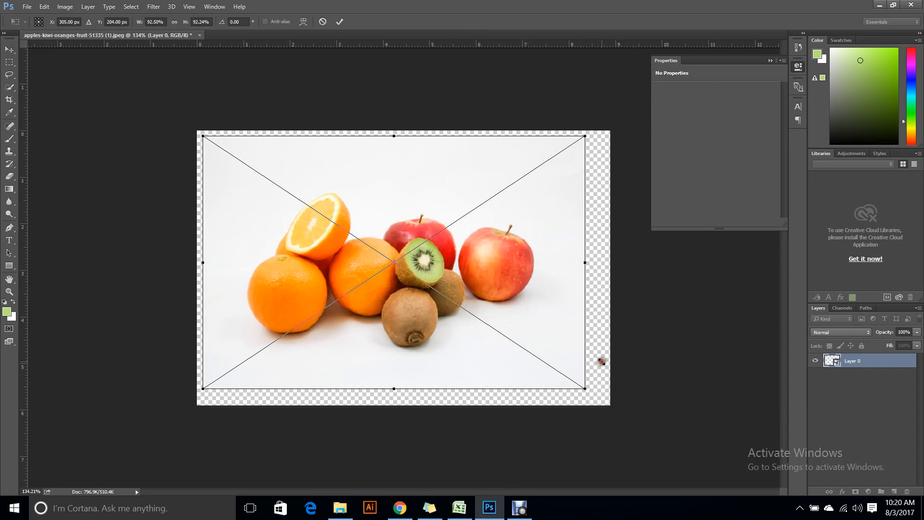
key("Return")
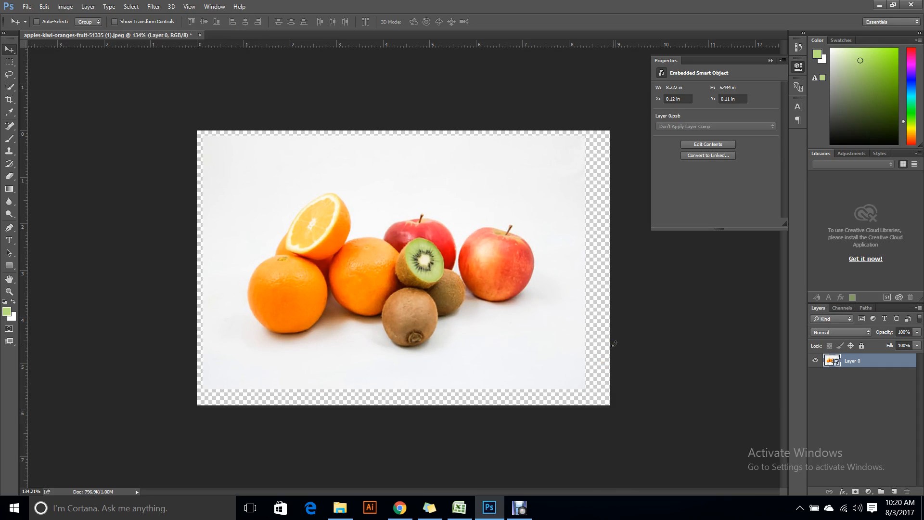
Reposition the smart object on the canvas to X 0.33 in and Y -0.11 in
left_click_drag(466, 302, 485, 313)
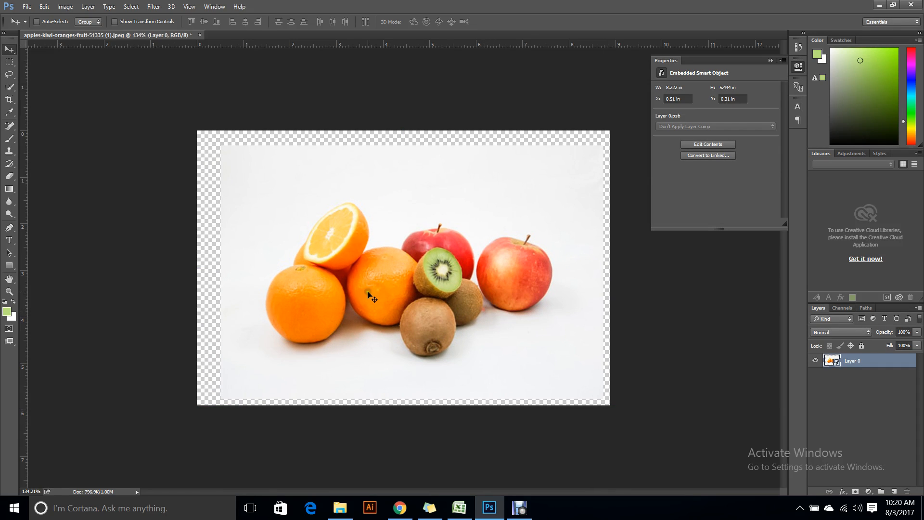
left_click_drag(347, 290, 343, 287)
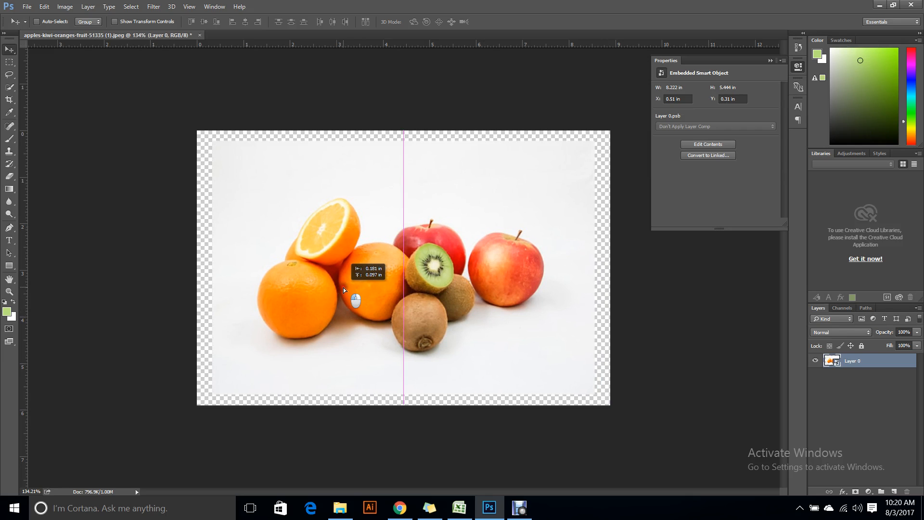
left_click_drag(344, 290, 314, 287)
left_click_drag(423, 308, 339, 290)
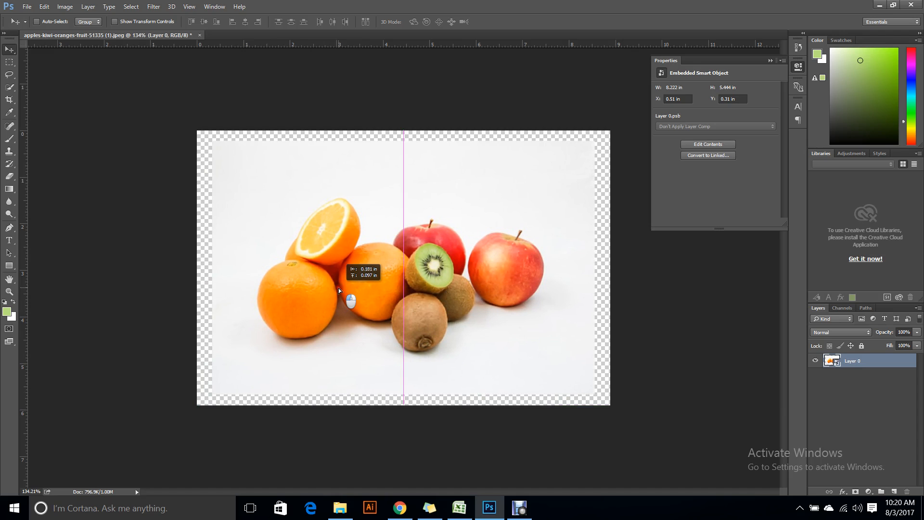
left_click_drag(339, 291, 338, 269)
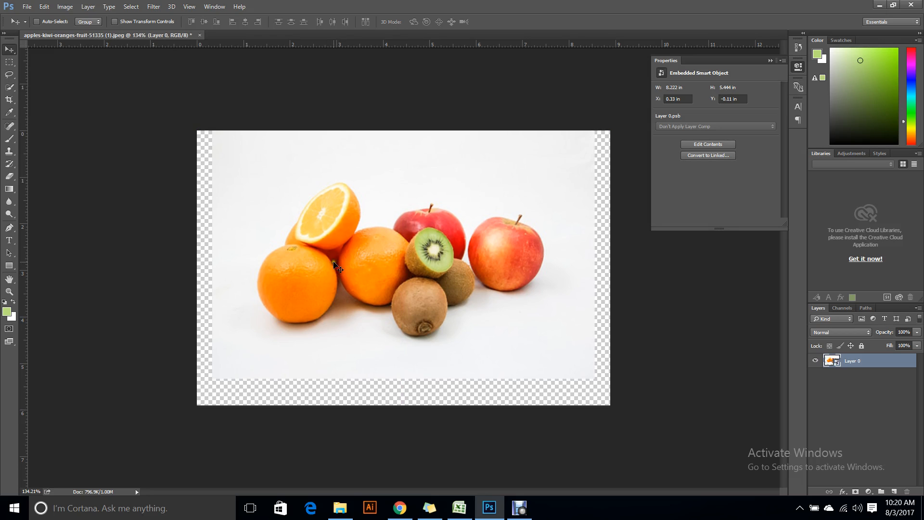
Close the document without saving and open apples-kiwi-oranges-fruit-51335.jpeg from the file folder
left_click(199, 36)
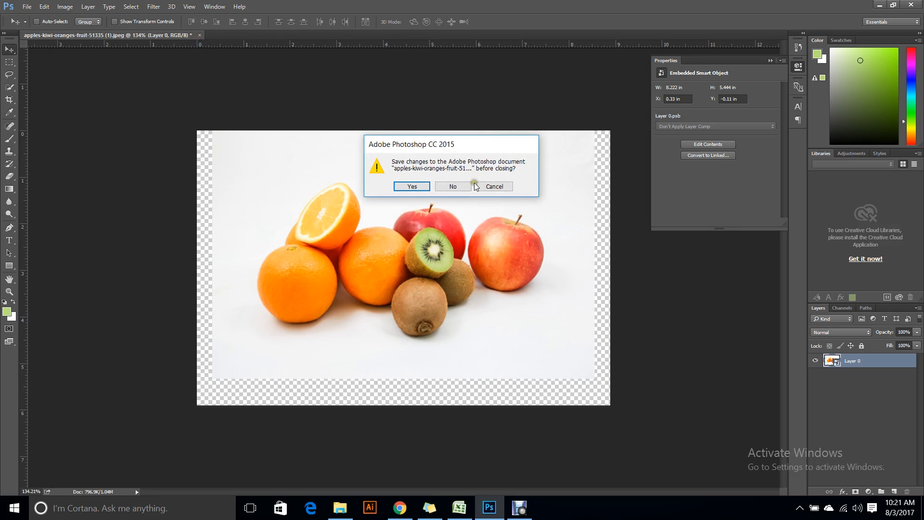
left_click(466, 183)
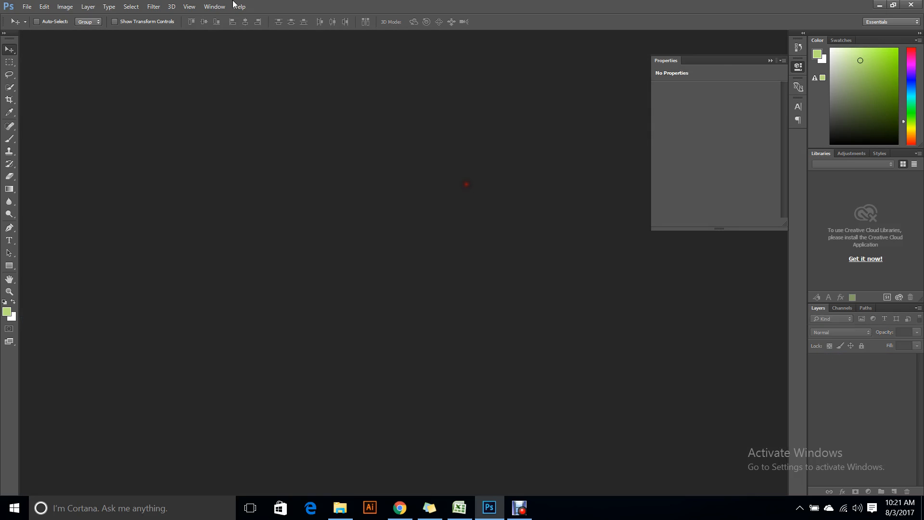
left_click(350, 511)
left_click_drag(167, 140, 385, 314)
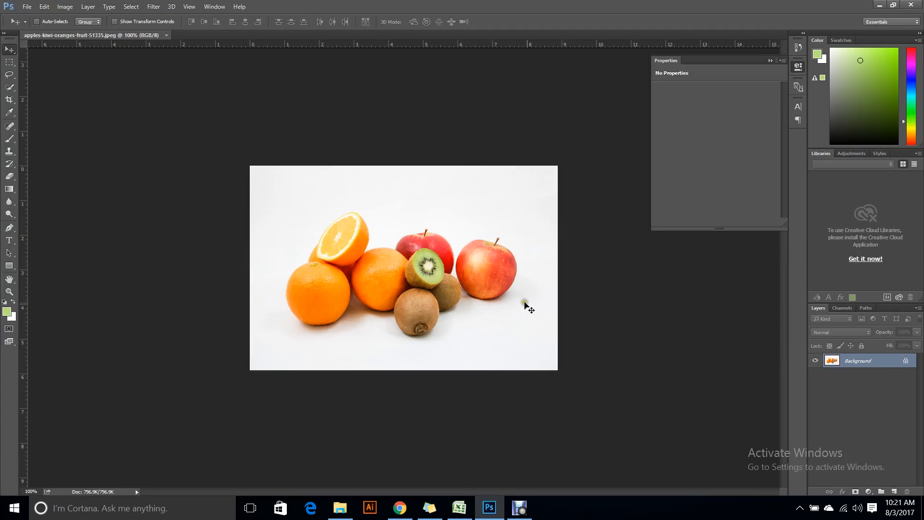
Collapse the Properties panel and duplicate the Background layer
scroll(529, 289, "up", 5)
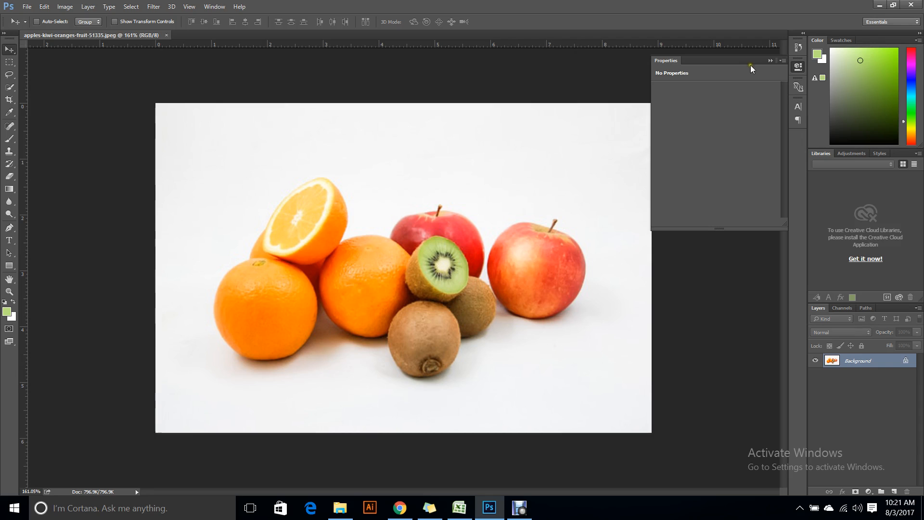
left_click(770, 61)
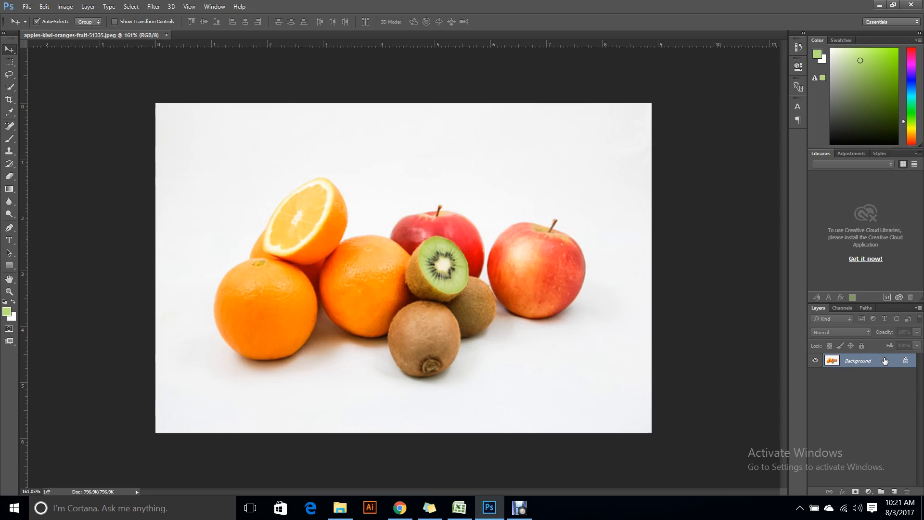
key("ctrl+j")
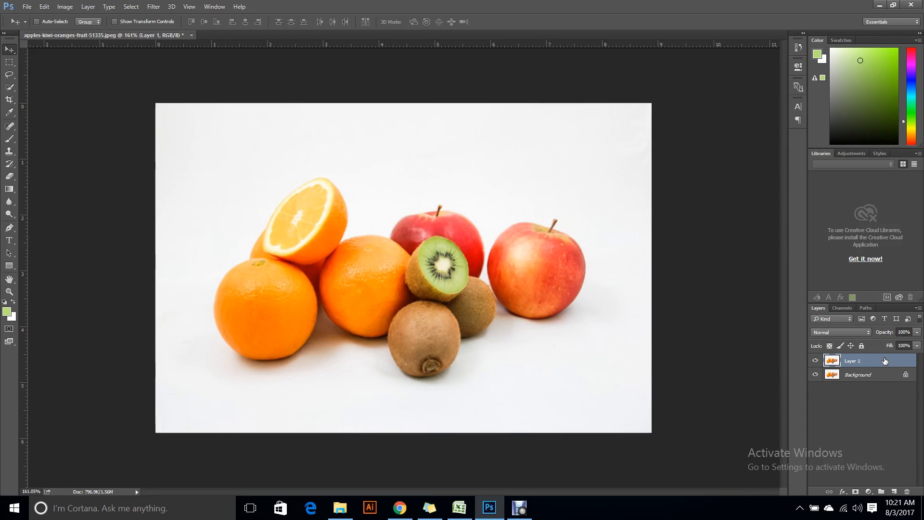
Make two more copies of Layer 1, and delete both extra copies
key("ctrl+j")
key("ctrl+j")
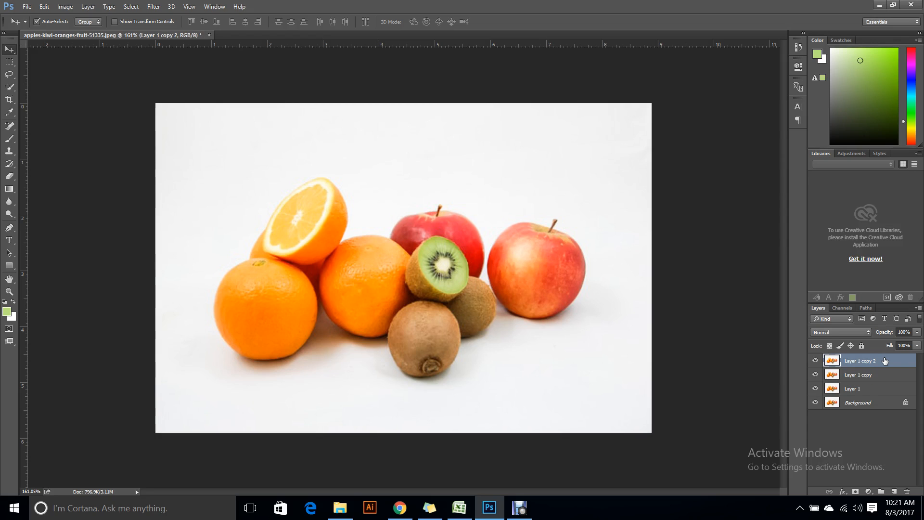
key("Delete")
key("Delete")
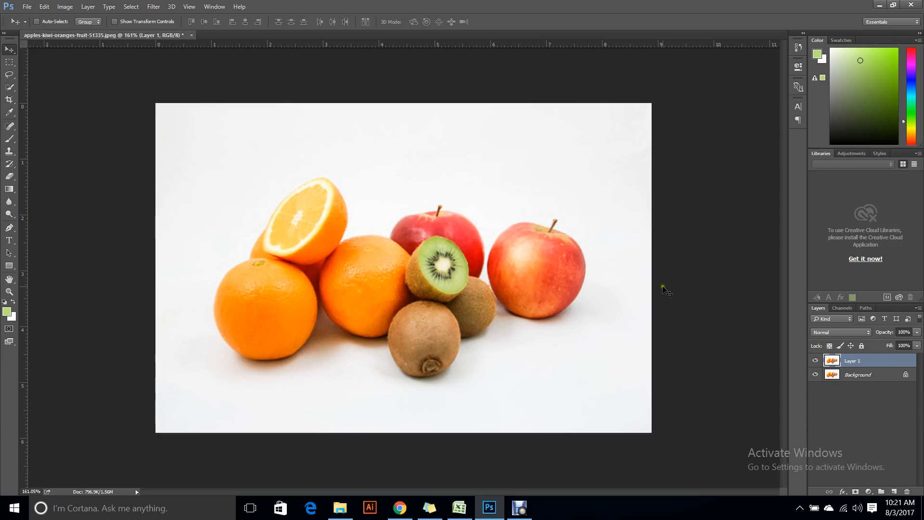
Activate the Pen tool and set its drawing mode to Shape for outlining the right-hand apple
scroll(707, 277, "up", 9)
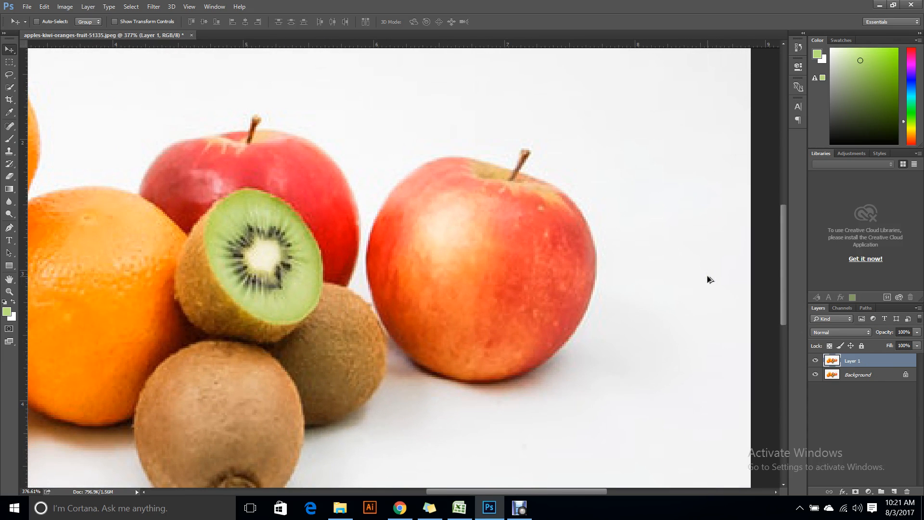
scroll(707, 279, "up", 1)
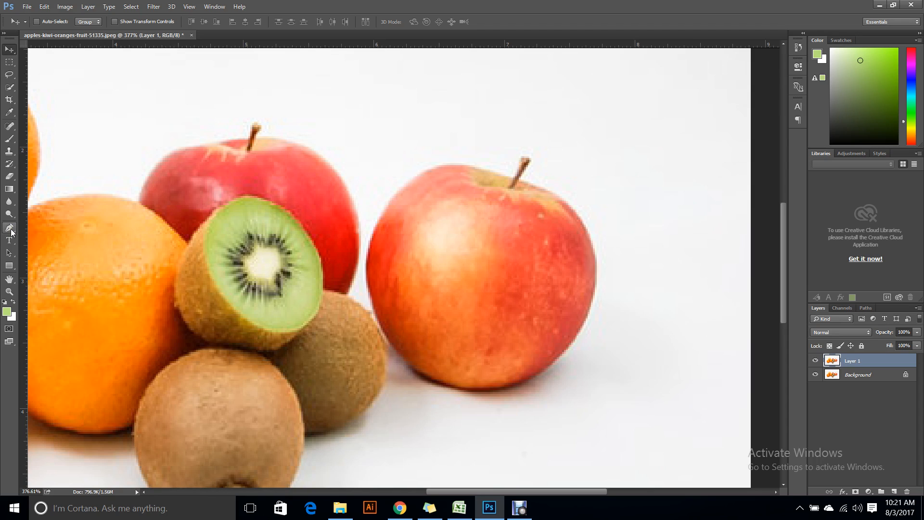
left_click(10, 230)
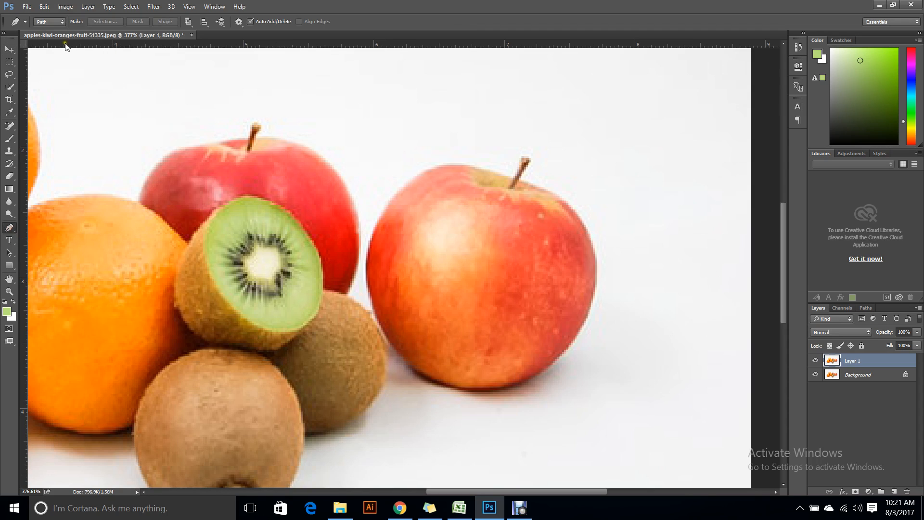
left_click(39, 21)
left_click(40, 22)
left_click(40, 21)
left_click(39, 22)
left_click(39, 21)
left_click(42, 29)
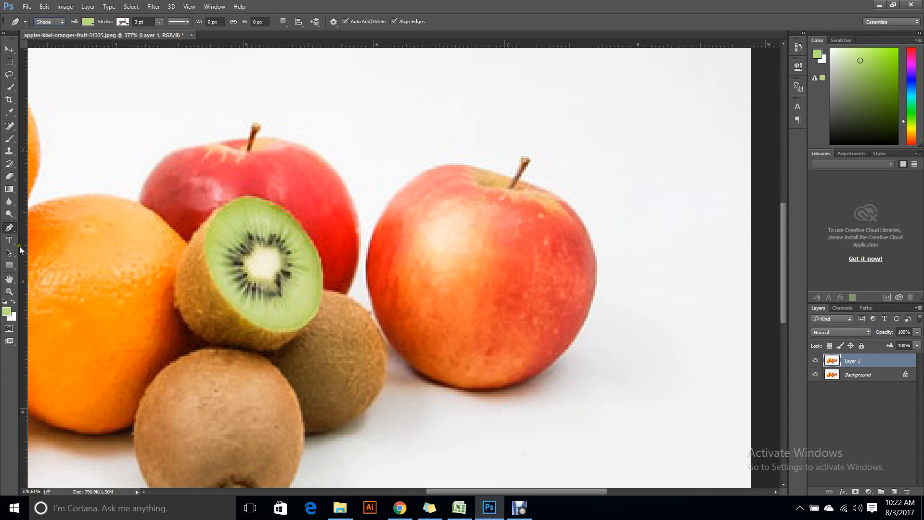
Trace the right-hand apple with a closed, green-filled pen shape of four curved anchor points, and delete the shape layer
left_click(453, 387)
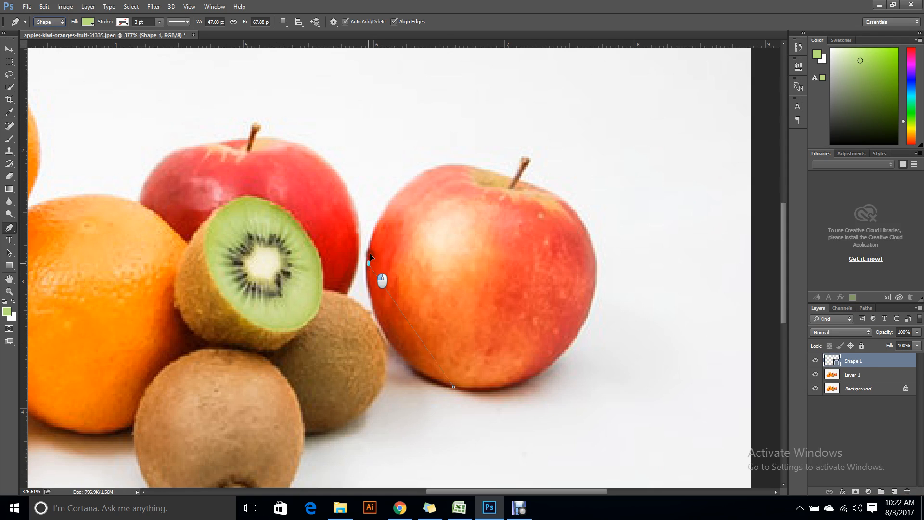
left_click_drag(369, 263, 372, 166)
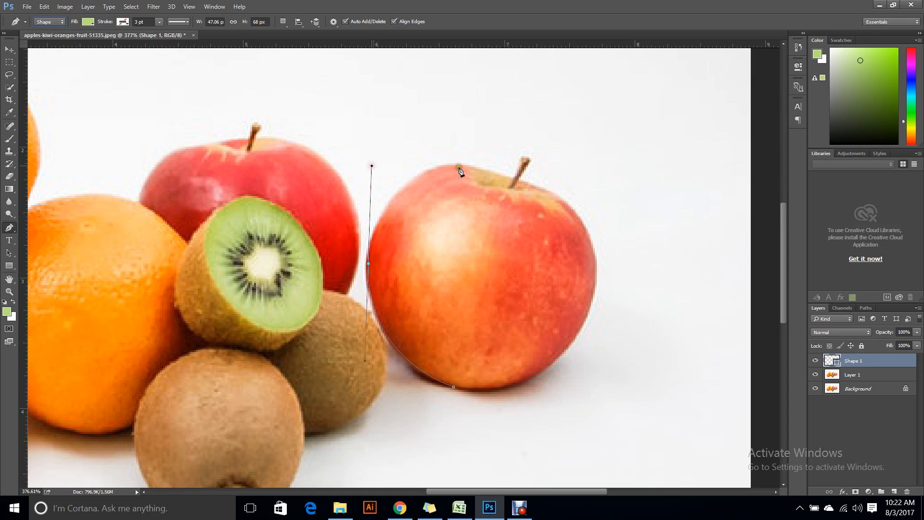
left_click_drag(482, 172, 505, 184)
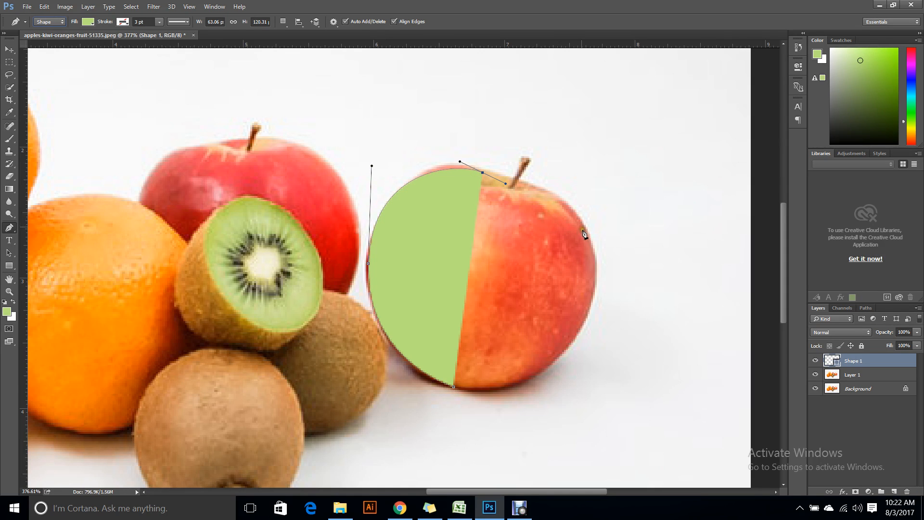
left_click_drag(584, 234, 604, 307)
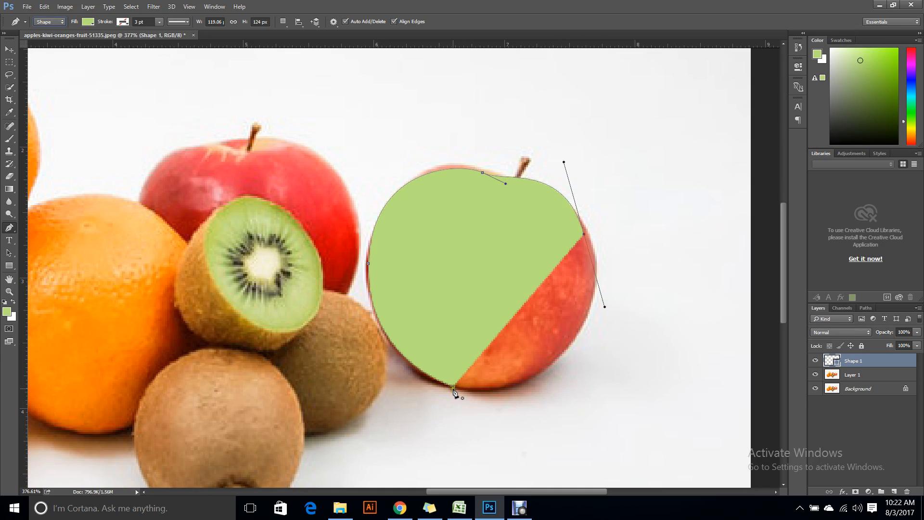
left_click_drag(453, 387, 331, 367)
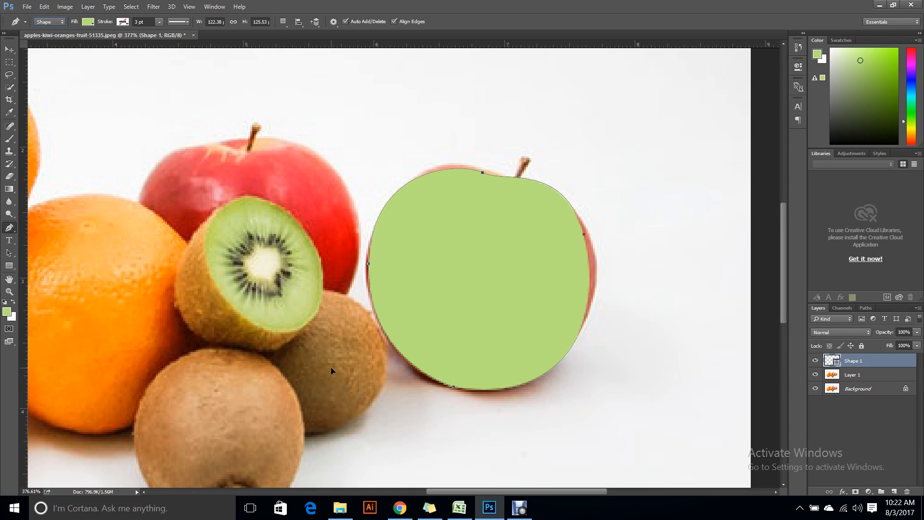
left_click(9, 50)
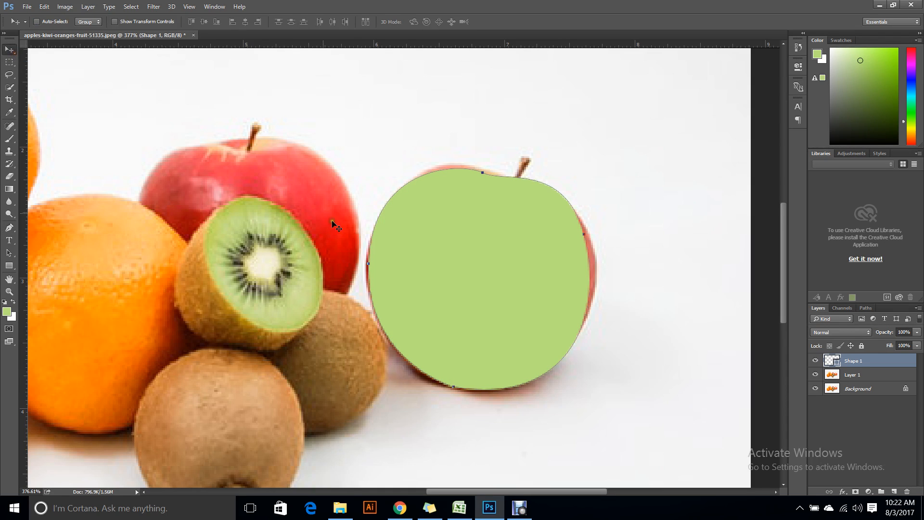
key("Delete")
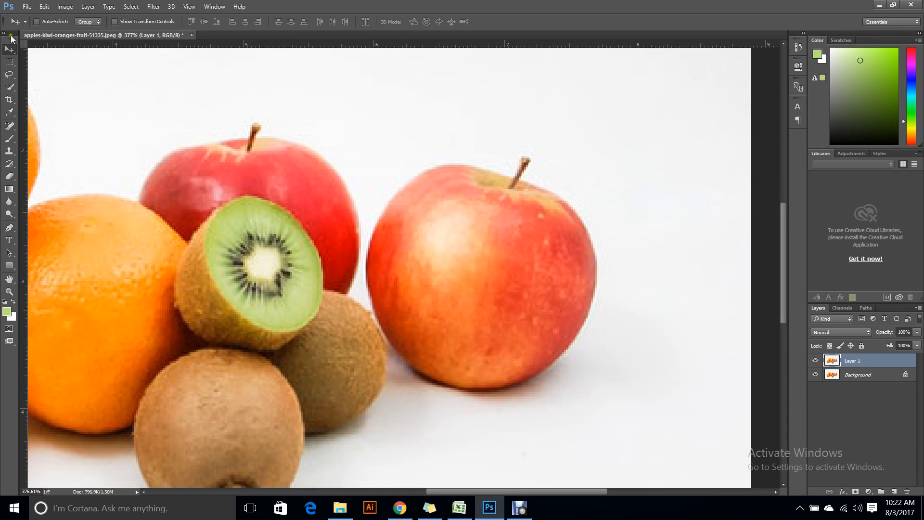
Set the Pen tool to Path mode and start a path at the bottom edge of the right-hand apple
left_click(9, 227)
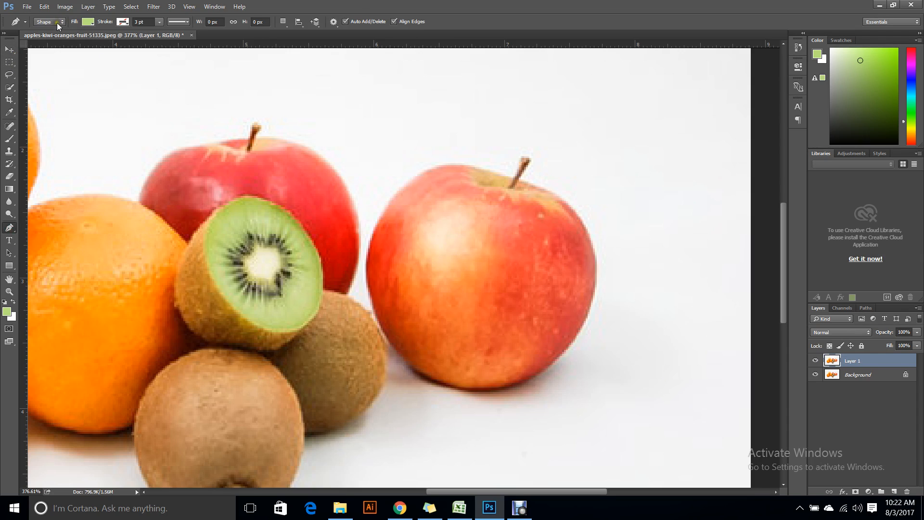
left_click(57, 22)
left_click(55, 38)
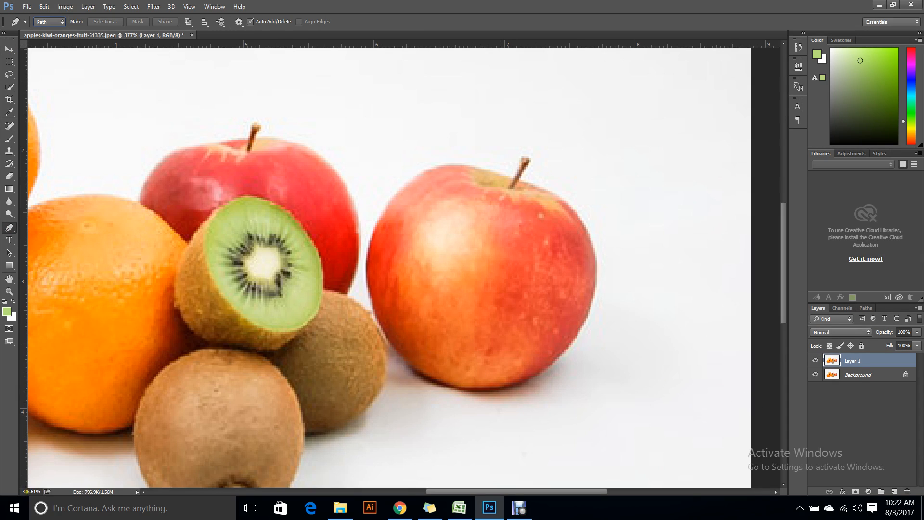
left_click_drag(782, 313, 467, 357)
left_click(468, 390)
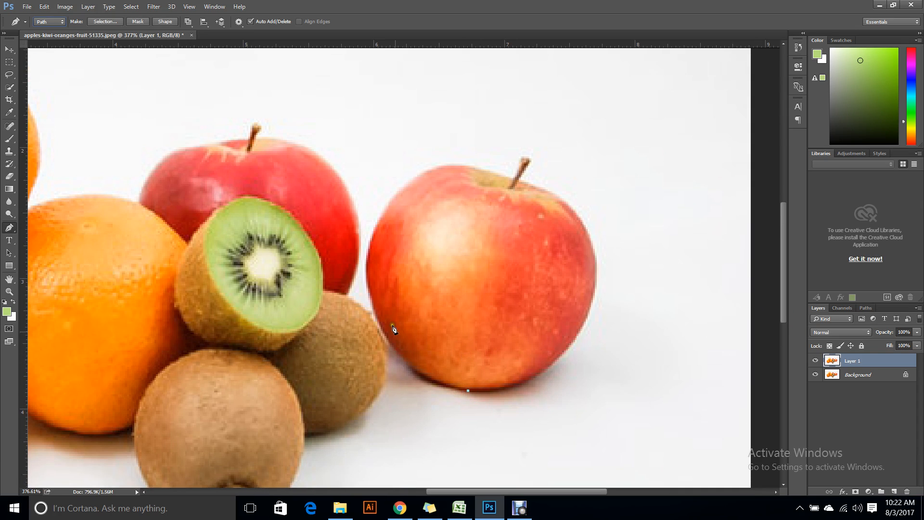
Continue the path with curved anchor points up the apple's left side and across its top to the stem's base
left_click_drag(369, 290, 345, 190)
left_click_drag(344, 190, 345, 188)
left_click(369, 290, "alt")
left_click(436, 167)
left_click_drag(437, 168, 521, 144)
left_click(437, 168)
left_click_drag(511, 178, 561, 199)
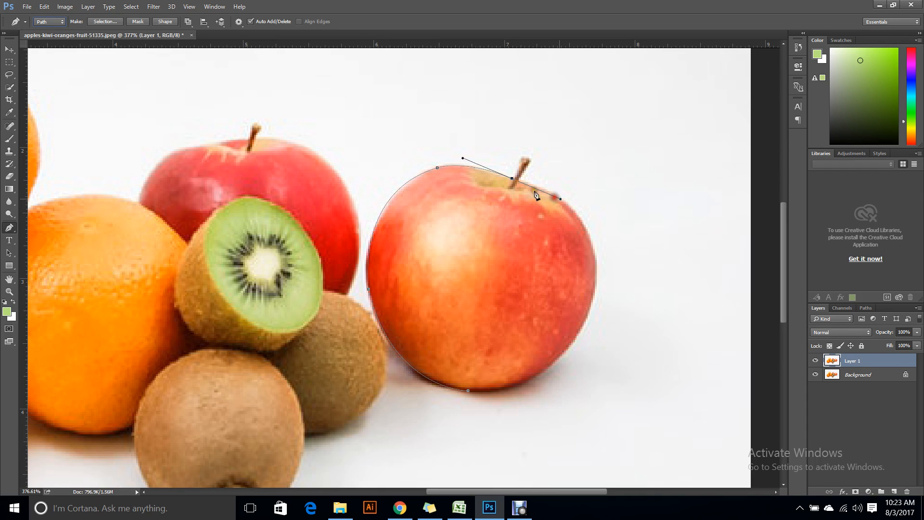
Trace around the stem and down the apple's right side, closing the path at its starting point
left_click_drag(512, 179, 521, 148)
left_click(520, 158, "alt")
left_click(531, 159)
left_click(597, 275)
left_click_drag(596, 276, 603, 362)
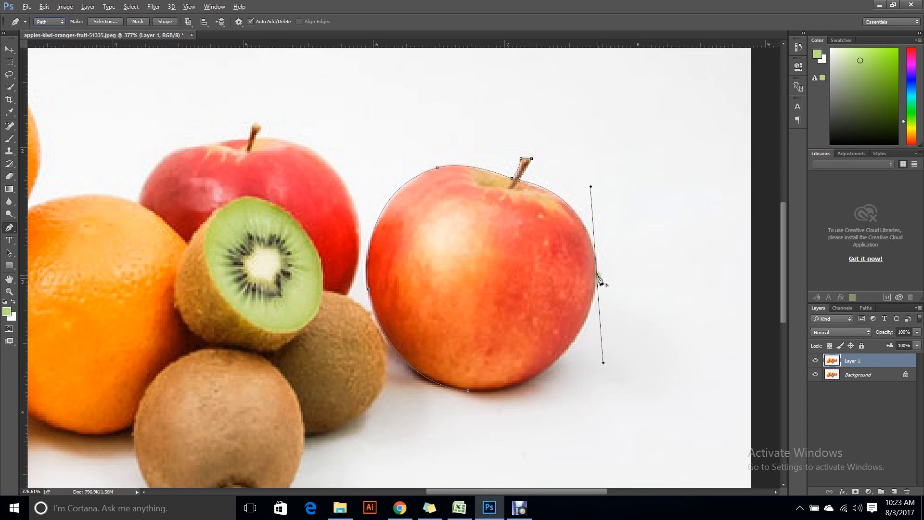
left_click(597, 276)
left_click_drag(470, 392, 342, 394)
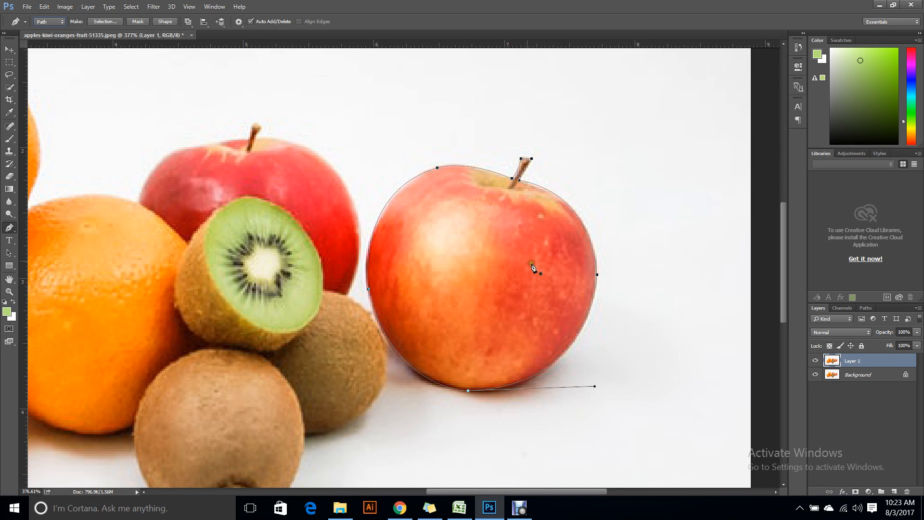
Convert the apple path into a new anti-aliased selection with a feather radius of 0 pixels
right_click(439, 252)
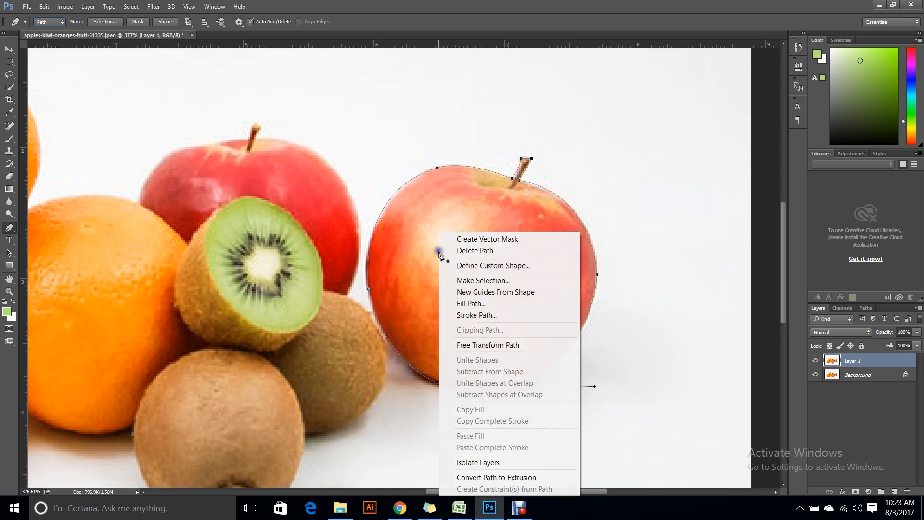
left_click(492, 280)
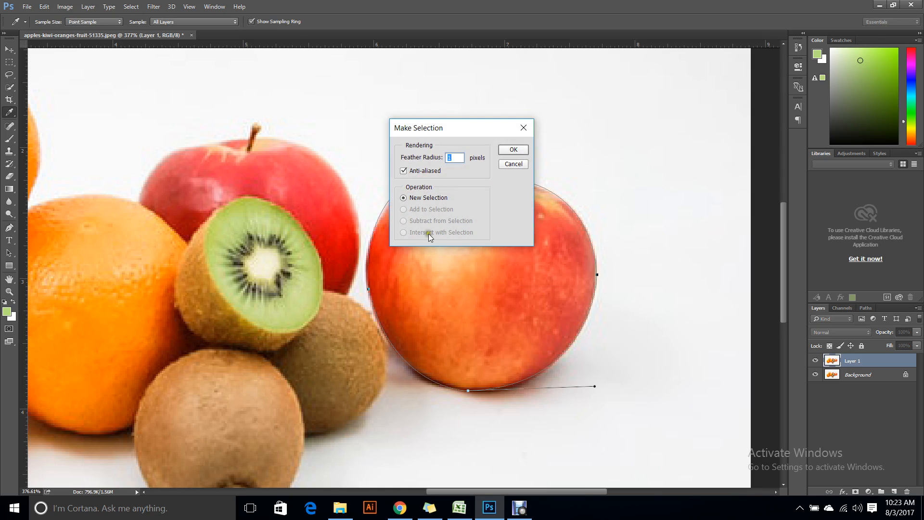
left_click_drag(450, 125, 477, 97)
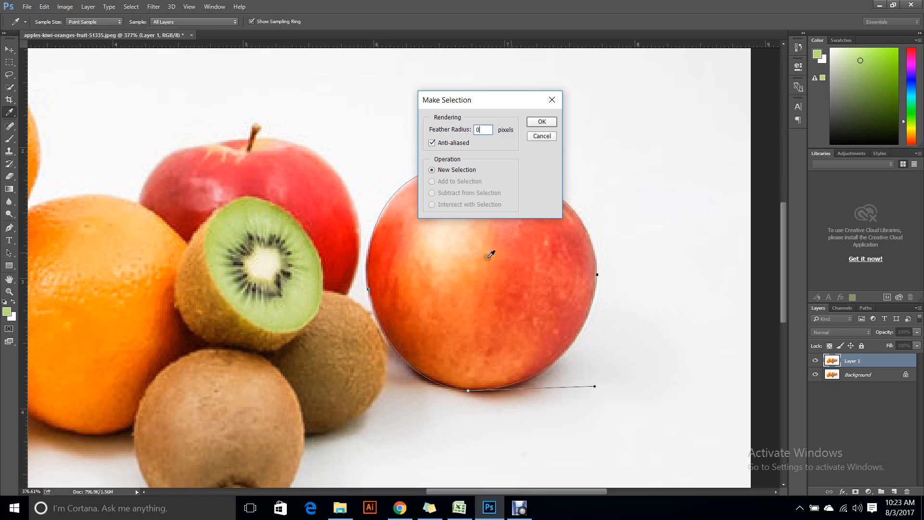
left_click_drag(490, 130, 445, 132)
left_click(541, 121)
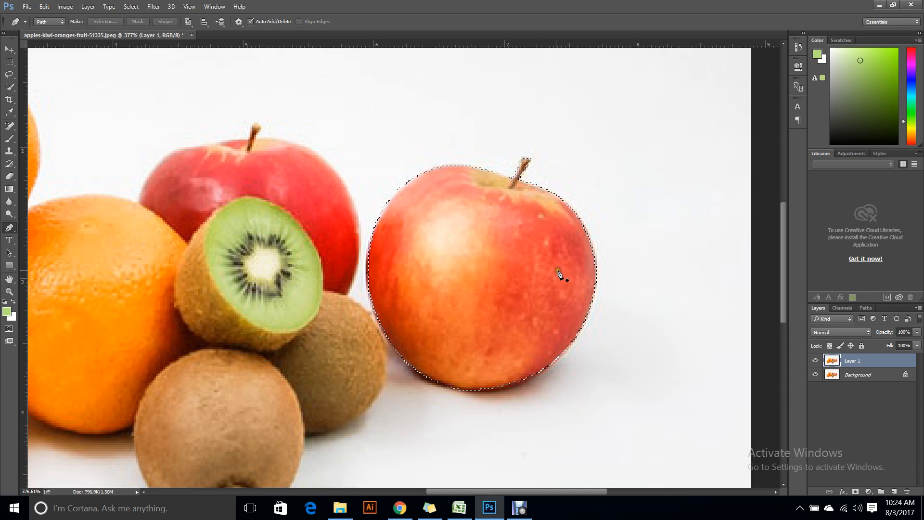
Copy the selected apple to a new layer and hide the Background and Layer 1 layers
key("ctrl+j")
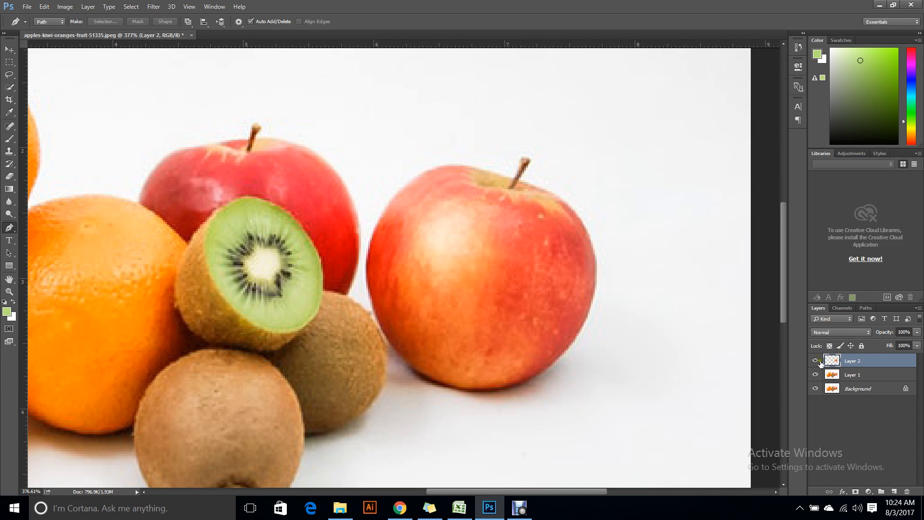
left_click(815, 388)
left_click(815, 375)
scroll(584, 430, "down", 1)
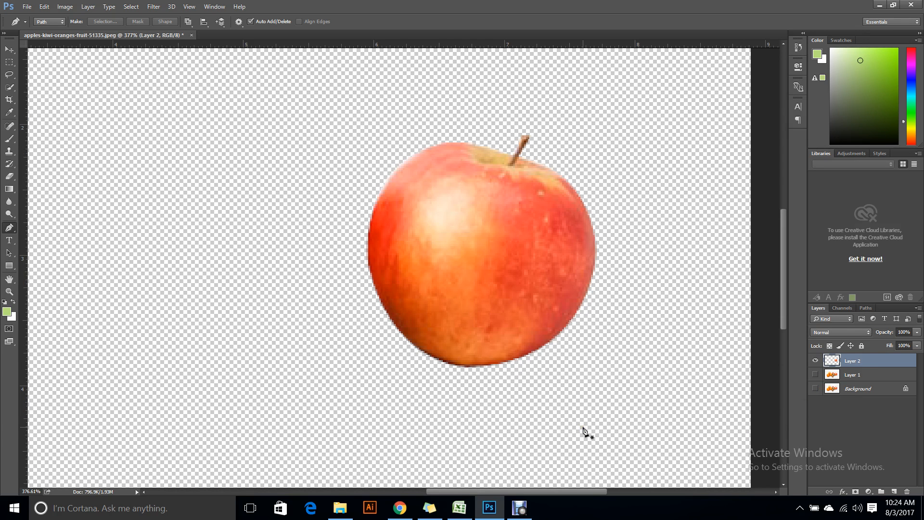
scroll(583, 430, "up", 1)
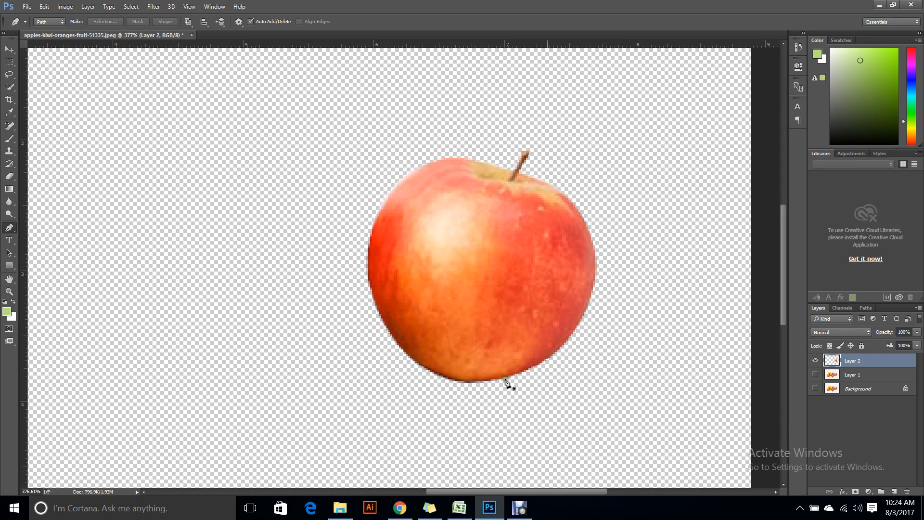
Move the cut-out apple down and to the left, and undo the move
left_click(10, 48)
left_click_drag(448, 226, 384, 279)
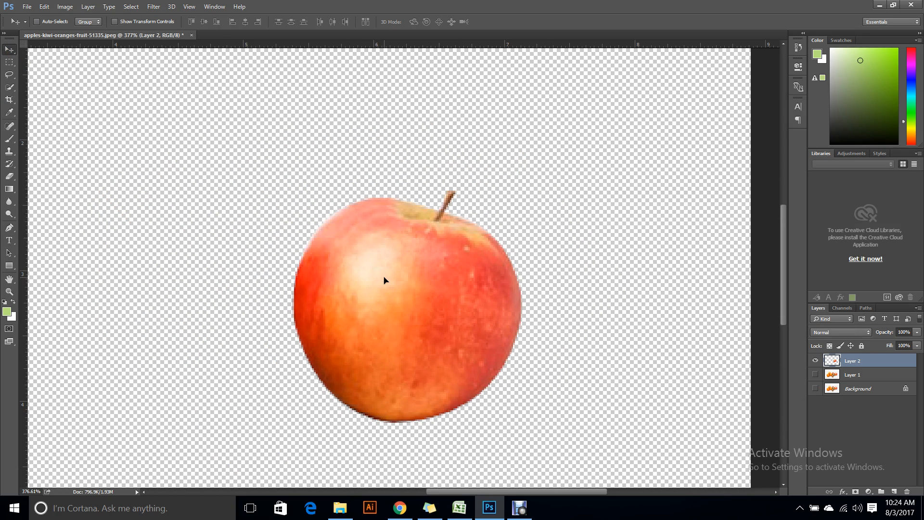
key("ctrl+z")
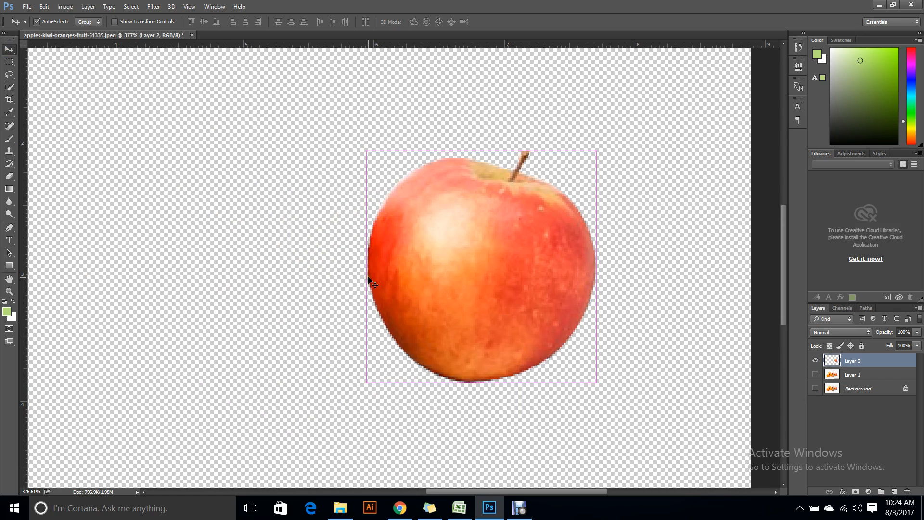
Show Layer 1 again beneath the cut-out apple
left_click(816, 375)
scroll(543, 360, "down", 1)
scroll(544, 360, "down", 2)
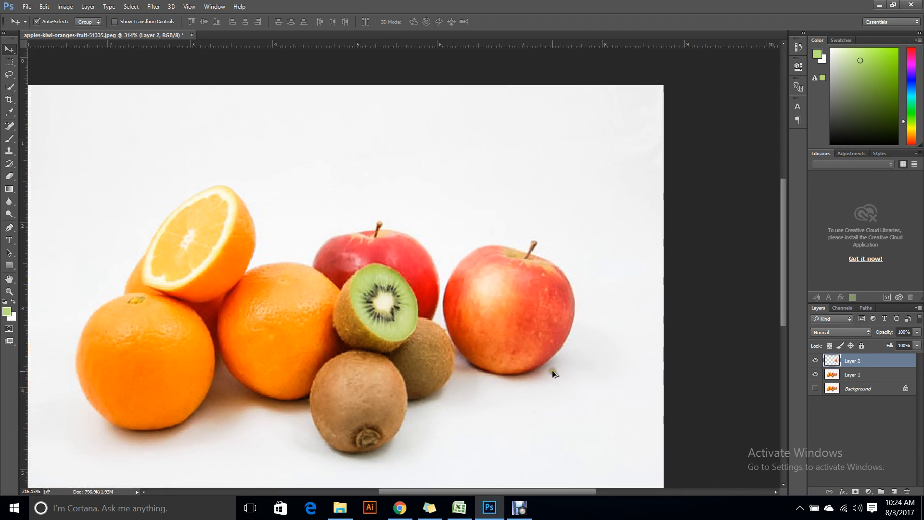
Try the cut-out apple at several positions over the fruit photo, undoing each move
left_click_drag(519, 321, 500, 454)
scroll(500, 454, "down", 3)
left_click_drag(477, 402, 241, 407)
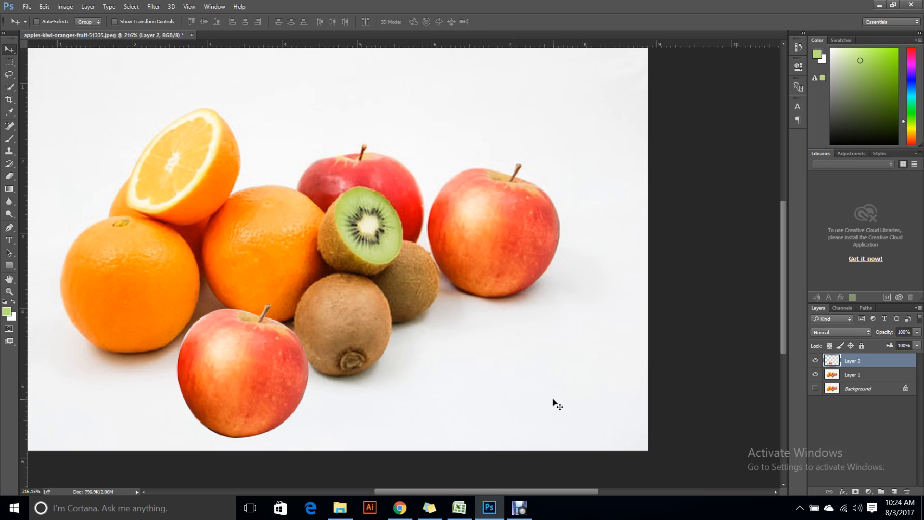
key("ctrl+alt+z")
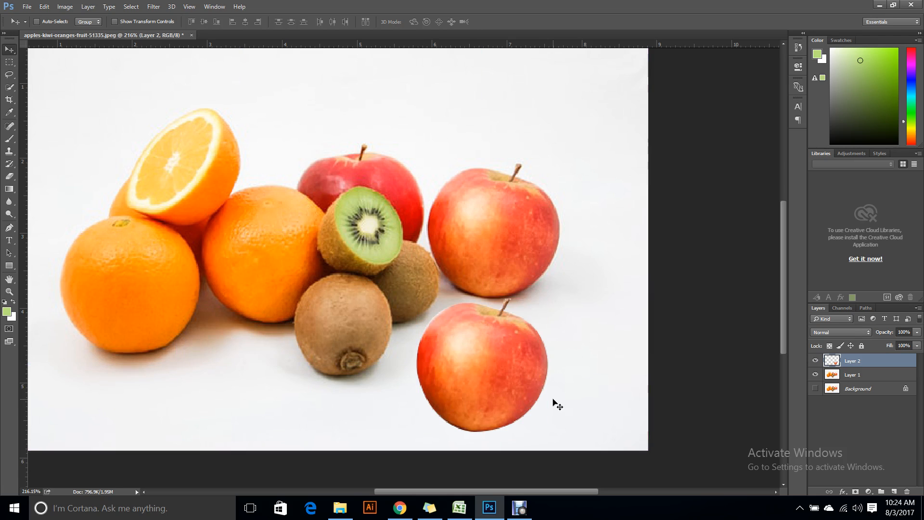
key("ctrl+alt+z")
key("ctrl+alt+z")
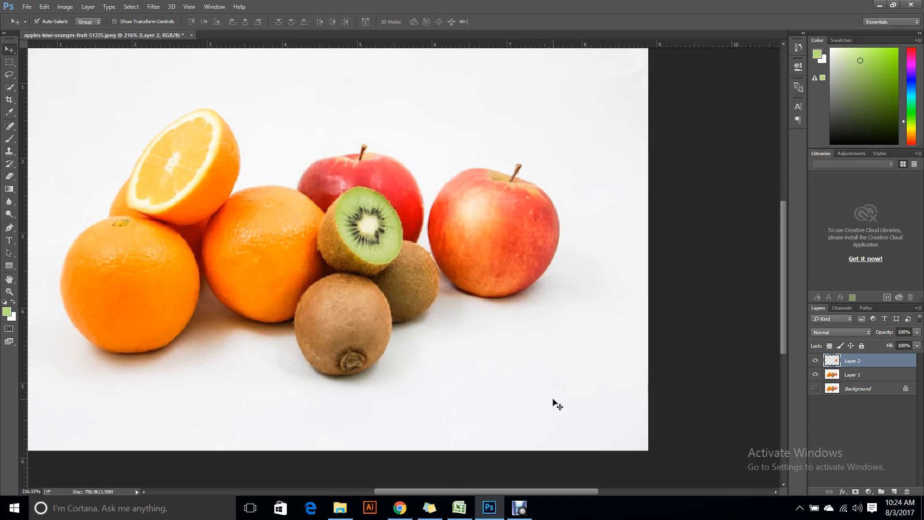
left_click_drag(489, 239, 505, 256)
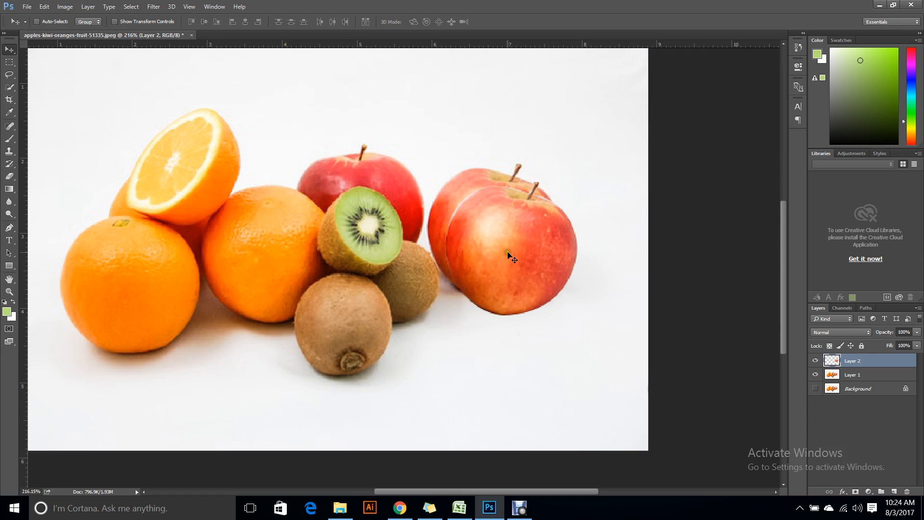
key("ctrl+alt+z")
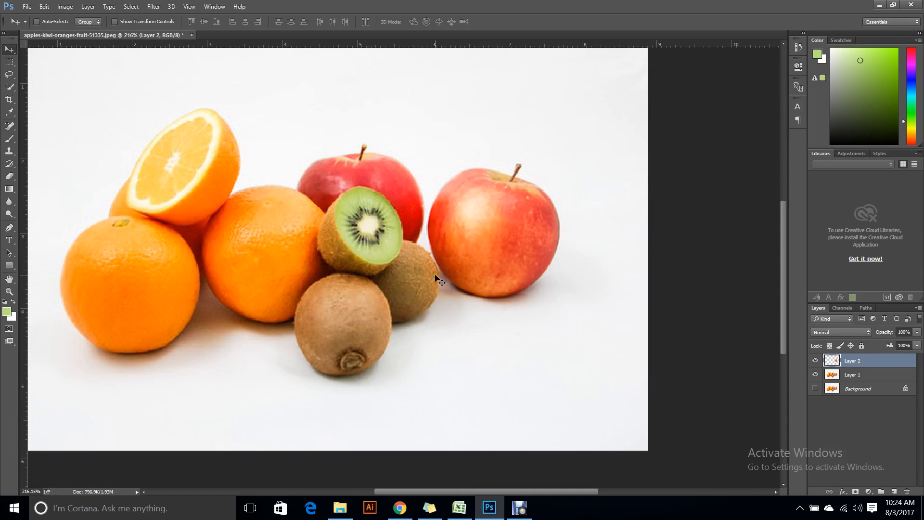
Add a Hue/Saturation adjustment layer above Layer 2, set its Hue to +85, and deselect the layers
scroll(424, 292, "down", 1)
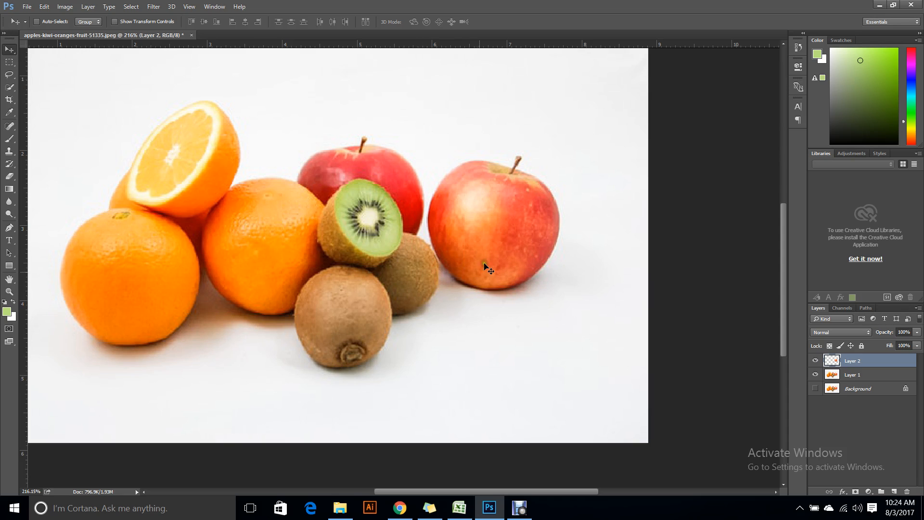
left_click(857, 375)
left_click(852, 362)
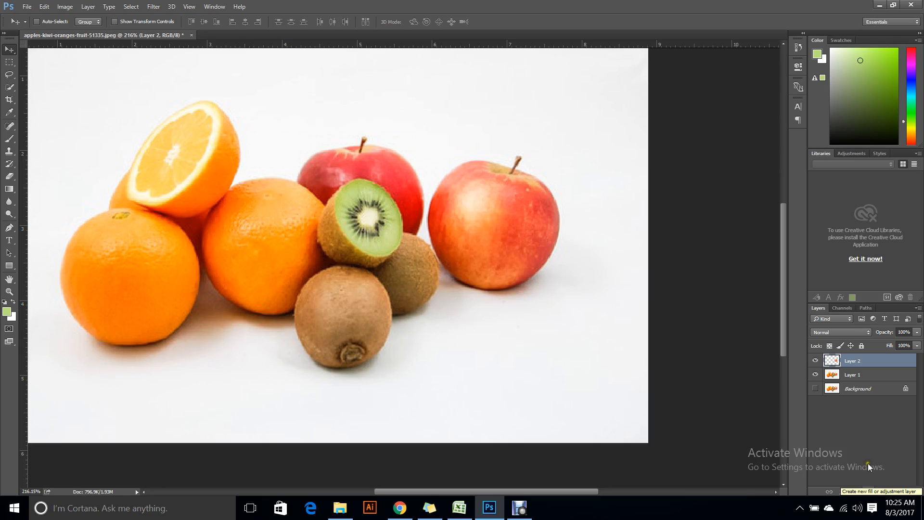
left_click(869, 490)
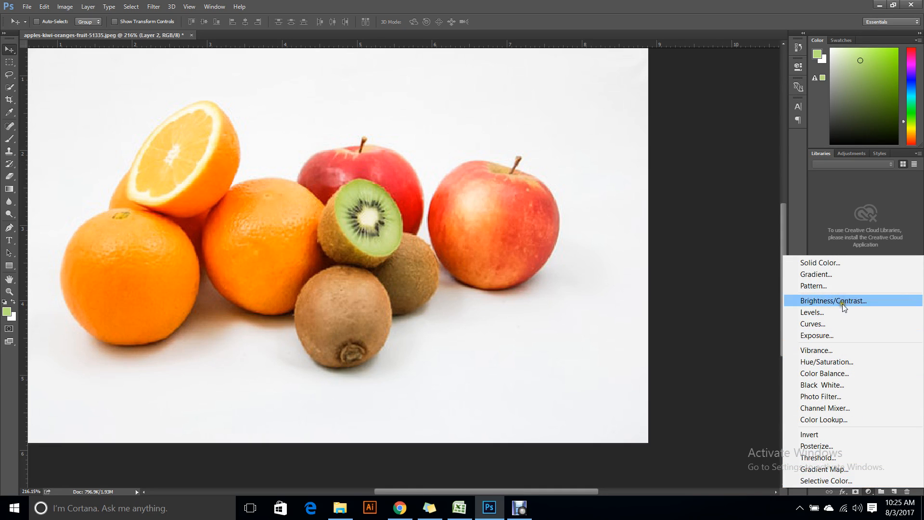
left_click(846, 364)
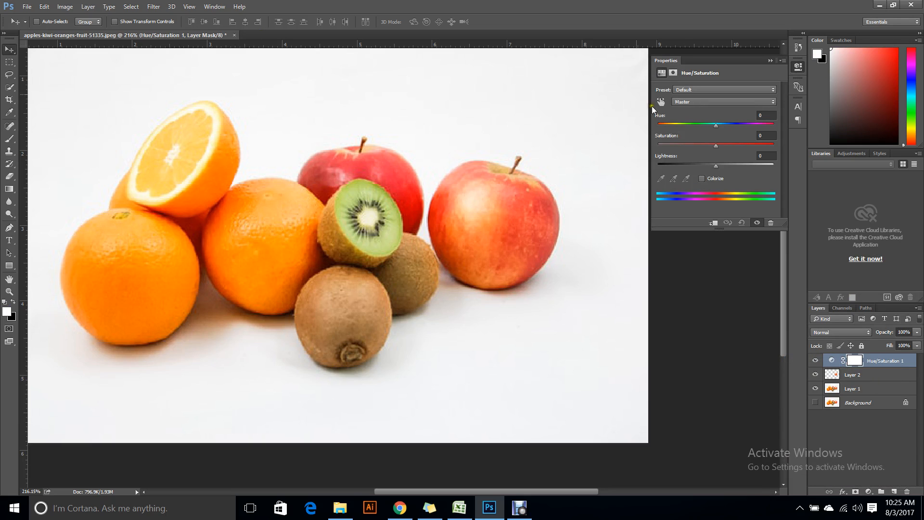
left_click_drag(715, 126, 752, 129)
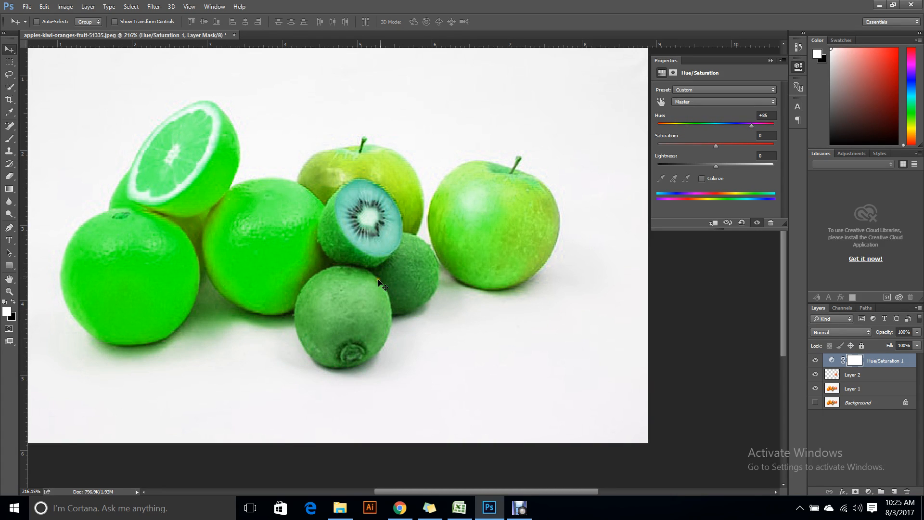
left_click(843, 432)
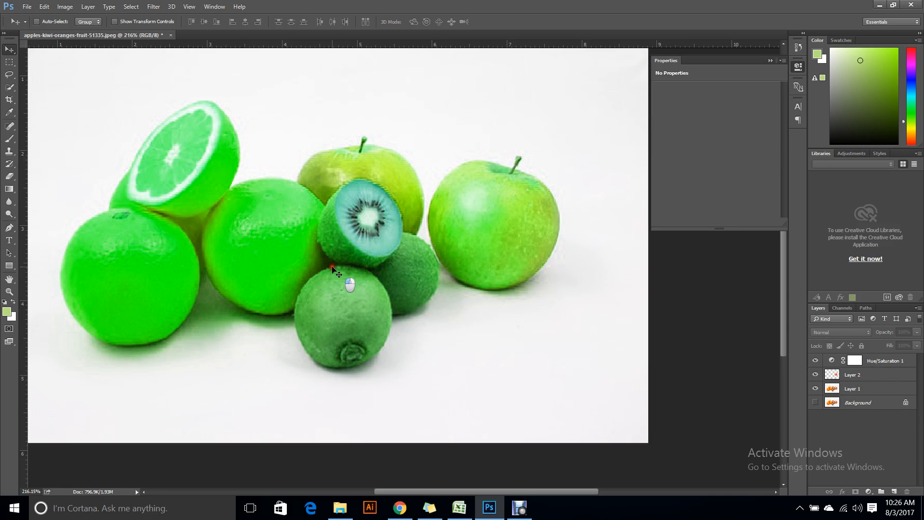
Create a new blank document with a white background
left_click(27, 6)
left_click(36, 18)
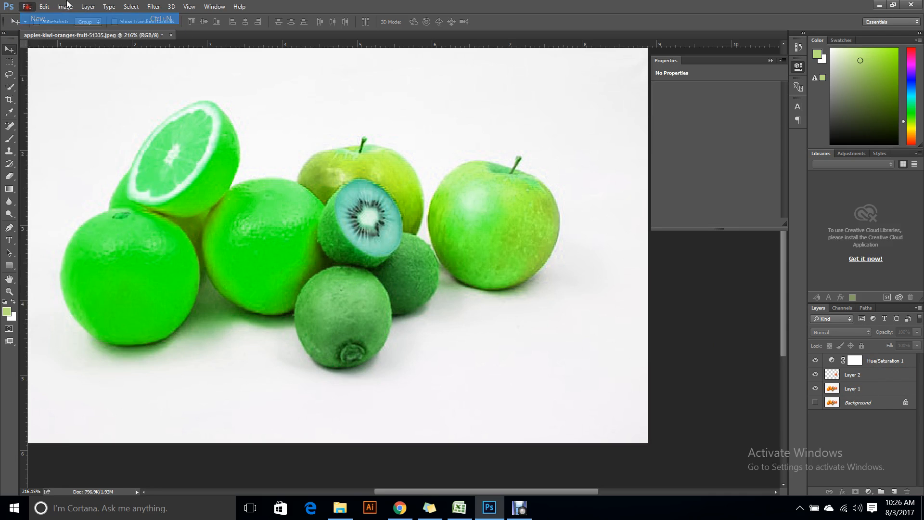
left_click(551, 124)
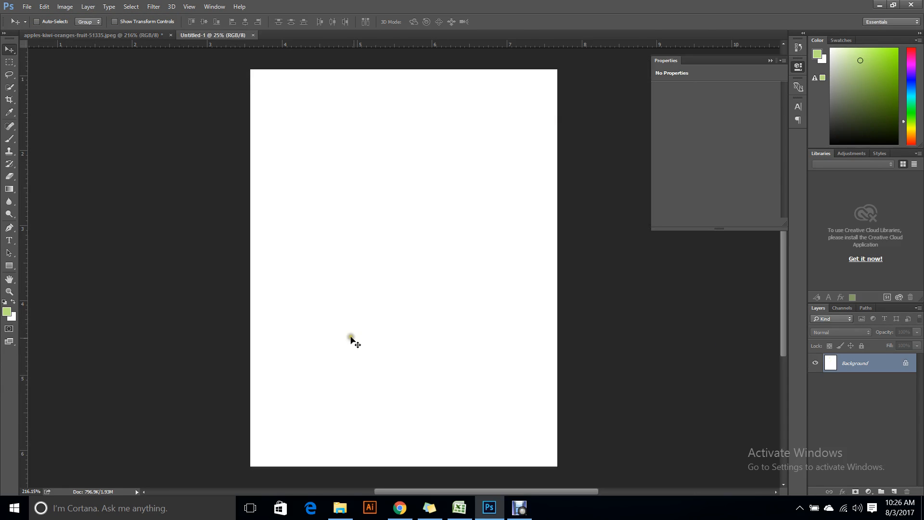
Place the IMG_5527 photo from the Downloads folder into the new document at its fitted size
left_click(340, 508)
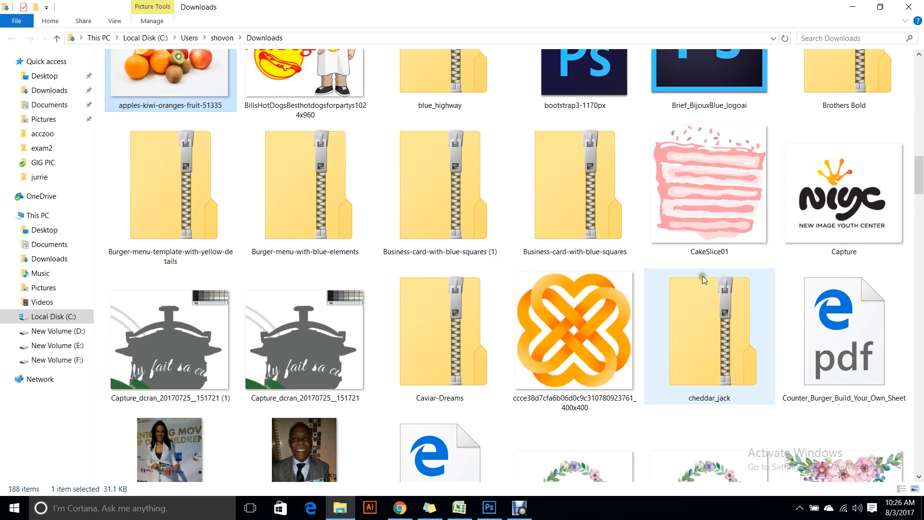
scroll(425, 350, "down", 5)
scroll(425, 352, "down", 3)
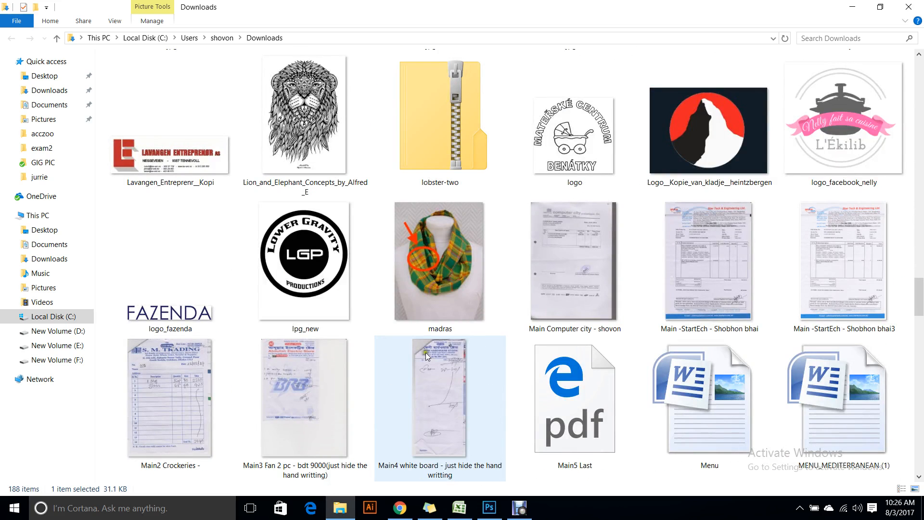
scroll(438, 354, "up", 3)
left_click_drag(731, 415, 417, 321)
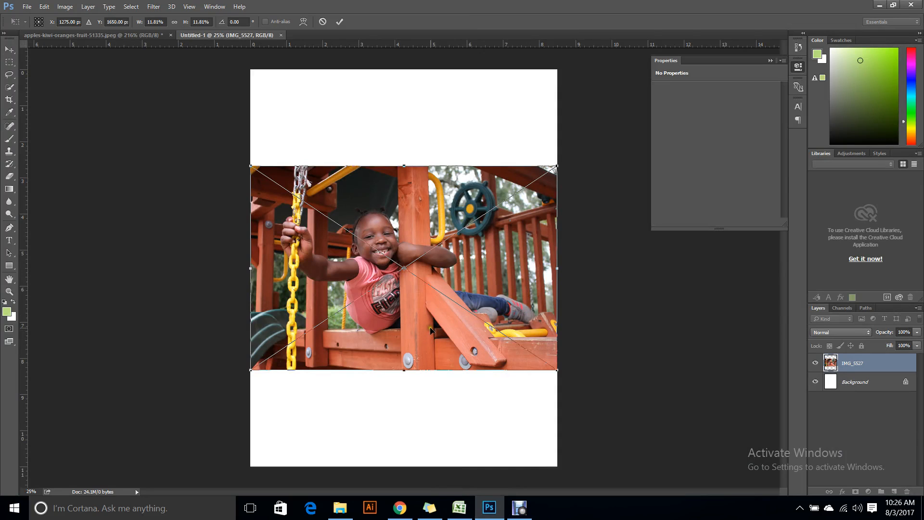
key("Return")
Draw a green-filled rectangle shape of about 1864 × 1420 px over the playground photo and switch to the Move tool
left_click(9, 265)
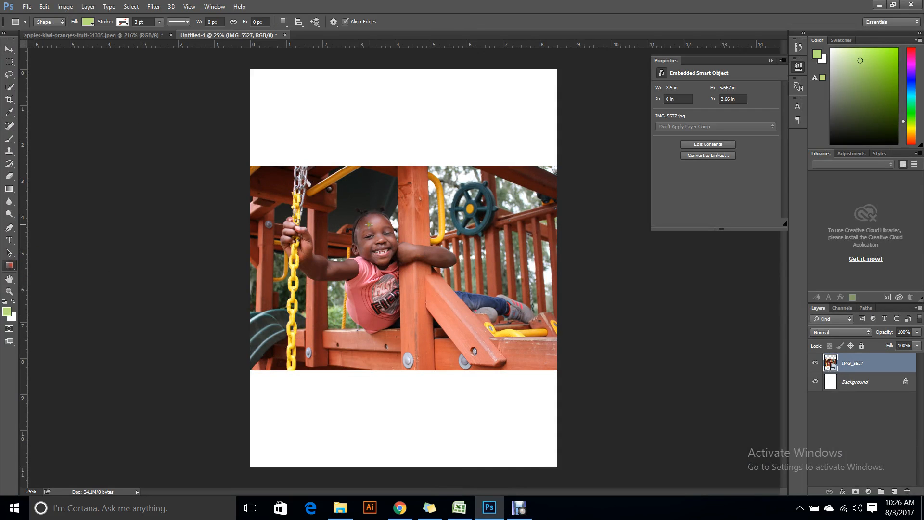
mouse_move(273, 187)
left_mouse_down()
mouse_move(488, 325)
mouse_move(496, 357)
left_mouse_up()
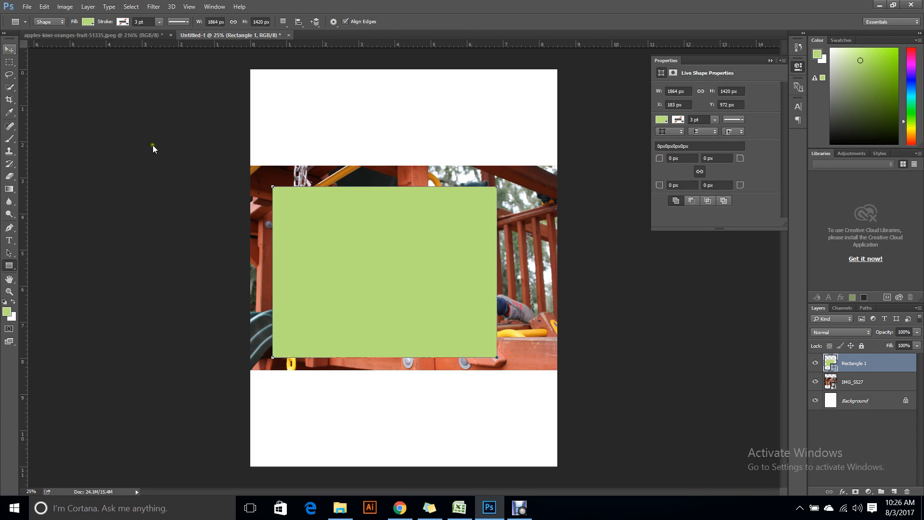
key("v")
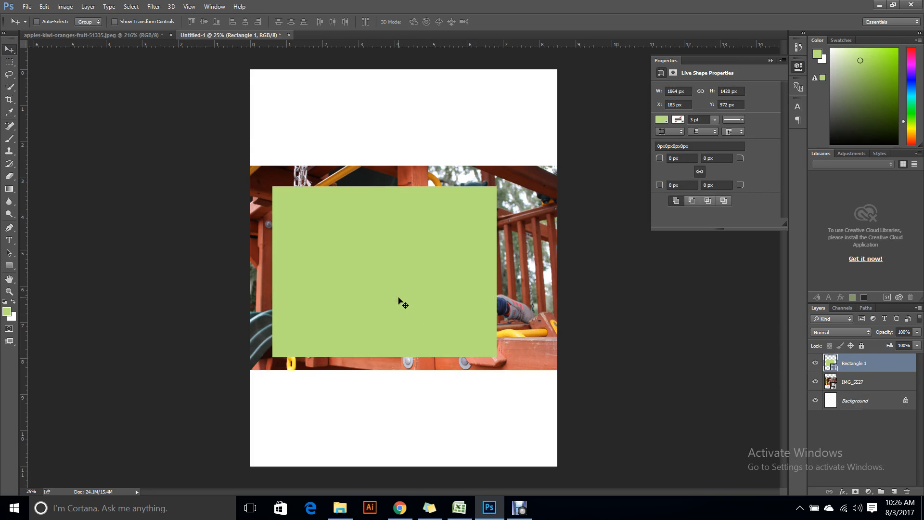
Move the IMG_5527 layer above Rectangle 1 and toggle its visibility to compare it with the green rectangle
left_click_drag(858, 382, 860, 360)
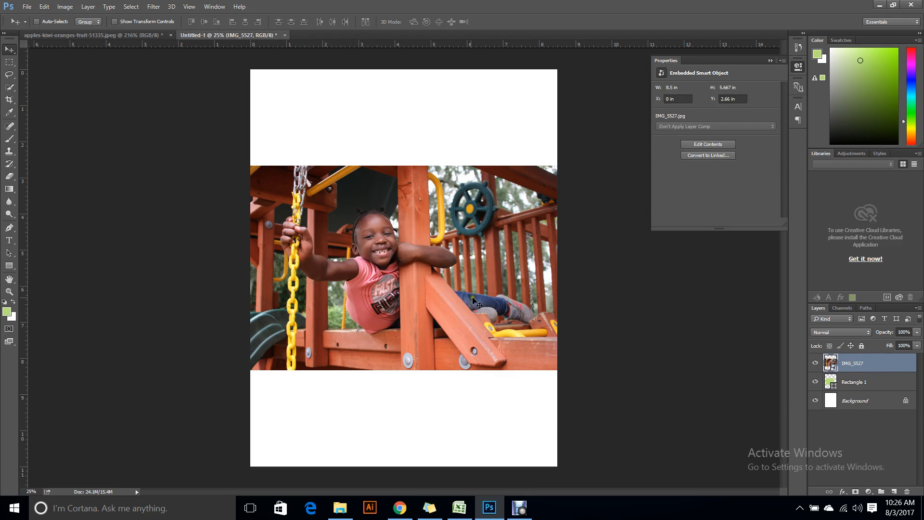
left_click(816, 364)
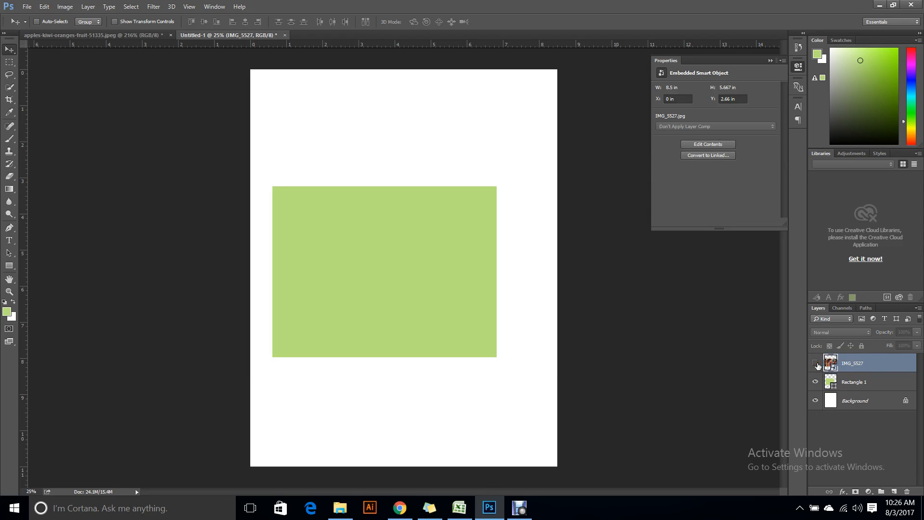
left_click(816, 364)
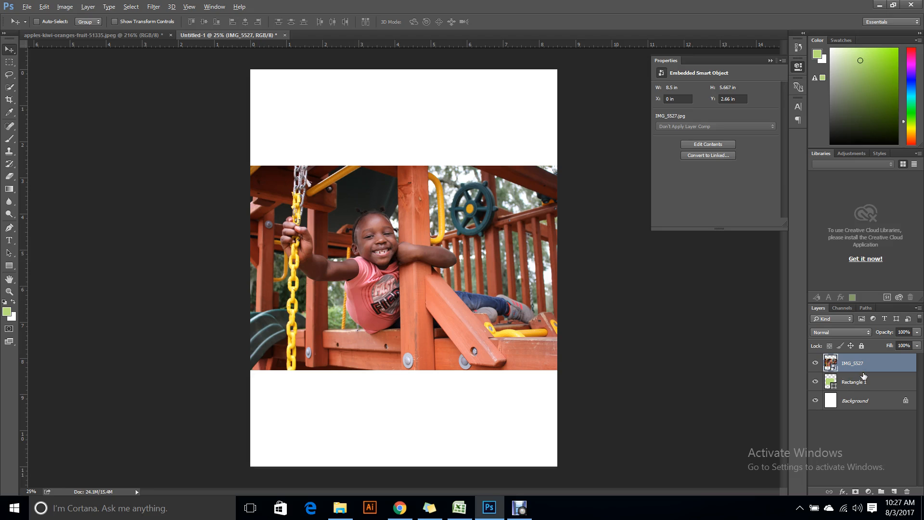
Clip the IMG_5527 photo to Rectangle 1, release the clipping mask, and toggle the photo's visibility to compare both layers
left_click(863, 373, "alt")
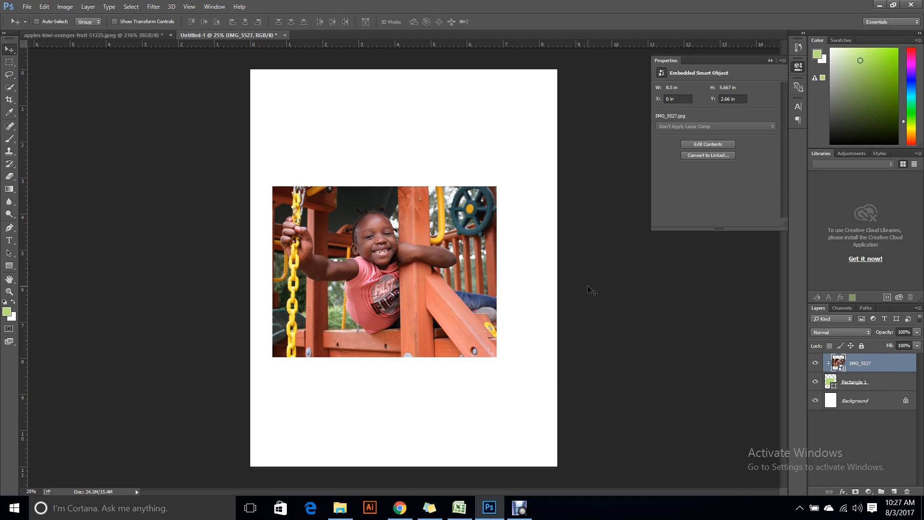
key("ctrl+alt+g")
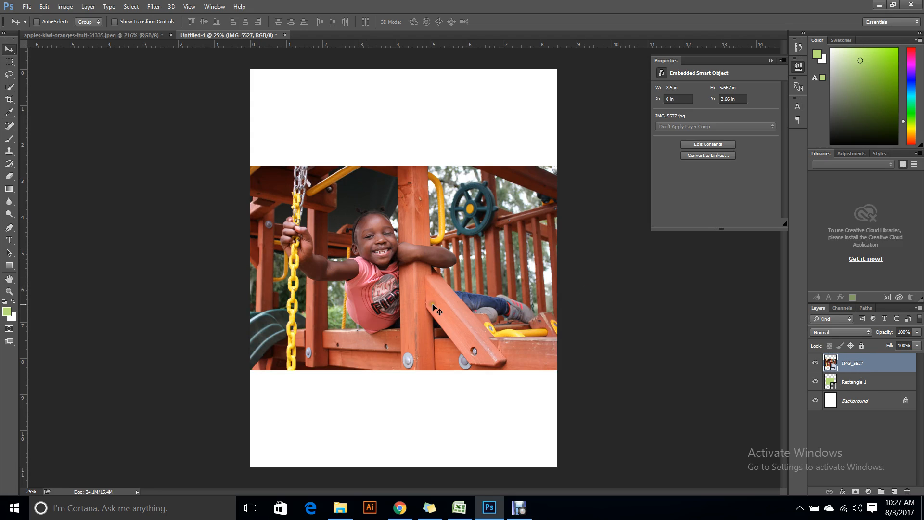
left_click(816, 364)
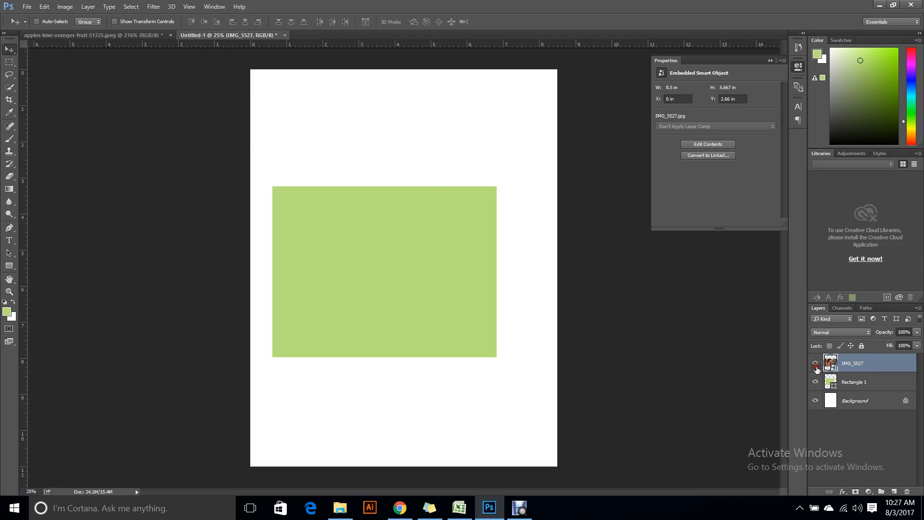
left_click(816, 364)
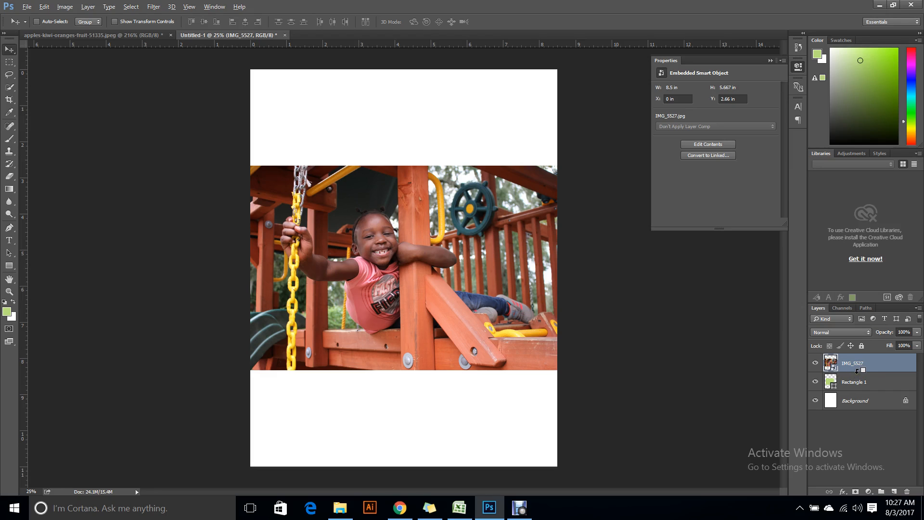
Clip the IMG_5527 photo to Rectangle 1 and reposition it inside the shape at about X 0.41 in, Y 2.3 in
left_click(857, 371, "alt")
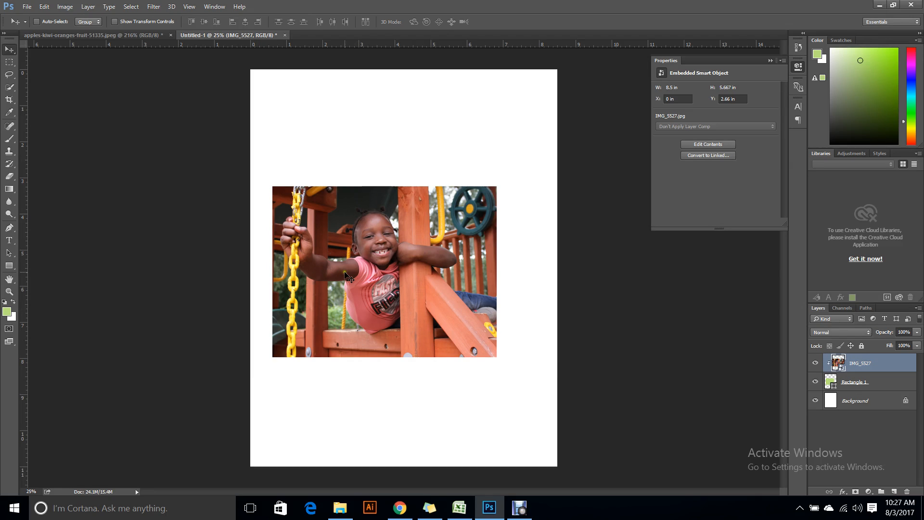
left_click_drag(336, 273, 360, 262)
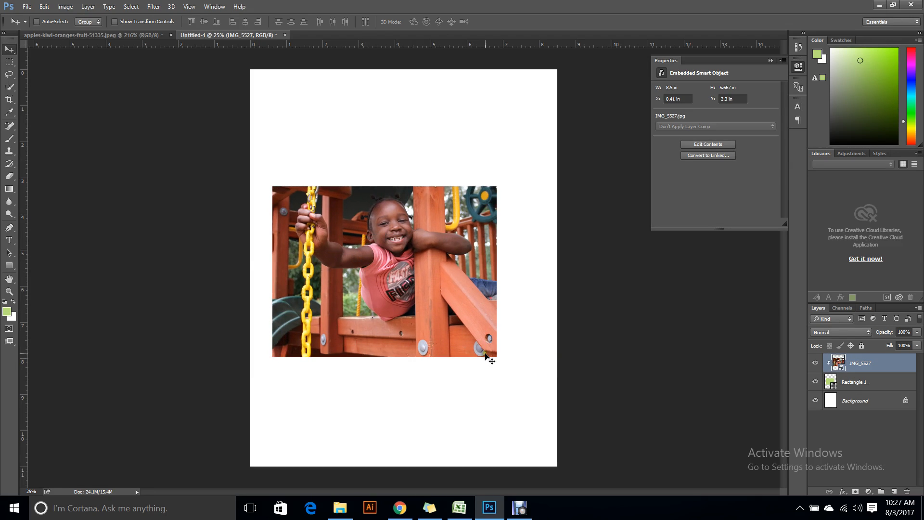
Switch to the apples-kiwi-oranges-fruit document
left_click(125, 34)
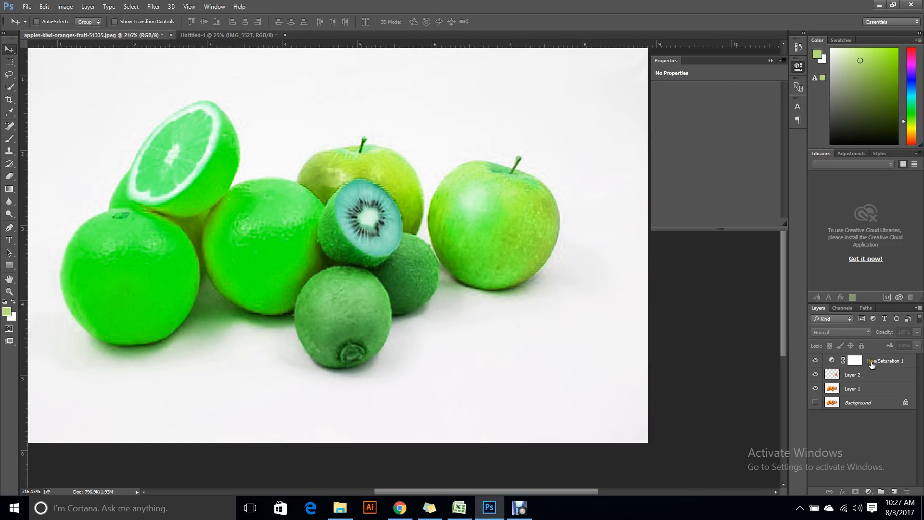
Clip the Hue/Saturation adjustment layer to the apple cutout on Layer 2, and release the clipping mask again
left_click(880, 363)
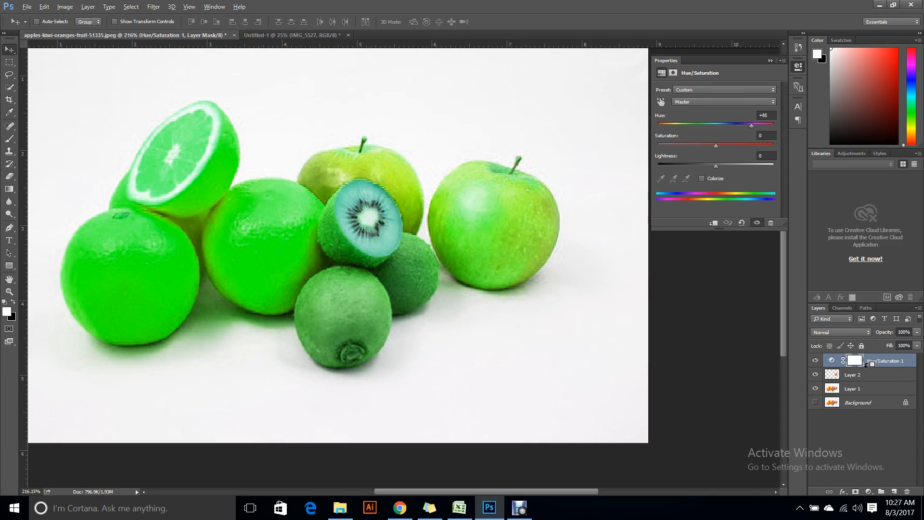
left_click(866, 365, "alt")
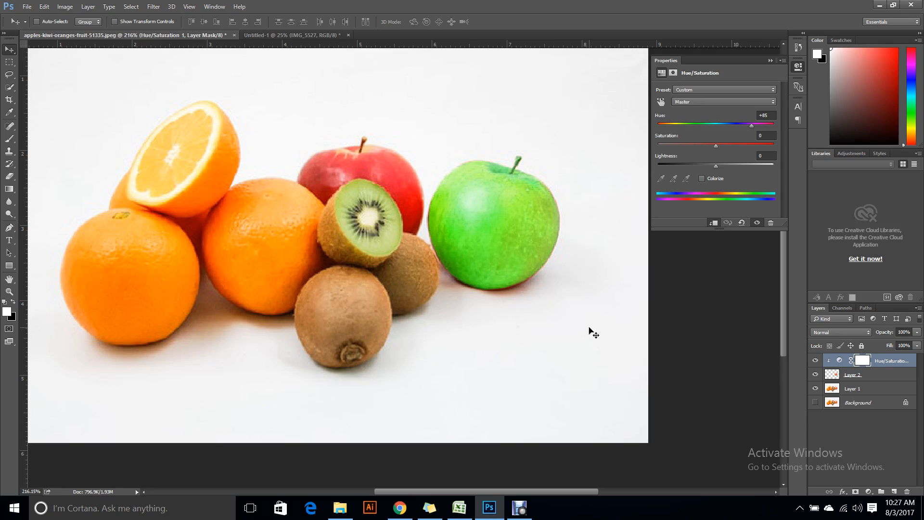
key("ctrl+alt+g")
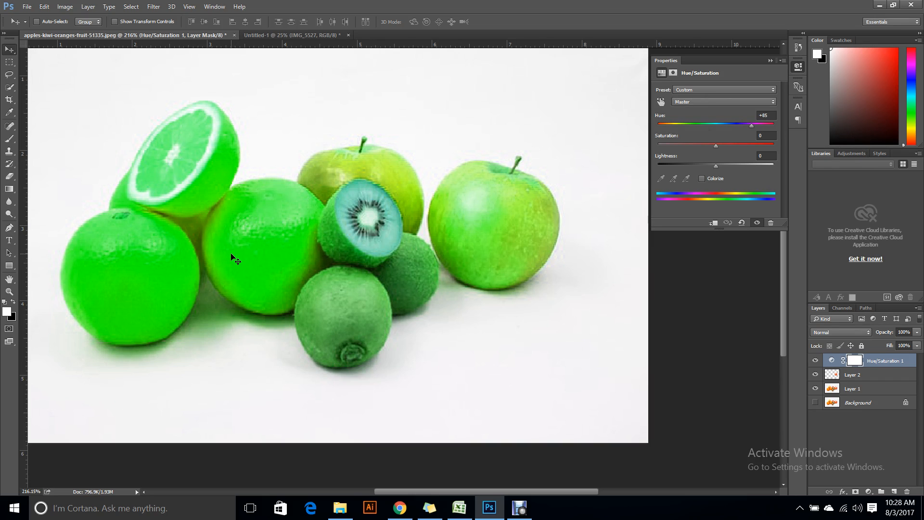
Examine the layers affected by the Hue/Saturation adjustment, hiding and reshowing Layer 1 to view the apple cutout alone
left_click(855, 377)
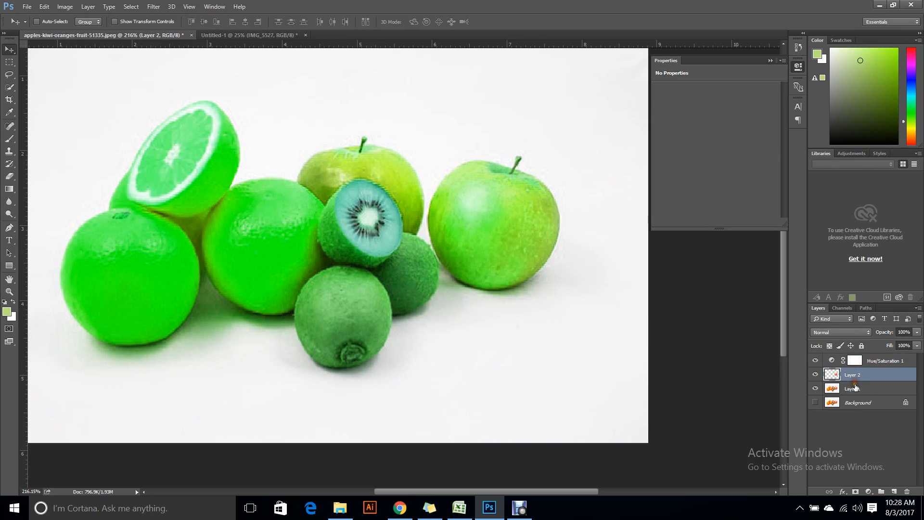
left_click(854, 388)
left_click(860, 377)
left_click(875, 361)
left_click(854, 371)
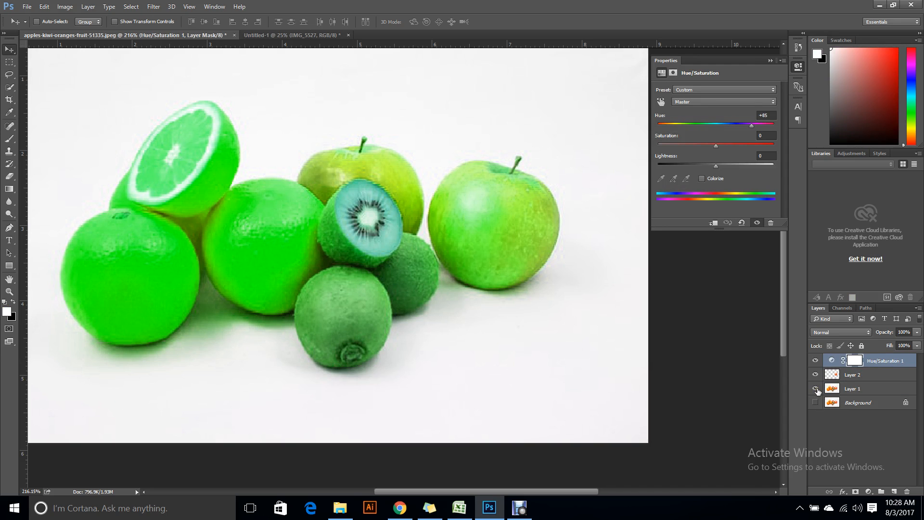
left_click(815, 388)
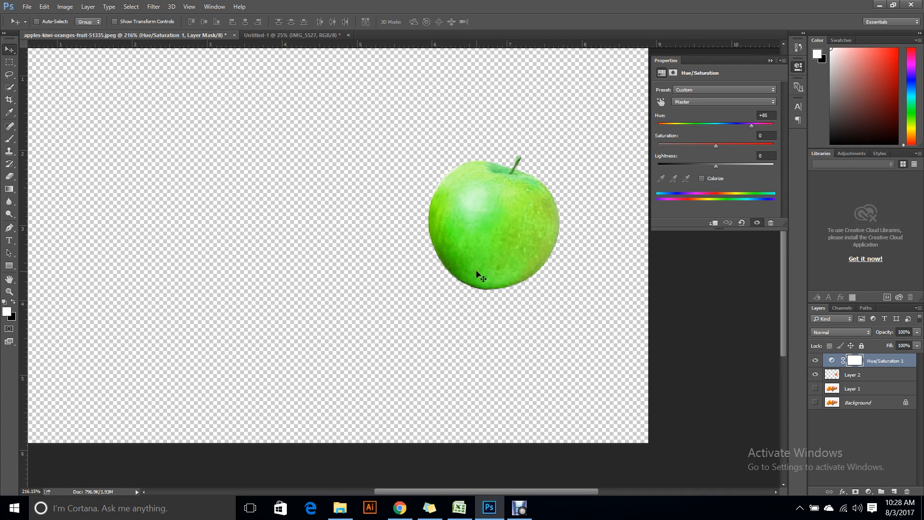
left_click(859, 377)
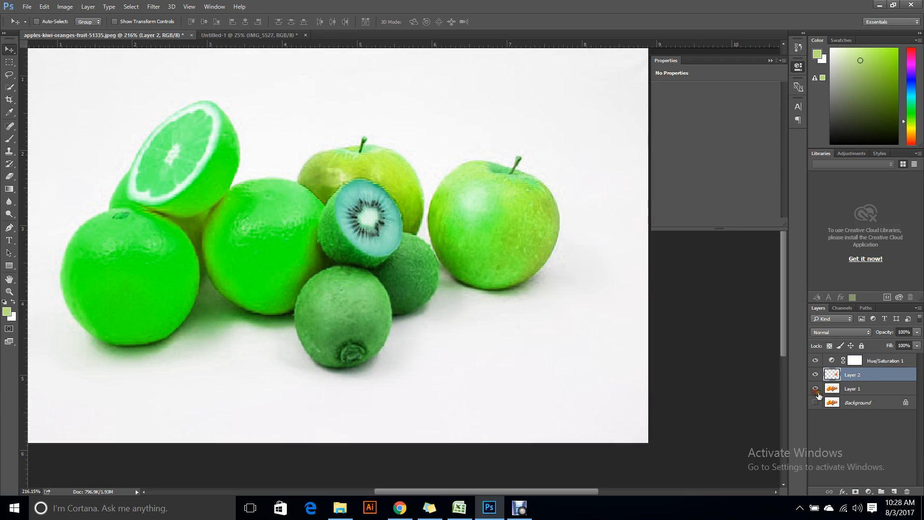
left_click(816, 388)
Clip the Hue/Saturation adjustment layer to Layer 2 so it recolors only the cutout apple
left_click_drag(867, 367, 872, 364)
left_click_drag(872, 367, 872, 364)
left_click(872, 367, "alt")
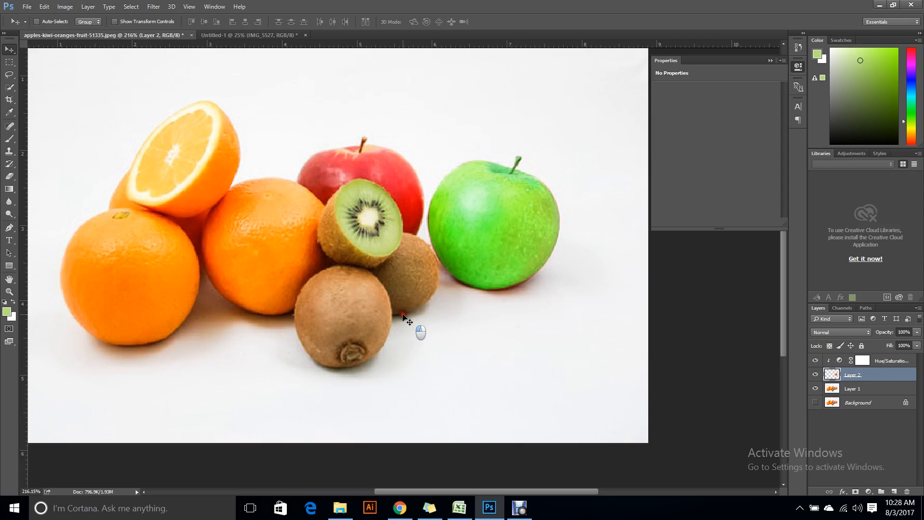
scroll(404, 313, "down", 3)
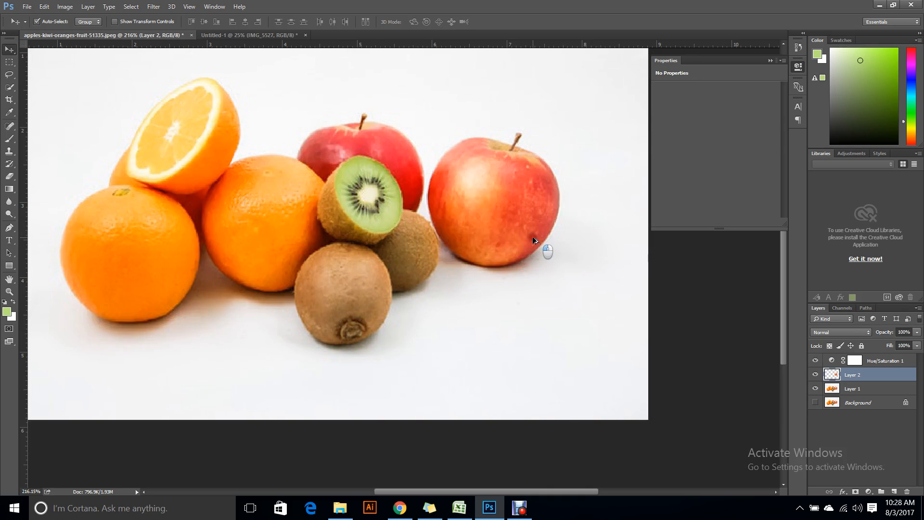
Step back through the history to the active apple selection on Layer 1, removing the adjustment layer and Layer 2
key("ctrl+alt+z")
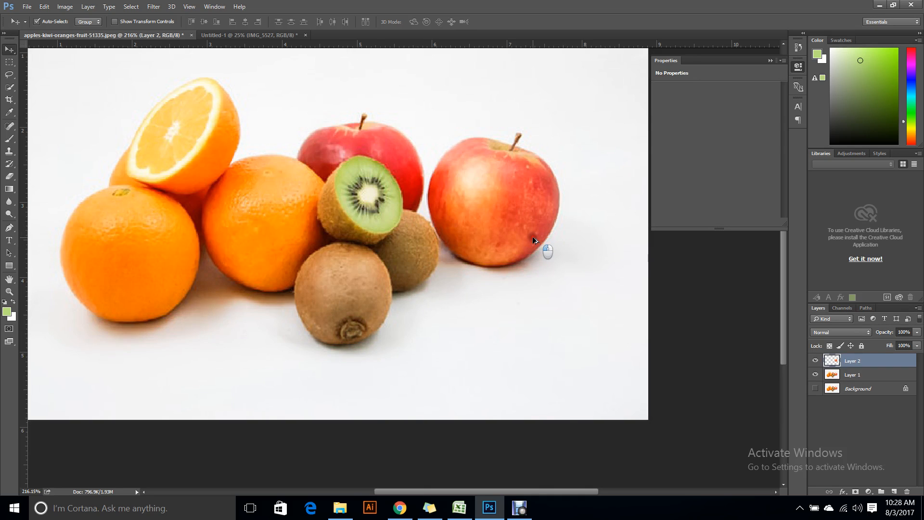
key("ctrl+alt+z")
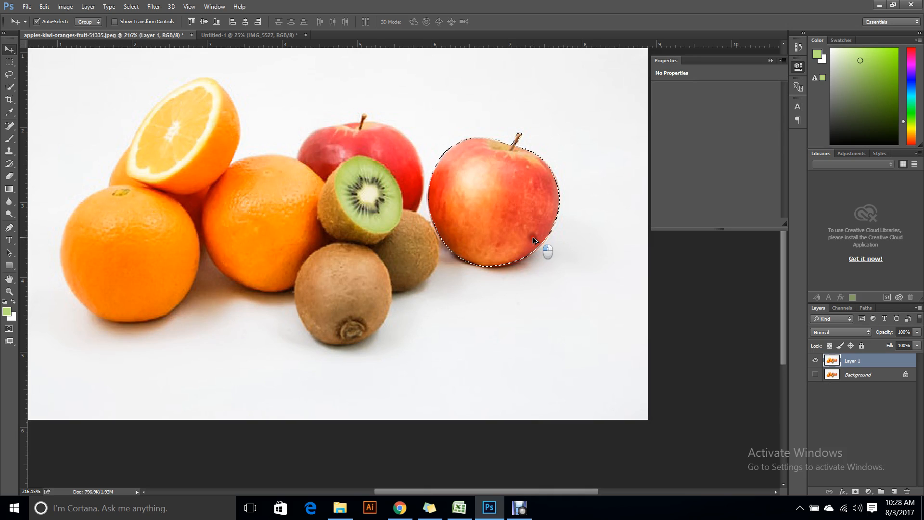
scroll(550, 196, "up", 1)
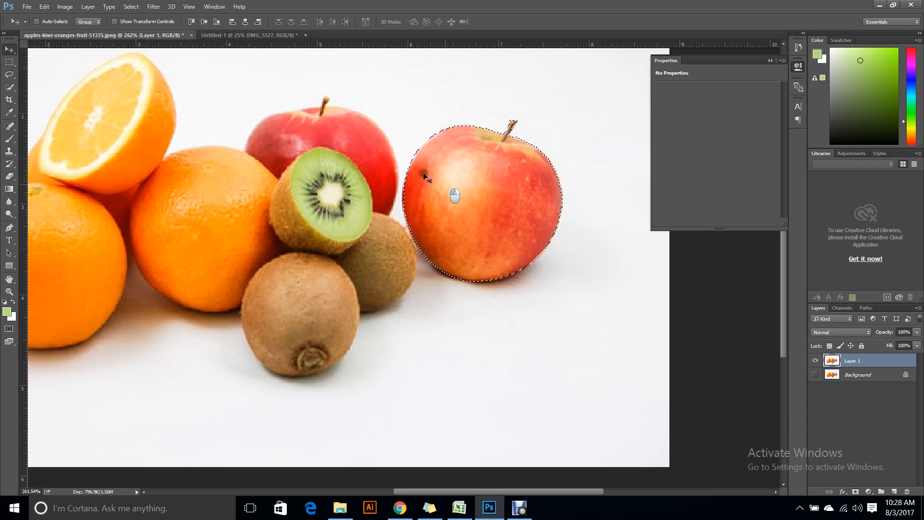
right_click(468, 197)
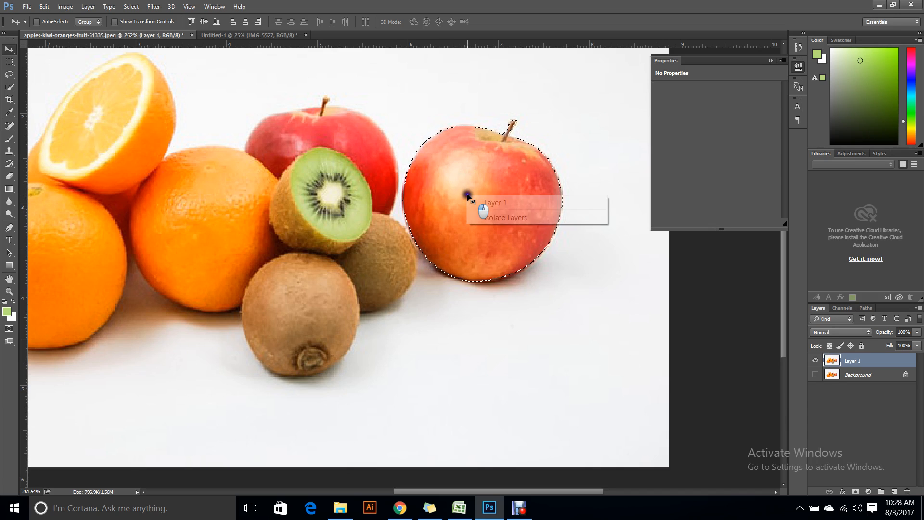
left_click(484, 169)
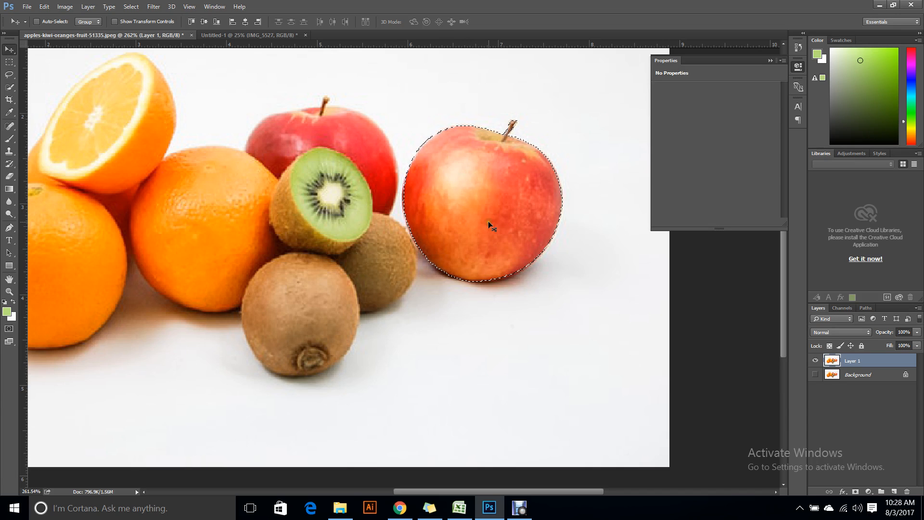
Copy the selected apple to a new layer, and hide and reshow Layer 1 to check the cutout
key("ctrl")
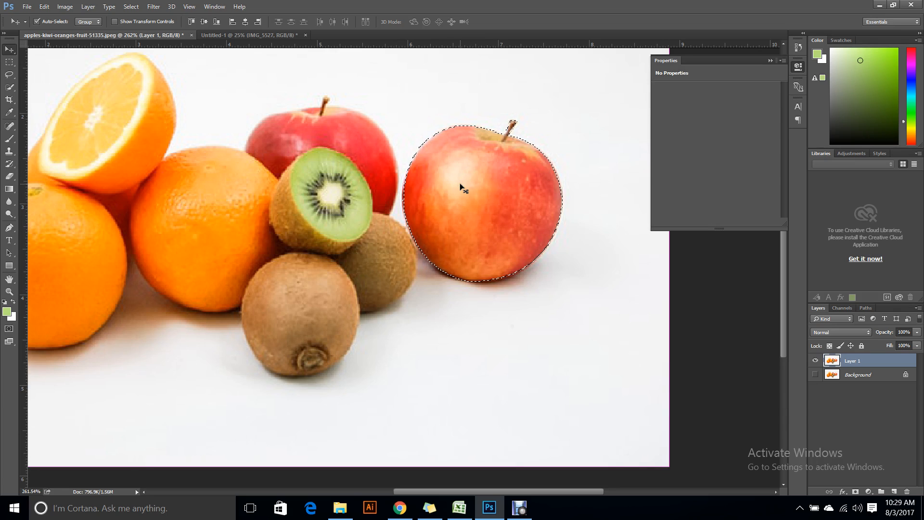
key("ctrl+j")
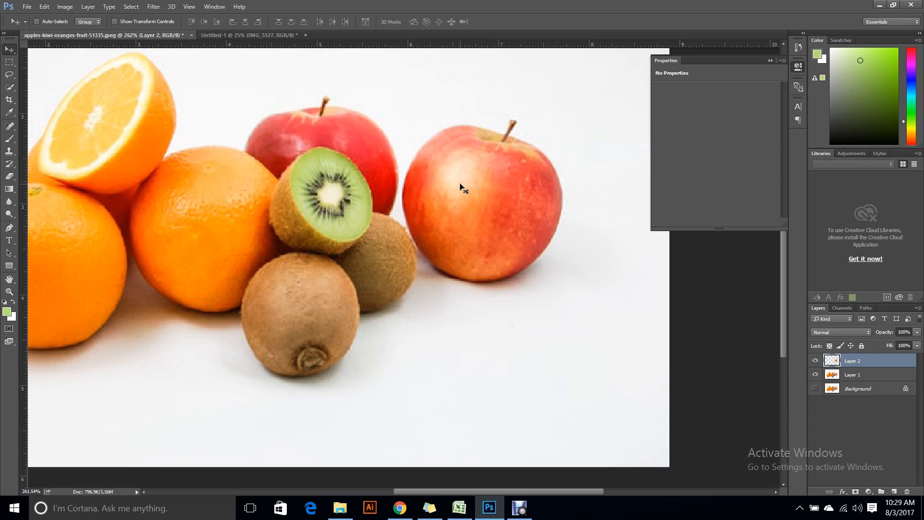
left_click(812, 374)
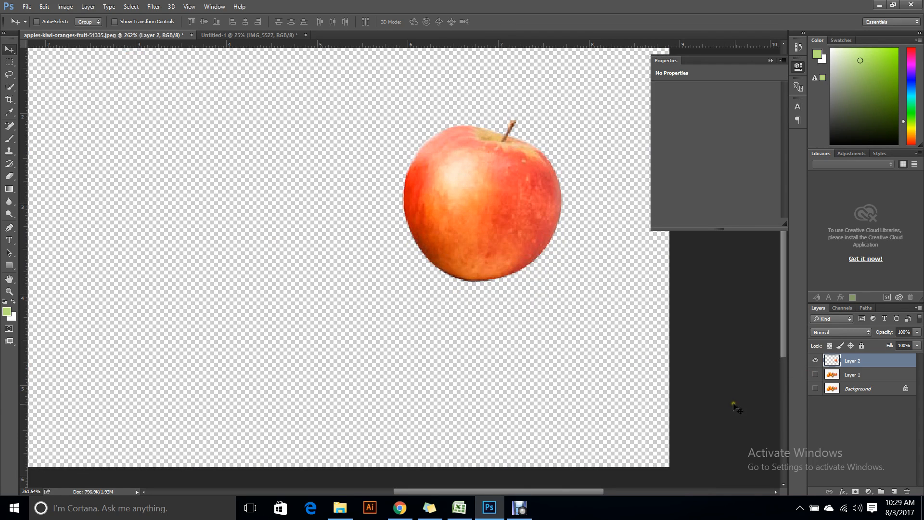
left_click(815, 375)
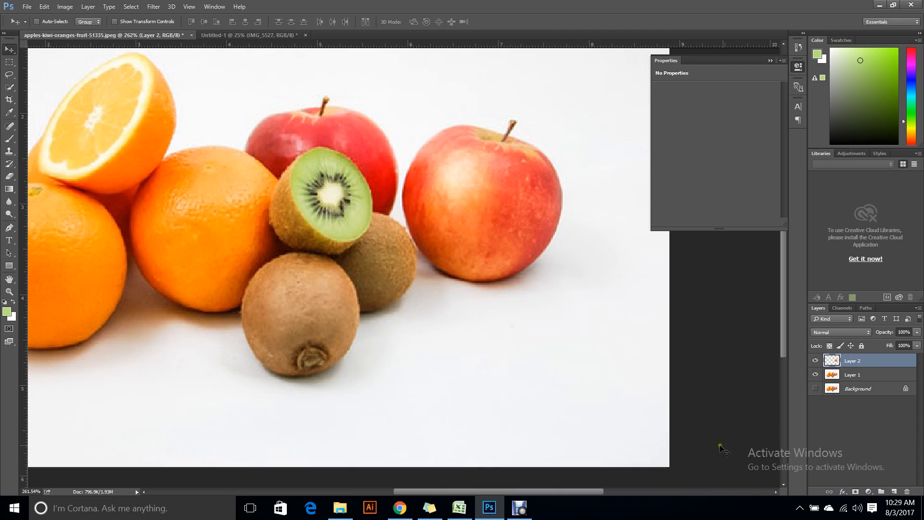
Add a Hue/Saturation adjustment layer above Layer 2, set its Hue to +129, and deselect the layers
left_click(870, 491)
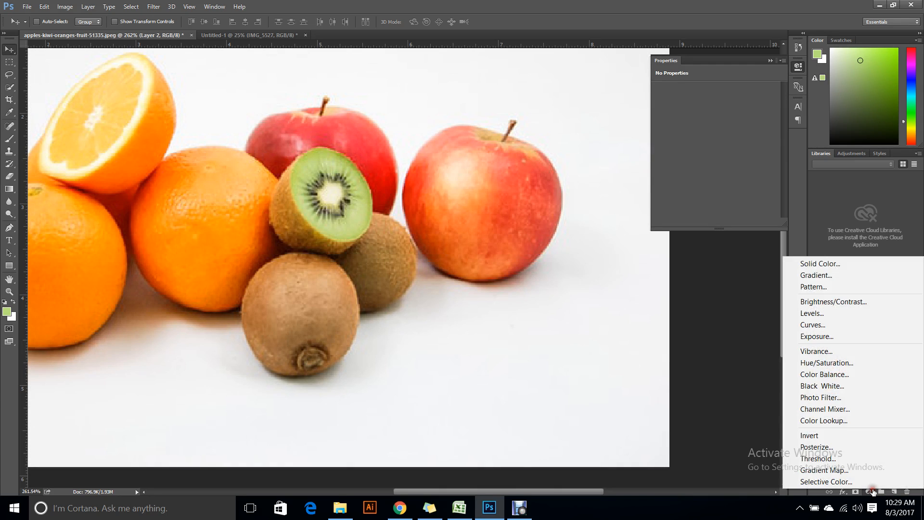
left_click(850, 364)
left_click_drag(714, 125, 763, 134)
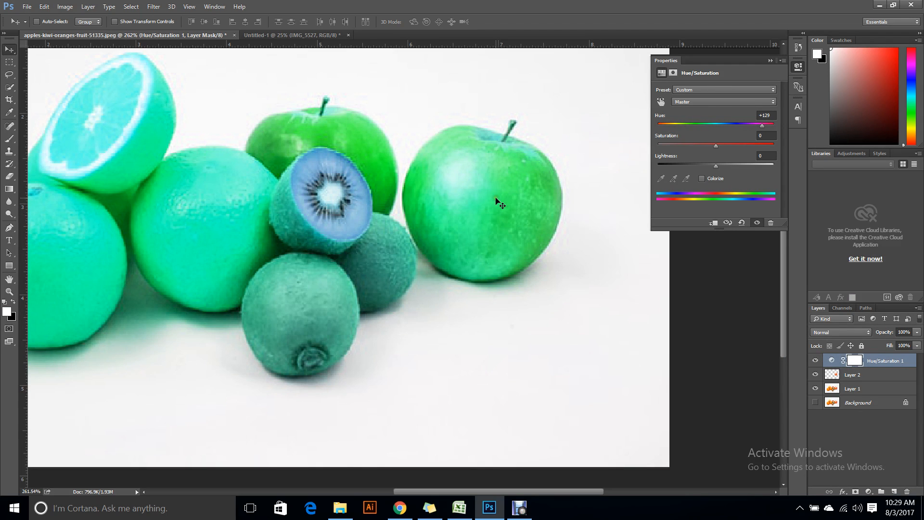
left_click(888, 437)
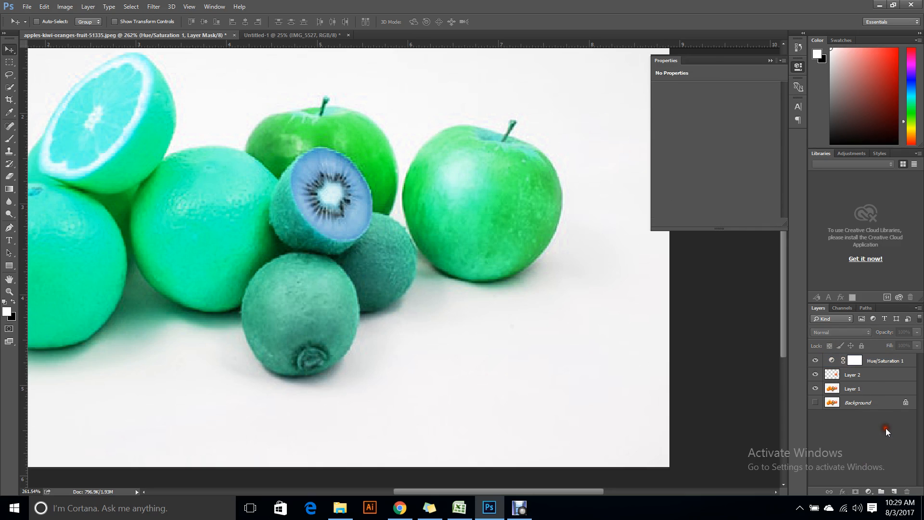
Clip the Hue/Saturation adjustment layer to Layer 2 so the color change applies only to the cutout apple
left_click(868, 374)
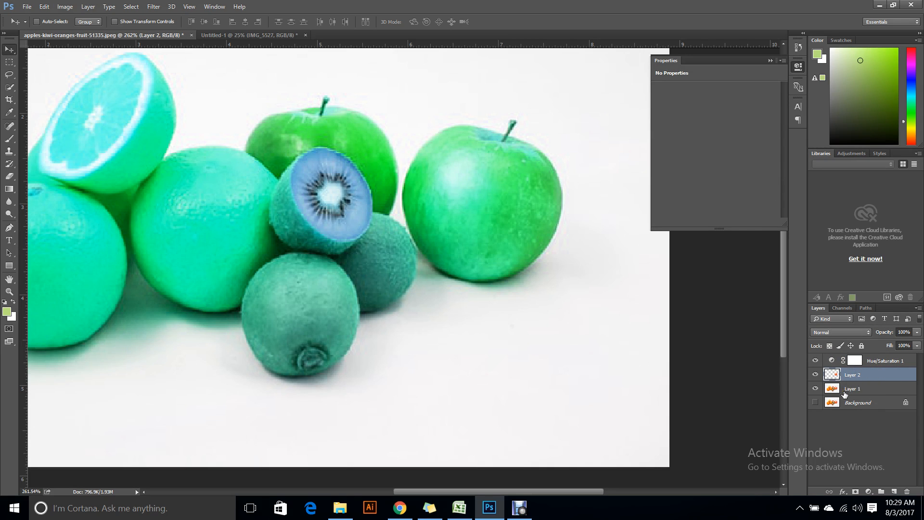
left_click(880, 361)
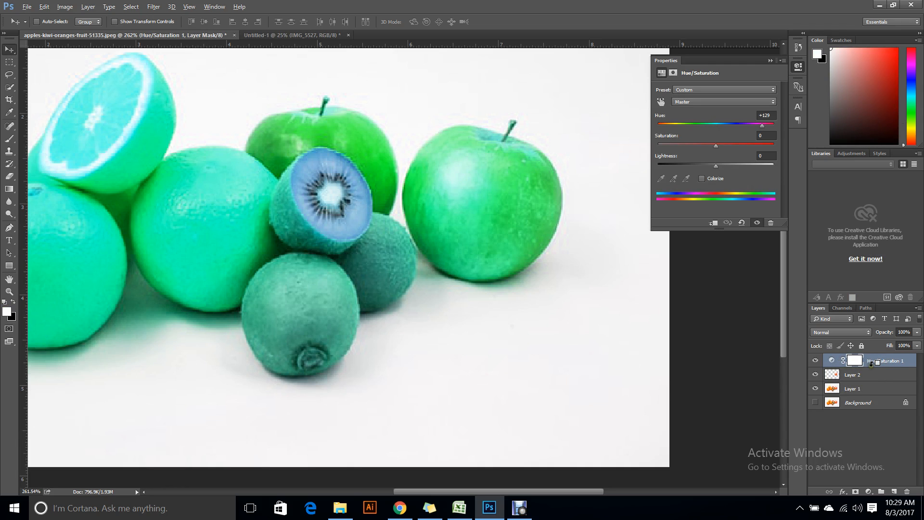
left_click(873, 364, "alt")
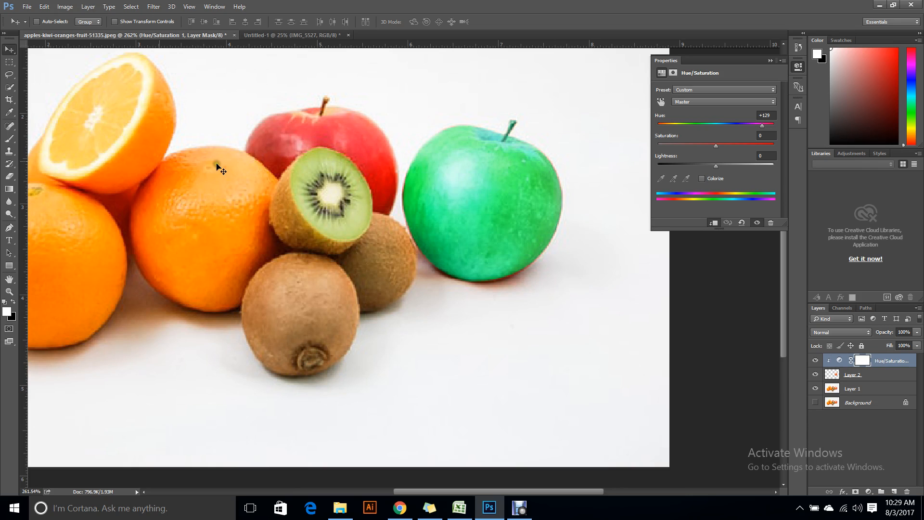
scroll(466, 255, "down", 4)
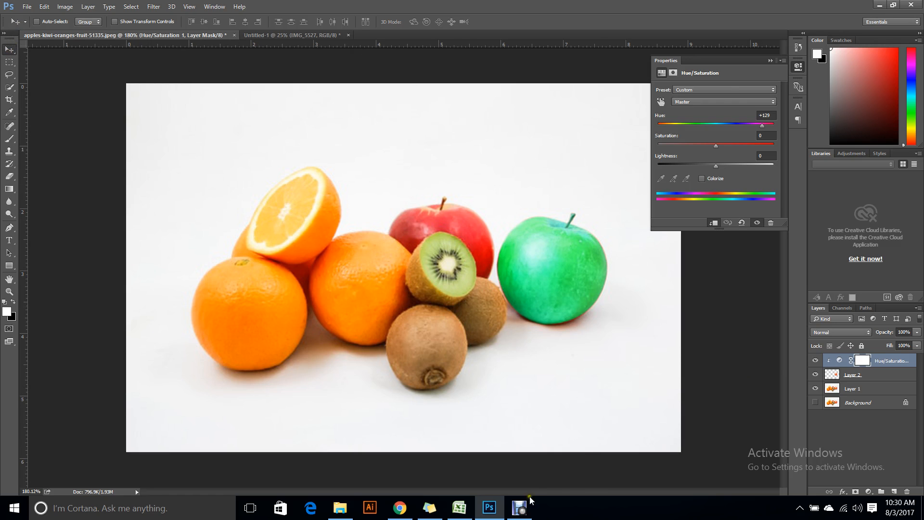
Switch to Chrome and return from the fruit photo to the Pexels home page
left_click(399, 507)
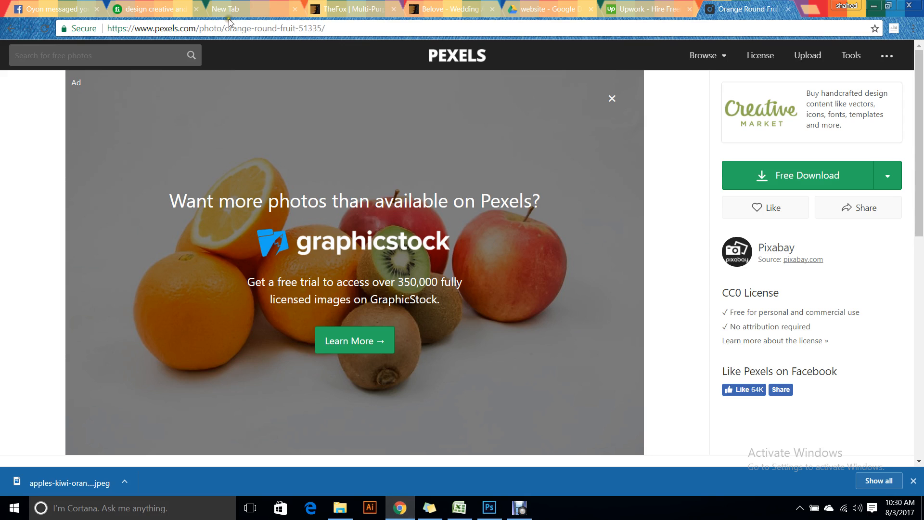
left_click(13, 32)
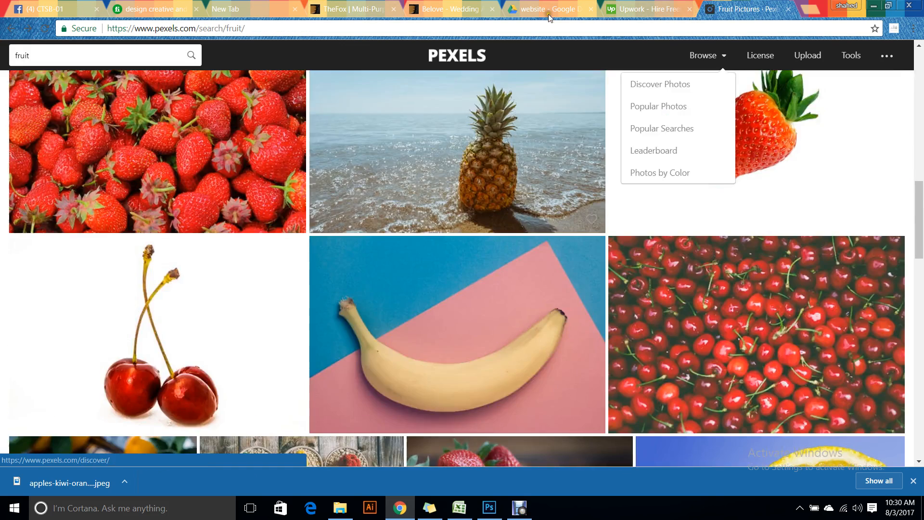
scroll(44, 211, "down", 2)
scroll(43, 207, "up", 3)
left_click(10, 27)
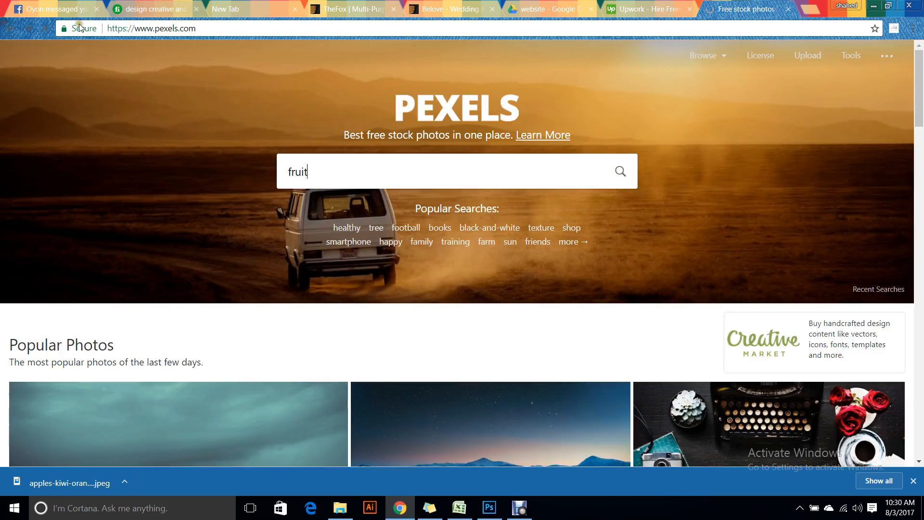
left_click(53, 8)
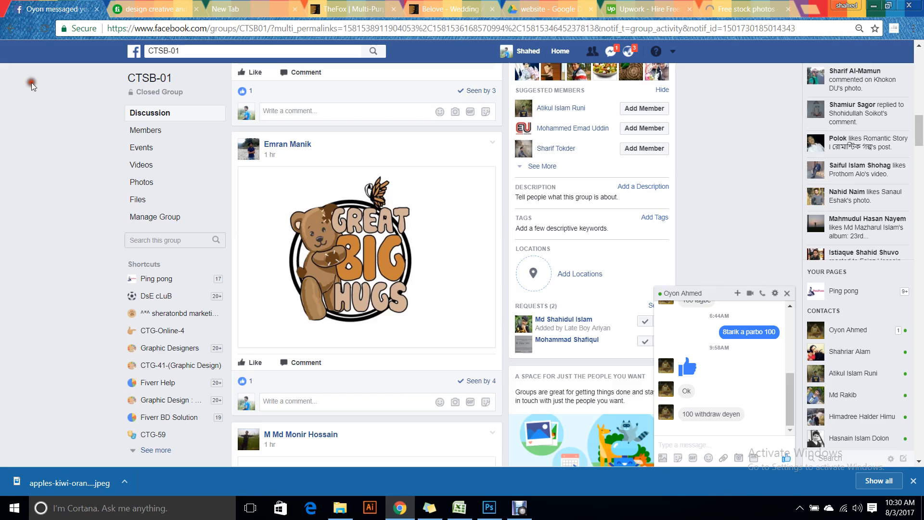
left_click(672, 6)
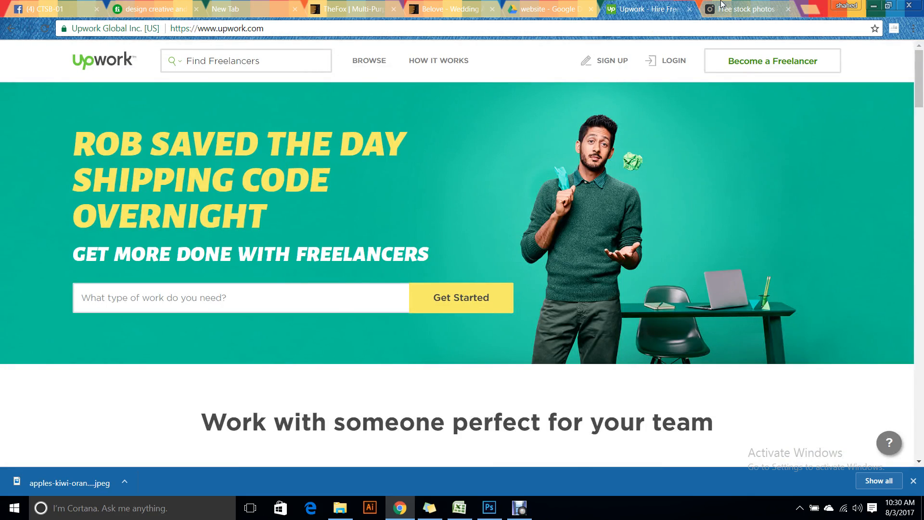
left_click(722, 6)
Search Pexels for "boy" in place of the fruit search
scroll(499, 4, "down", 4)
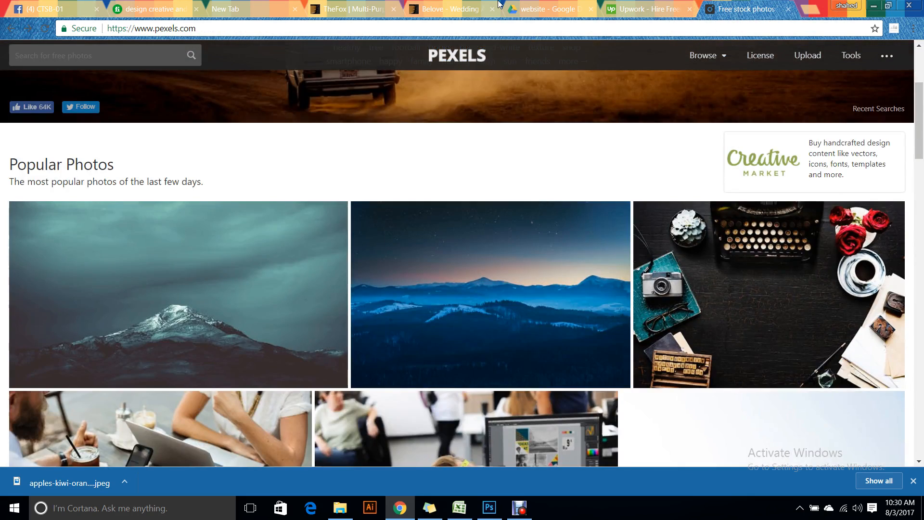
scroll(81, 185, "down", 6)
scroll(181, 216, "up", 8)
left_click_drag(330, 114, 215, 114)
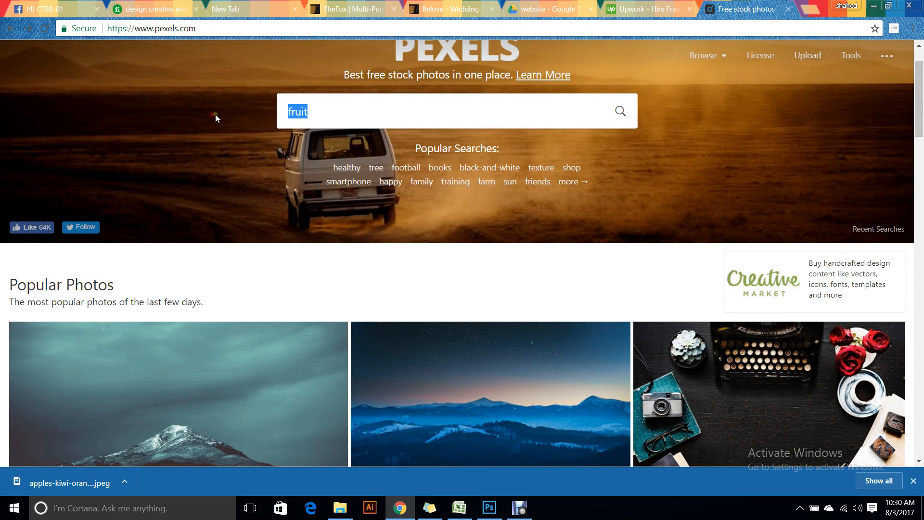
type("boy")
key("Return")
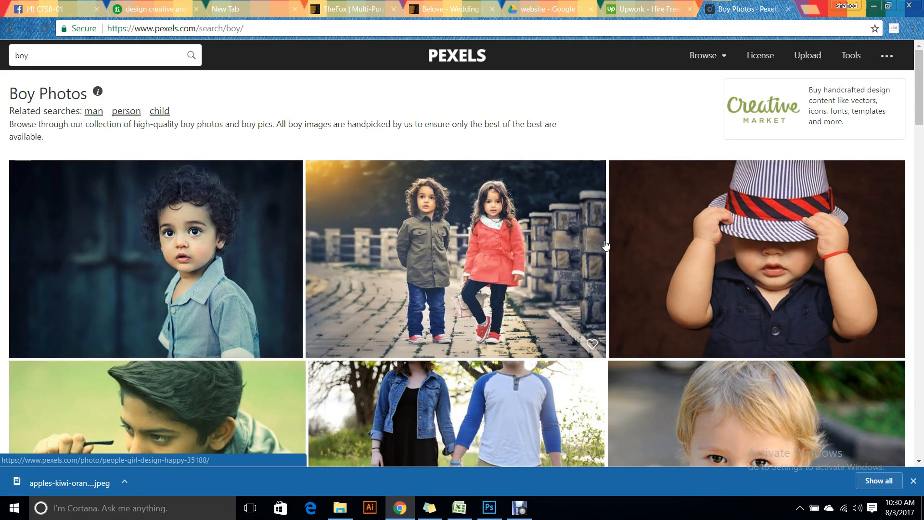
Look through the boy photo results for a picture with clearly outlined clothing to recolor
scroll(605, 244, "down", 8)
scroll(613, 237, "up", 5)
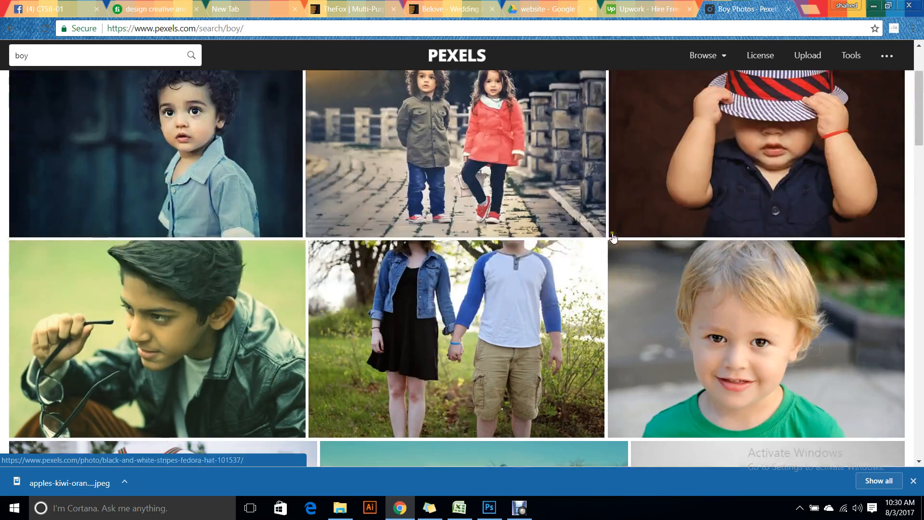
scroll(613, 237, "down", 15)
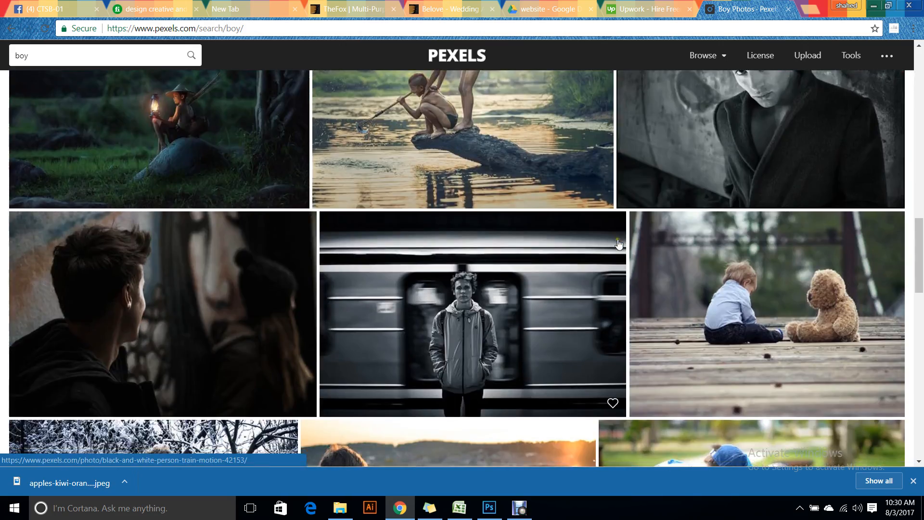
scroll(619, 244, "down", 12)
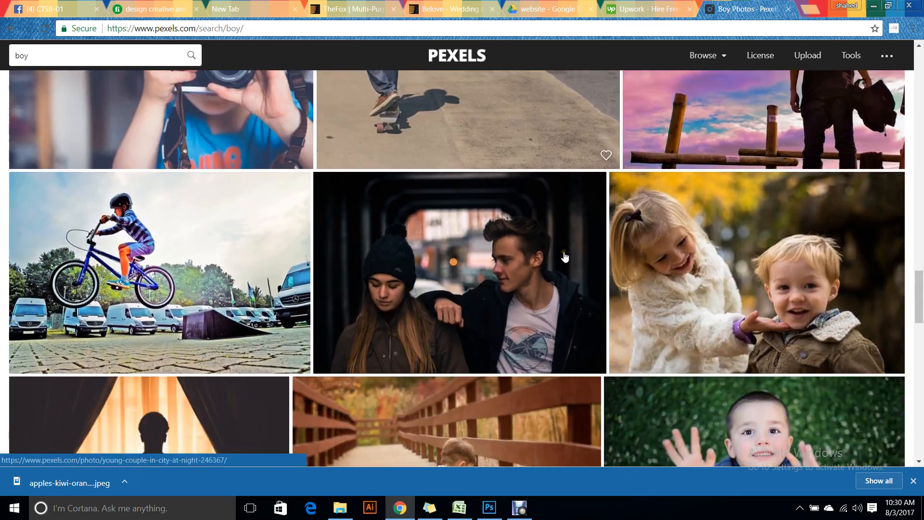
scroll(571, 257, "up", 4)
scroll(572, 256, "down", 9)
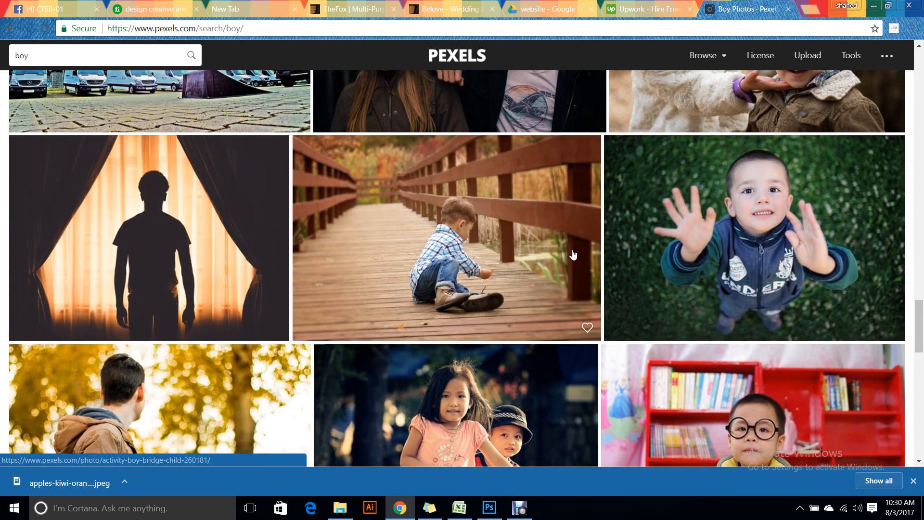
scroll(573, 255, "down", 5)
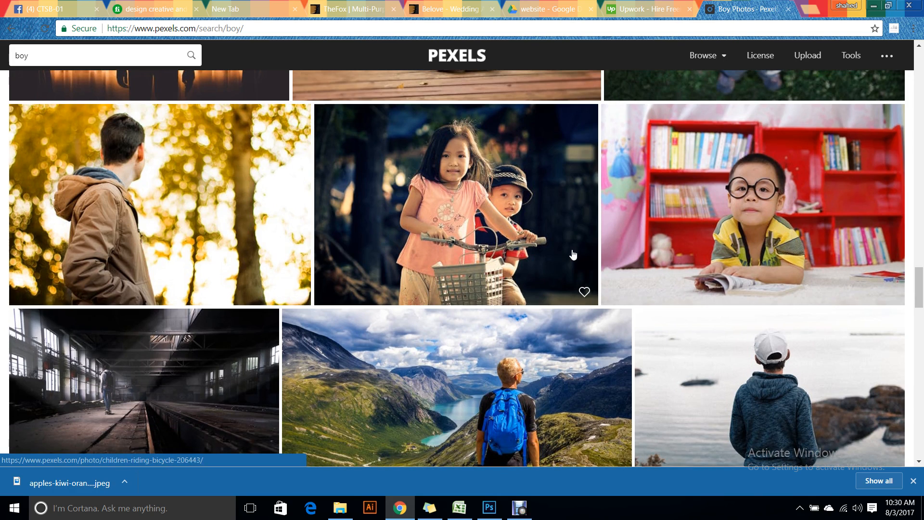
scroll(572, 254, "down", 8)
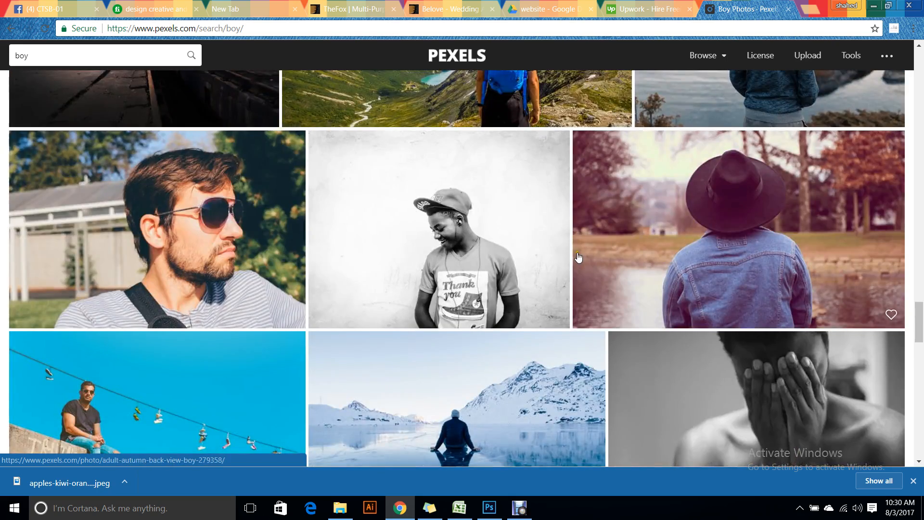
scroll(579, 258, "down", 9)
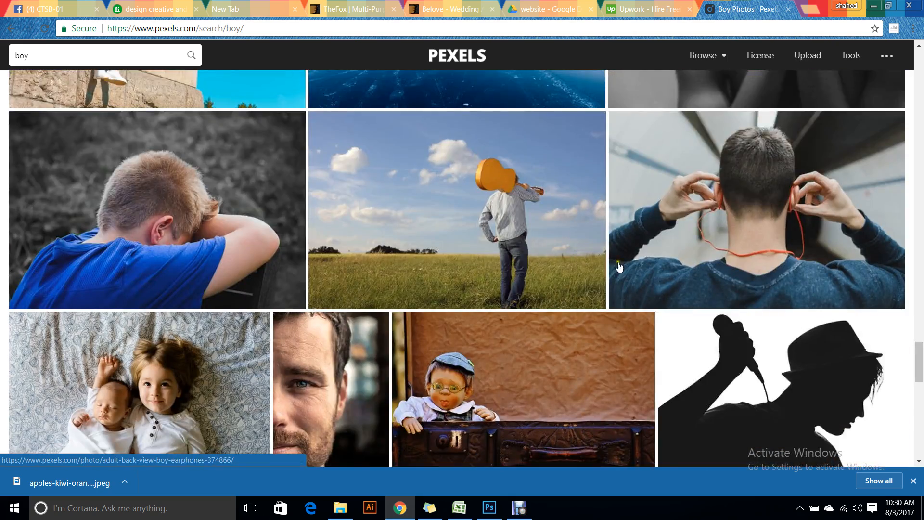
scroll(865, 320, "down", 4)
left_click_drag(922, 329, 921, 149)
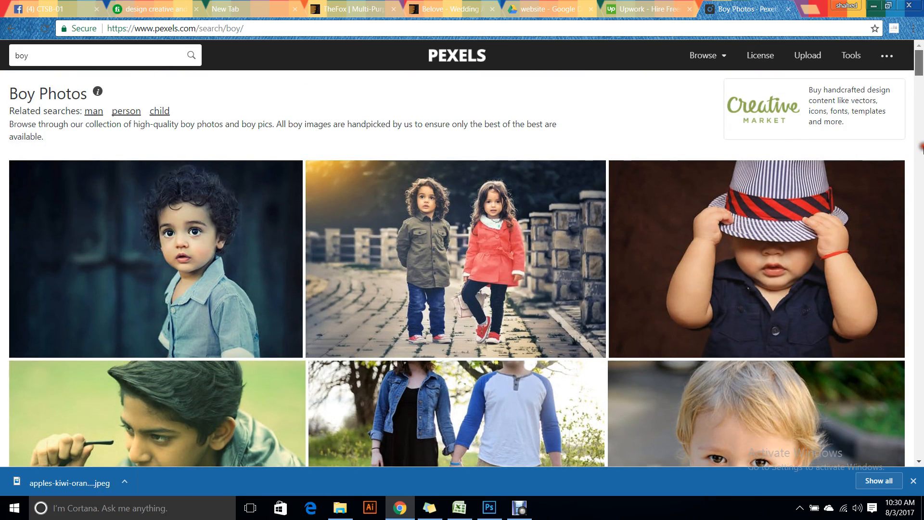
Download the photo of the child in the striped hat at Medium (1280 x 853) size and show the file in its folder
left_click(762, 303)
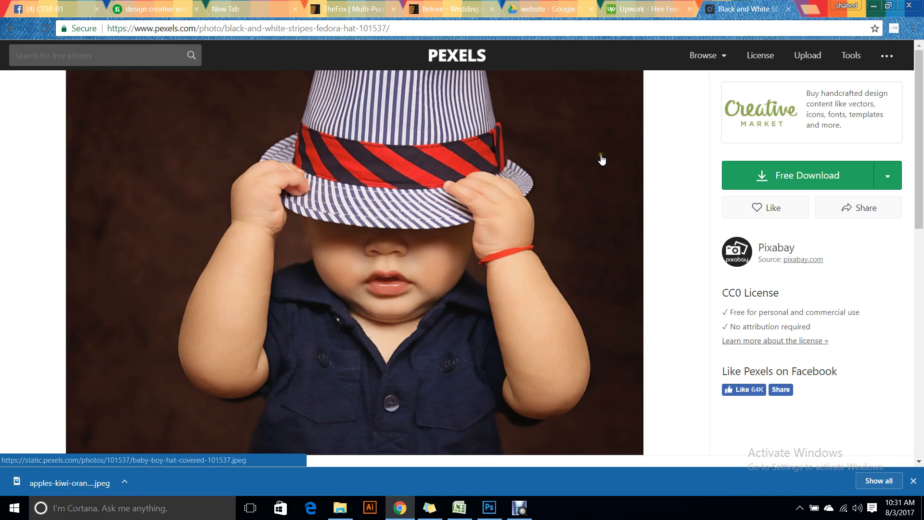
left_click(888, 176)
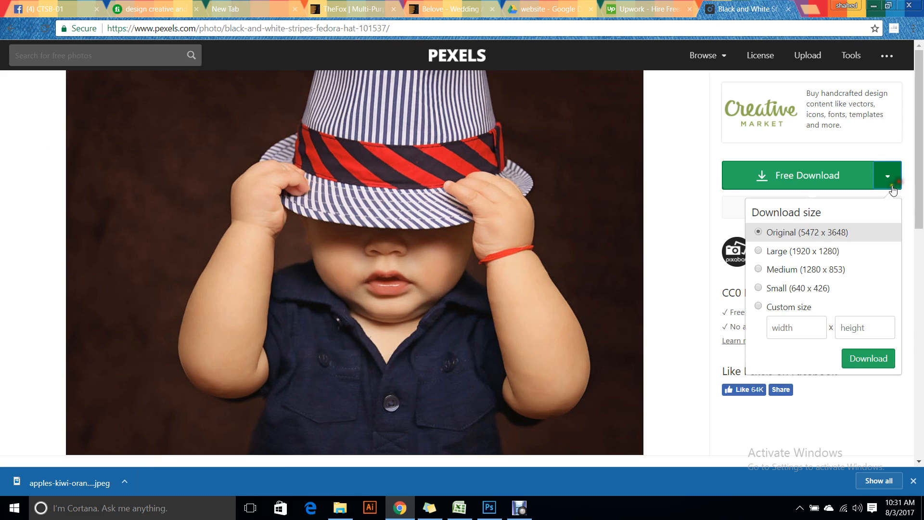
left_click(794, 273)
left_click(867, 358)
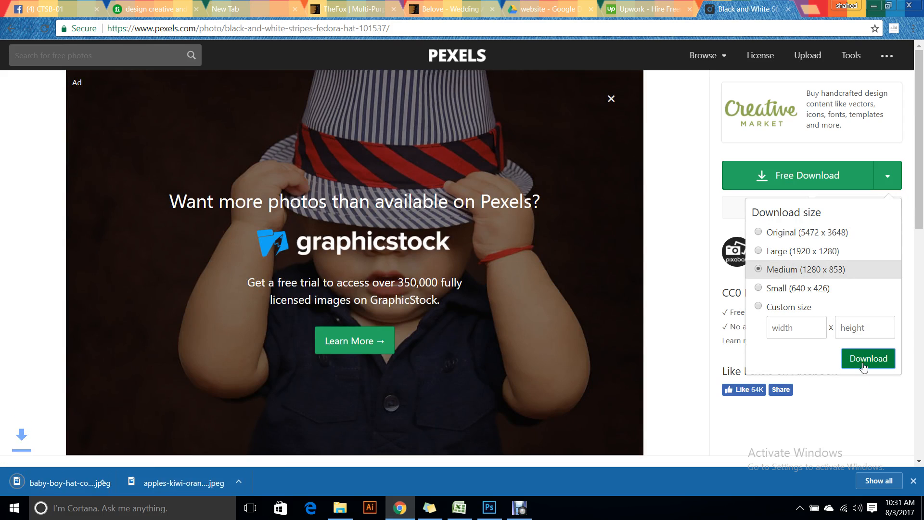
left_click(125, 482)
left_click(144, 439)
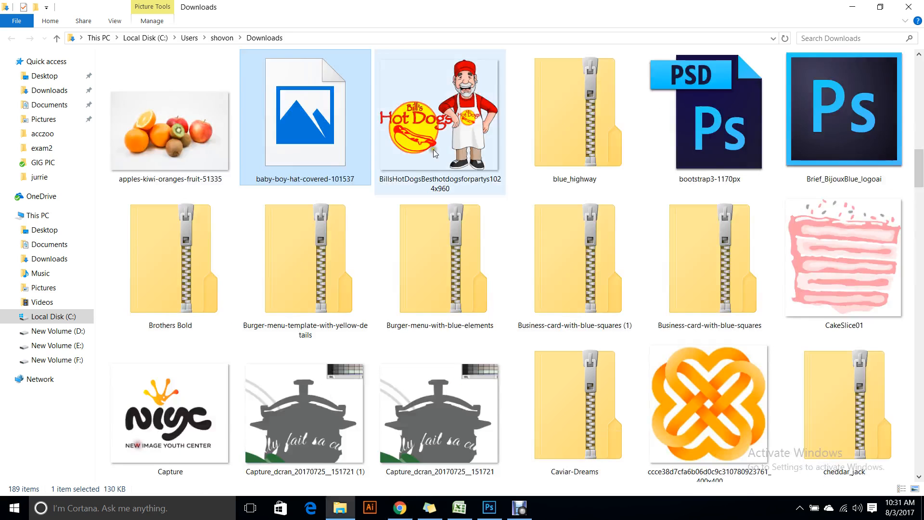
Switch to Photoshop and close the Untitled-1 and apples-kiwi-oranges-fruit-51335.jpeg documents without saving
left_click(489, 508)
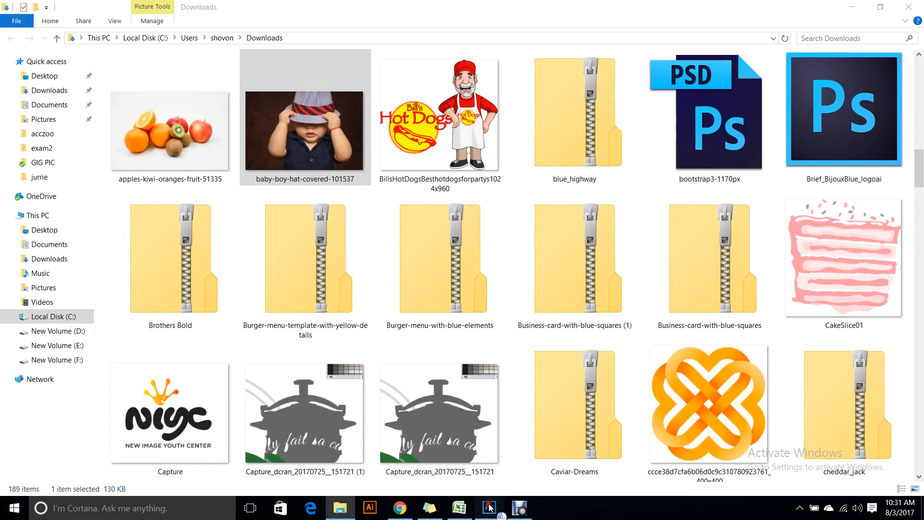
left_click(292, 35)
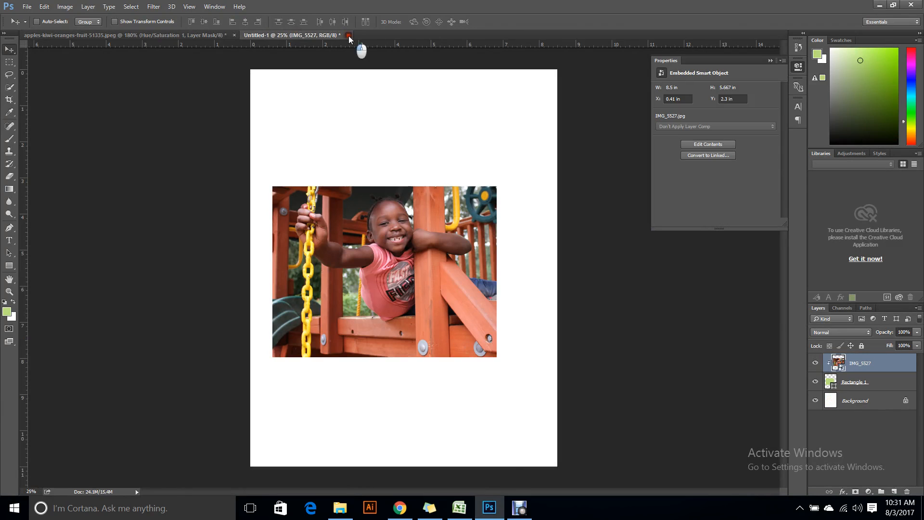
left_click(348, 35)
left_click(453, 186)
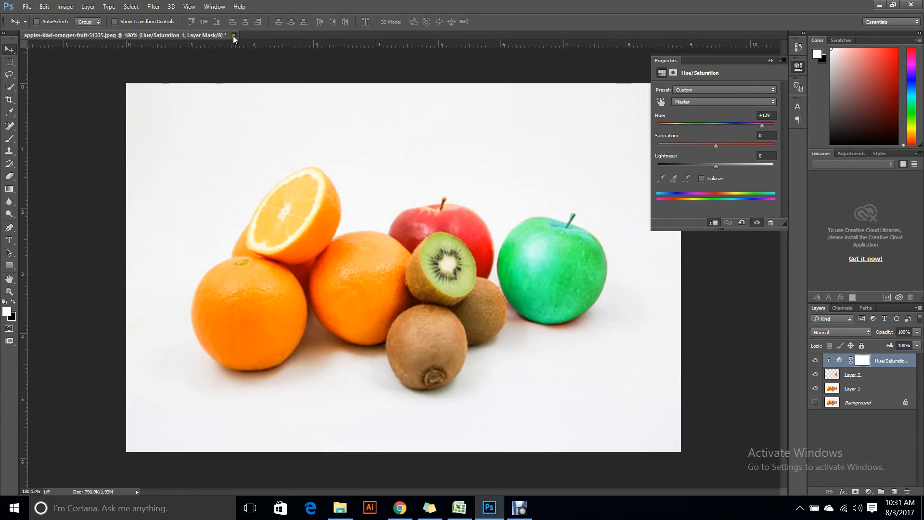
left_click(233, 35)
left_click(453, 186)
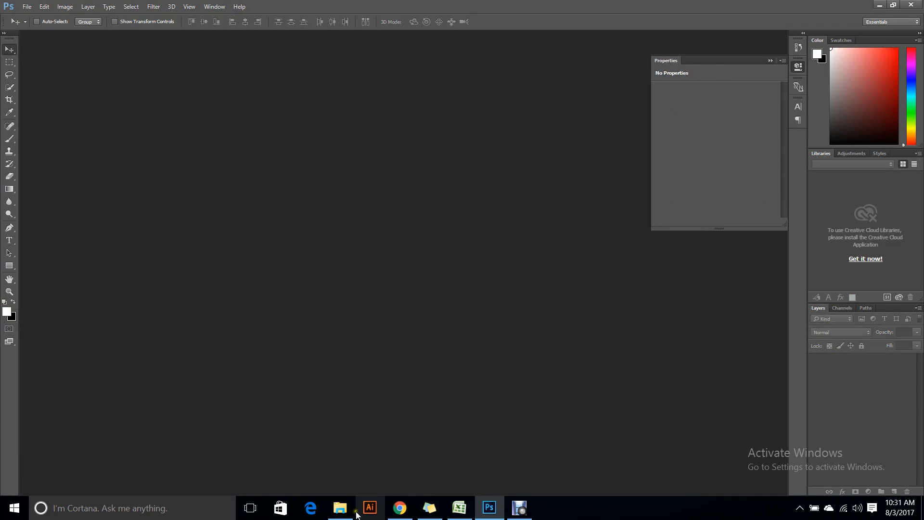
Open baby-boy-hat-covered-101537 from the Downloads folder in Photoshop and fit the image to the window
left_click(342, 509)
left_click_drag(292, 123, 359, 361)
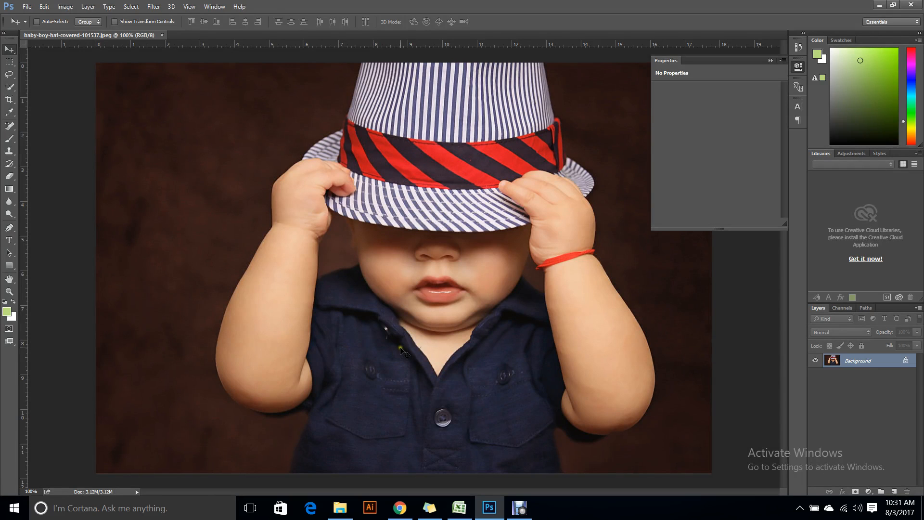
key("ctrl+0")
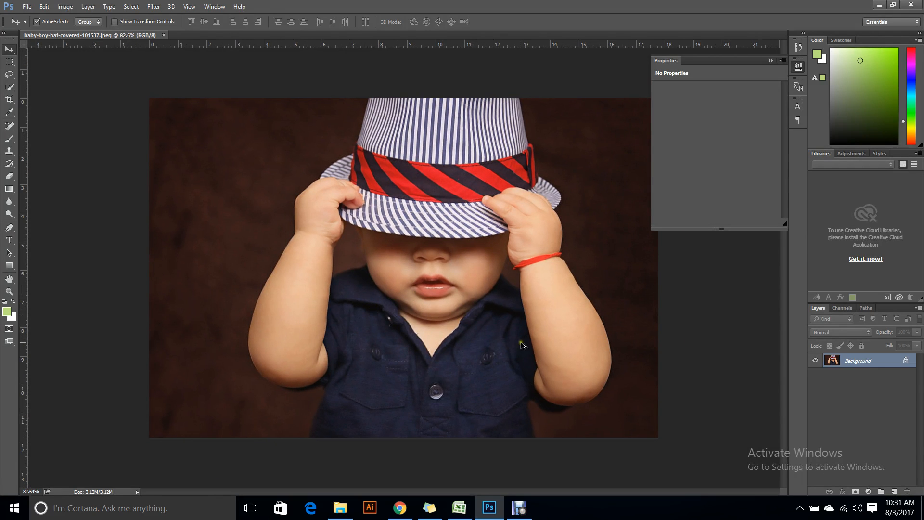
Duplicate the Background layer of the child photo
scroll(431, 339, "up", 5)
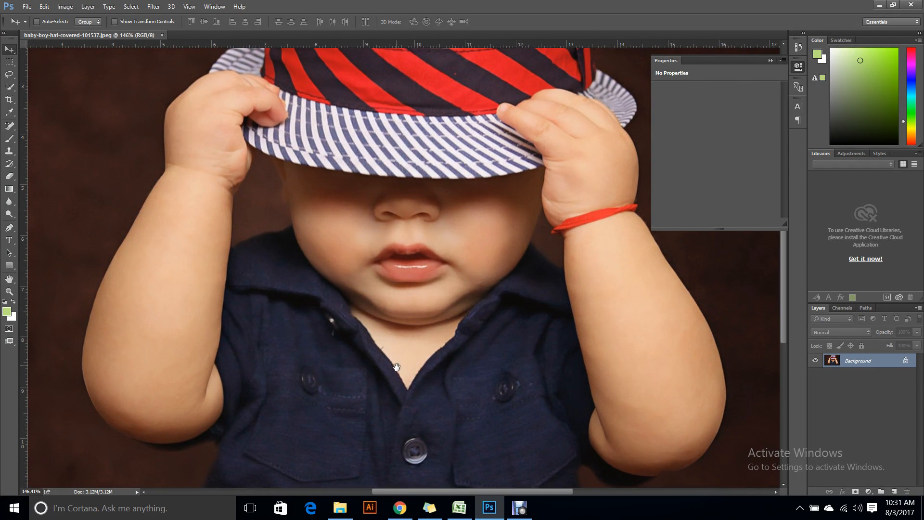
left_click_drag(396, 366, 377, 290)
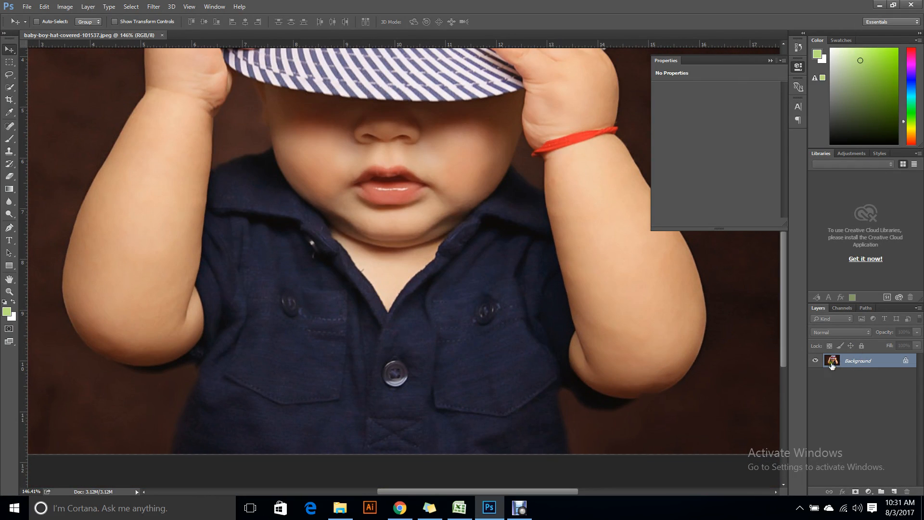
key("ctrl+j")
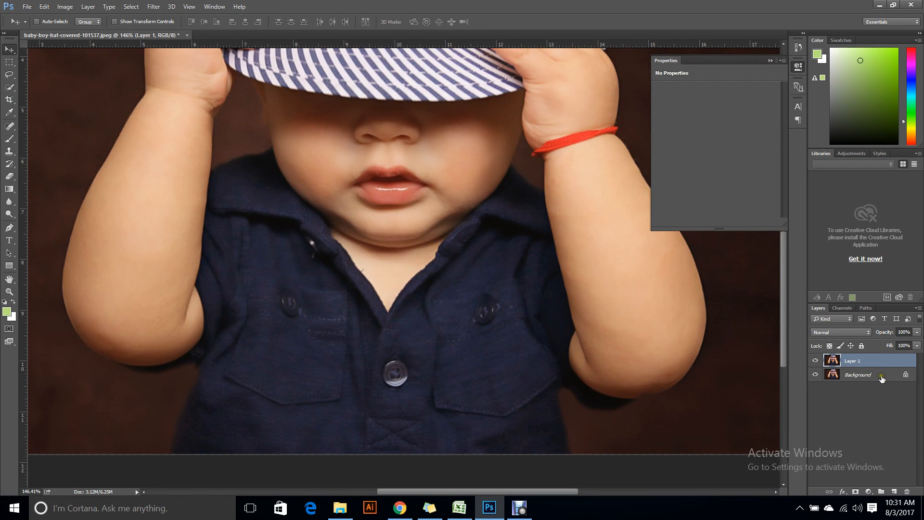
Start a Pen tool path at the image's bottom edge on the shirt's left outline and curve it up the shirt's side towards the sleeve
scroll(415, 259, "down", 4)
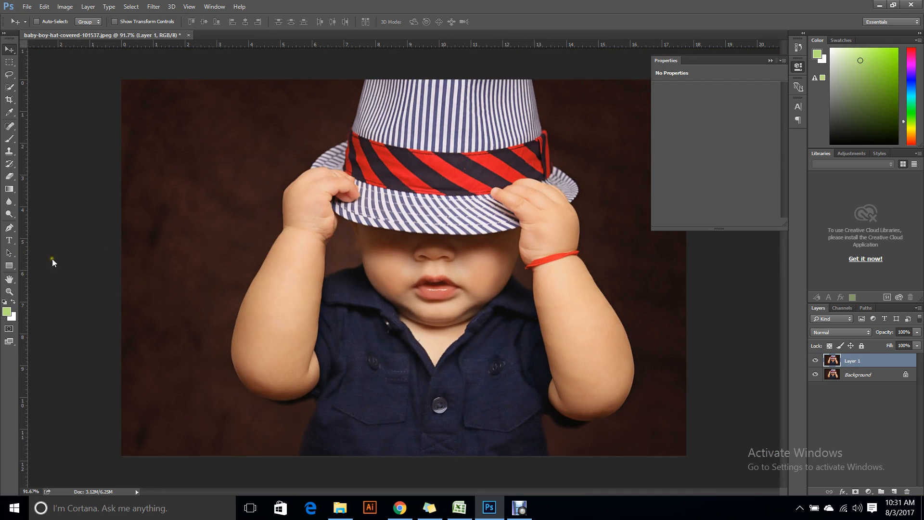
left_click(9, 228)
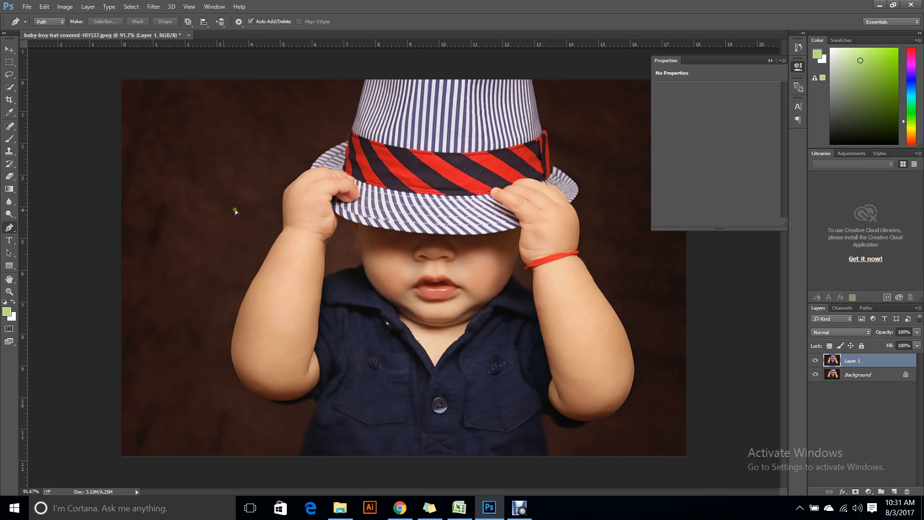
scroll(332, 400, "up", 5)
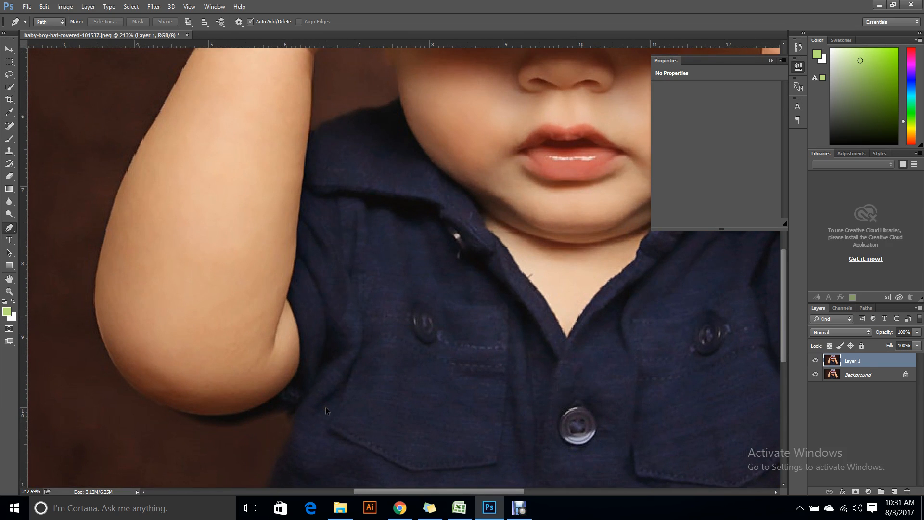
left_click_drag(351, 406, 342, 225)
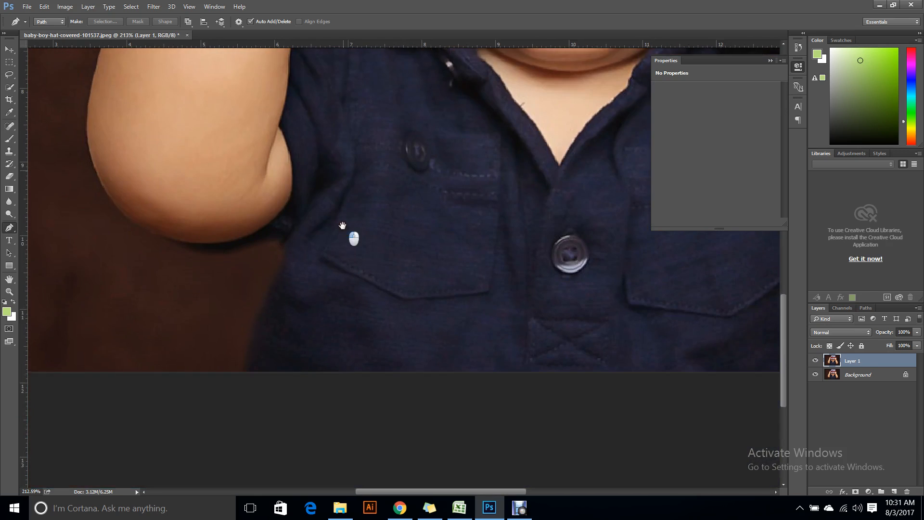
scroll(289, 319, "up", 4)
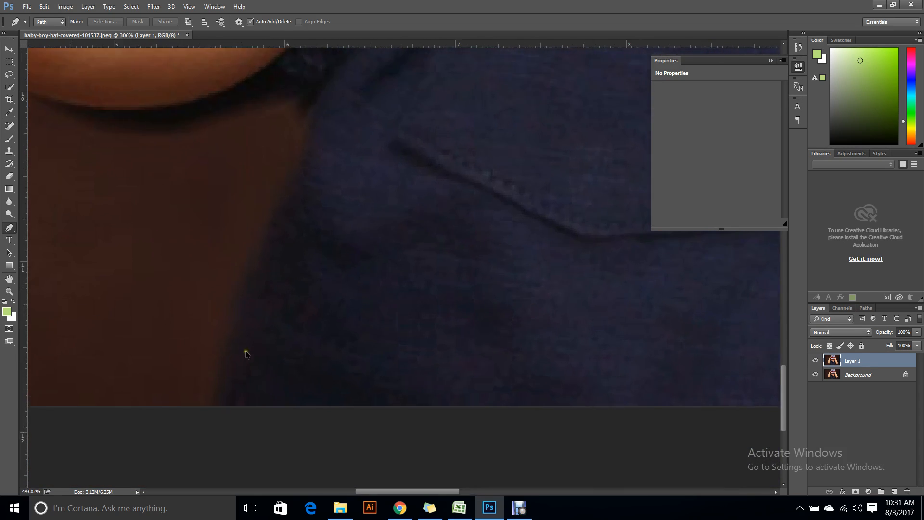
scroll(246, 353, "up", 1)
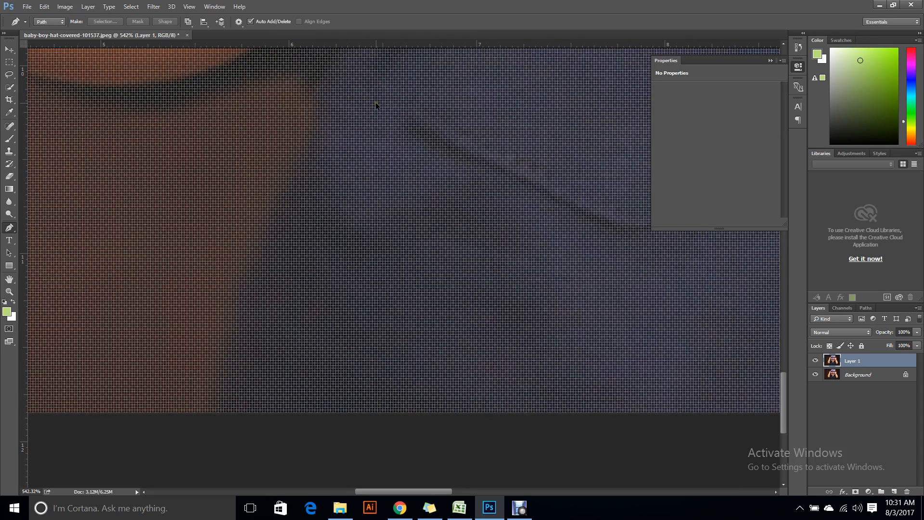
scroll(371, 137, "down", 3)
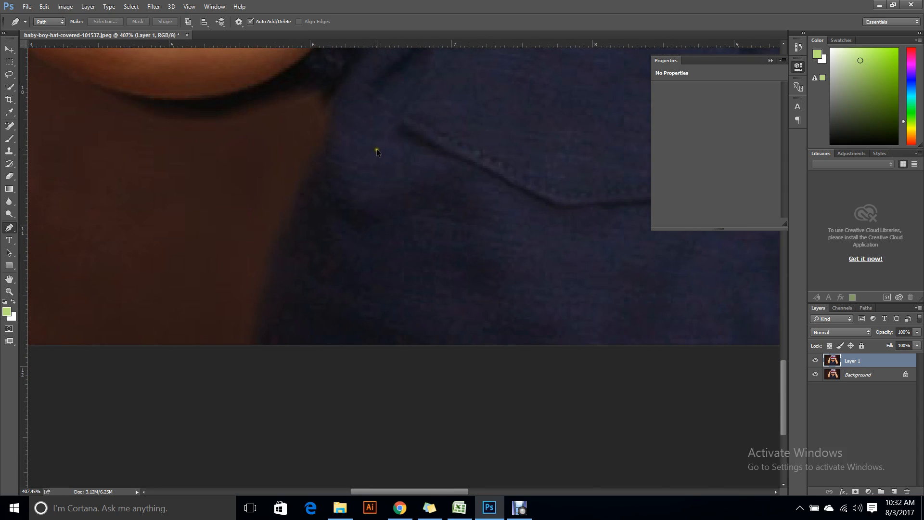
left_click(254, 345)
left_click_drag(332, 133, 394, 71)
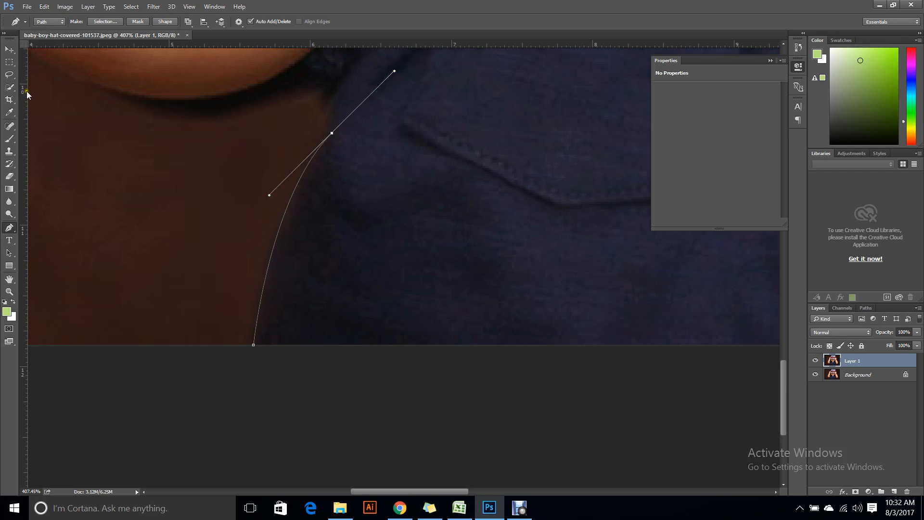
Continue the path with corner points around the sleeve's lower edge to where it meets the underside of the left arm
scroll(111, 147, "up", 11)
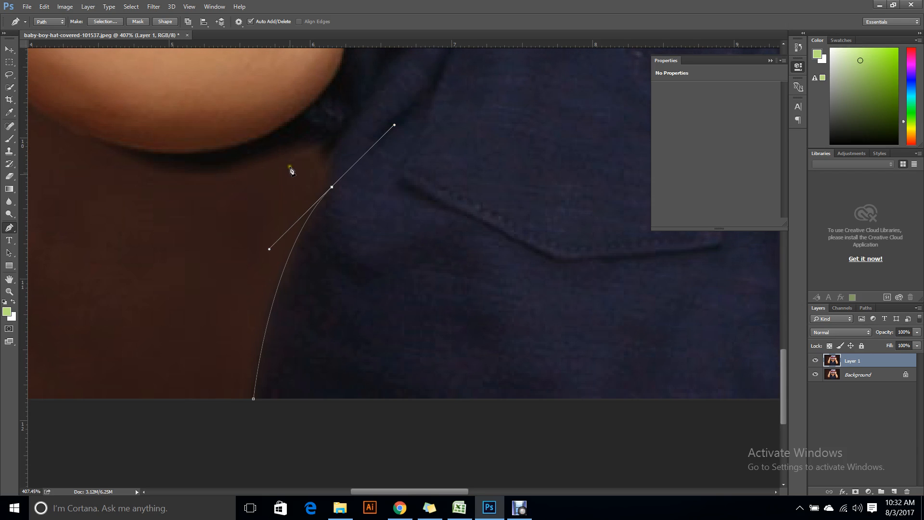
scroll(357, 224, "up", 2)
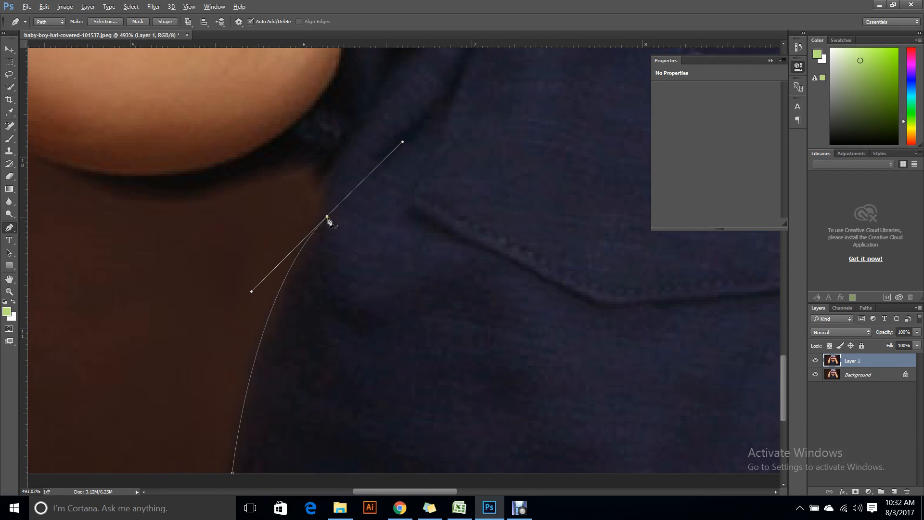
left_click_drag(324, 162, 337, 132)
left_click(325, 163, "alt")
mouse_move(289, 131)
left_mouse_down()
mouse_move(296, 137)
mouse_move(283, 125)
left_mouse_up()
left_click(289, 131, "alt")
Extend the path in one smooth curve along the underside of the left elbow and remove the anchor's outgoing handle
left_click_drag(249, 154, 505, 313)
scroll(423, 345, "up", 3)
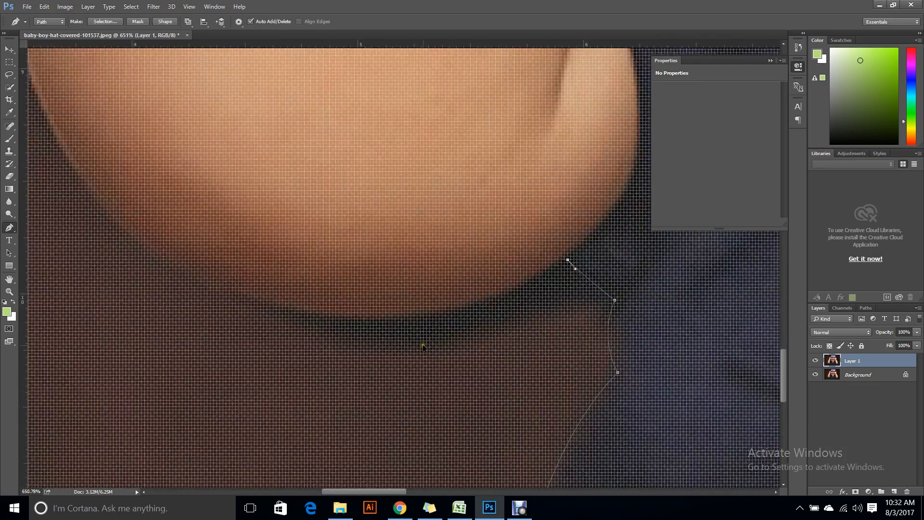
scroll(447, 329, "up", 4)
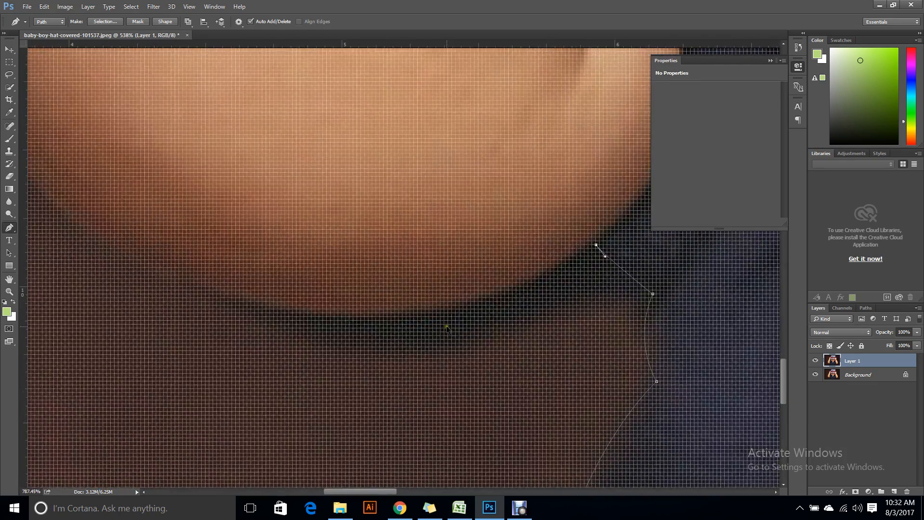
scroll(447, 329, "up", 2)
scroll(447, 329, "down", 4)
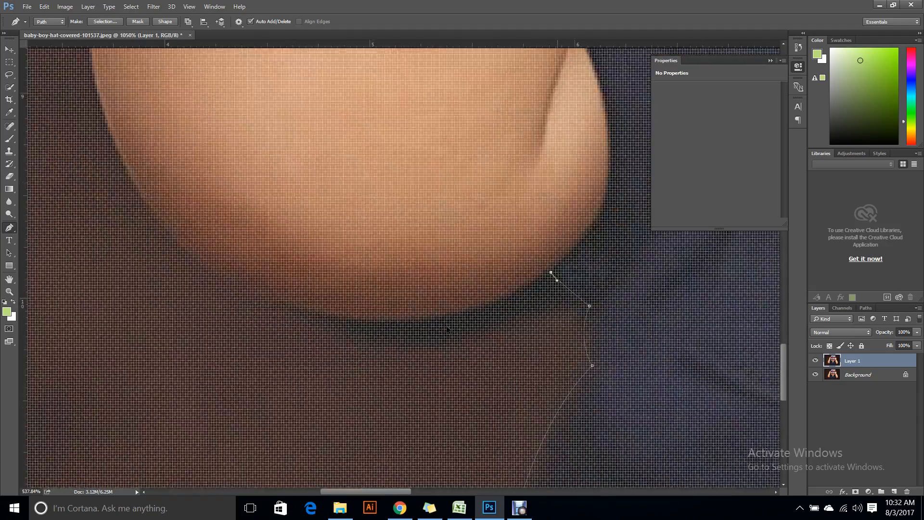
scroll(447, 328, "down", 2)
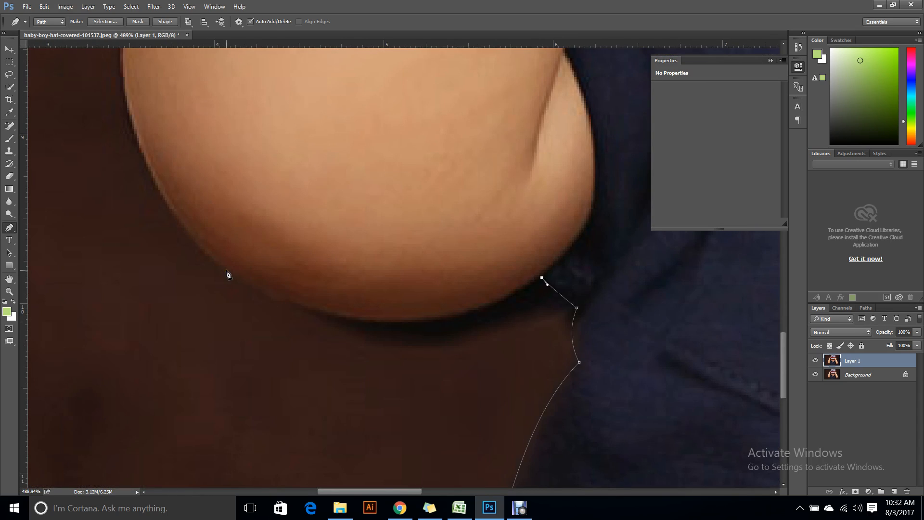
left_click_drag(226, 270, 64, 161)
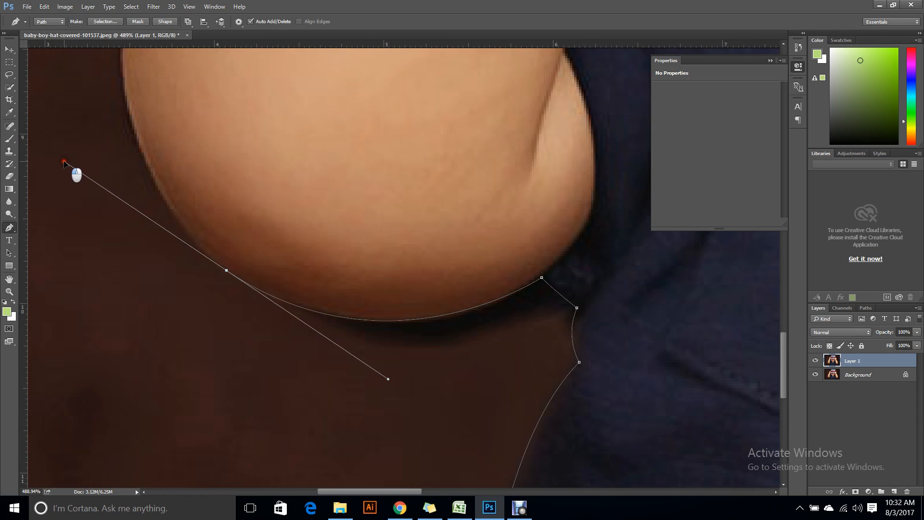
scroll(299, 276, "down", 5)
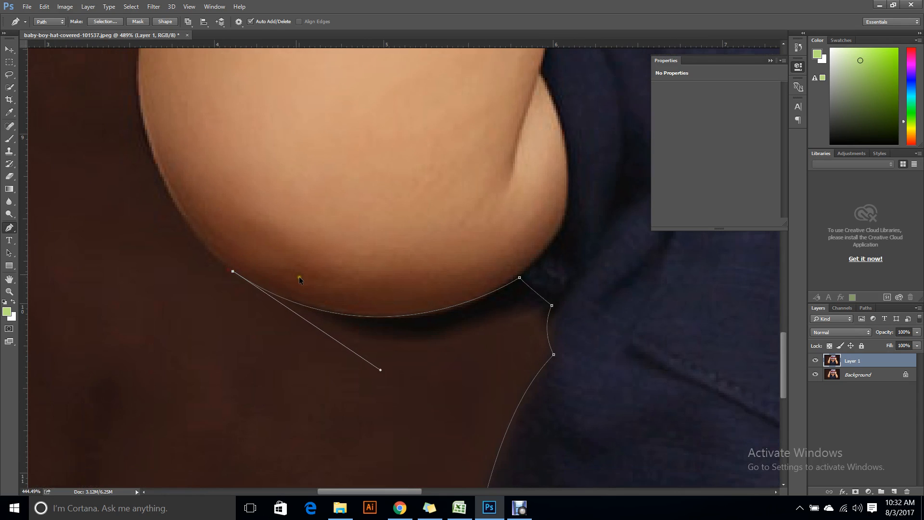
Curve the path around the outer side of the left elbow and remove the new anchor's outgoing handle
left_click_drag(310, 222, 291, 317)
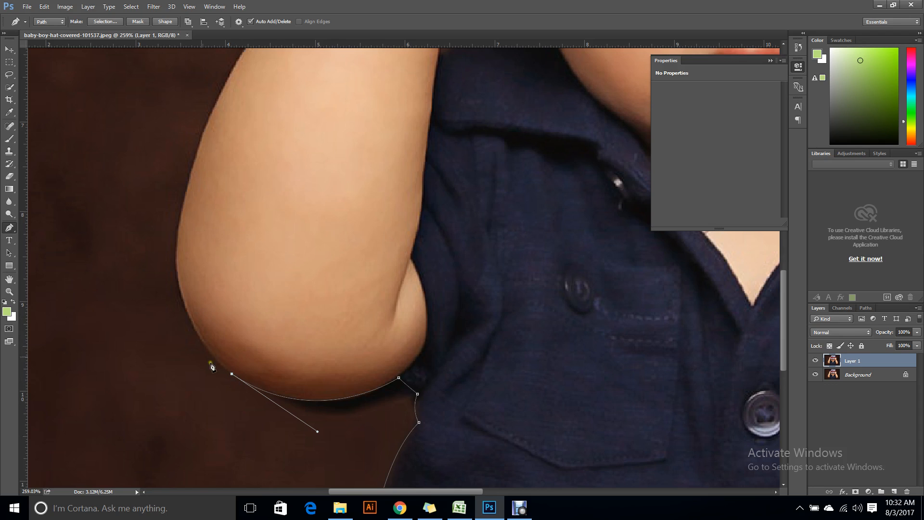
scroll(170, 271, "up", 2)
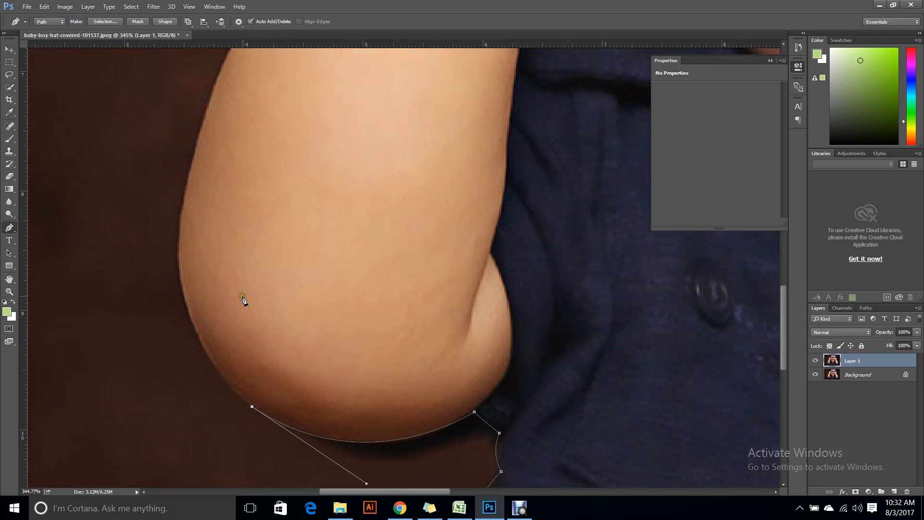
left_click_drag(181, 231, 186, 111)
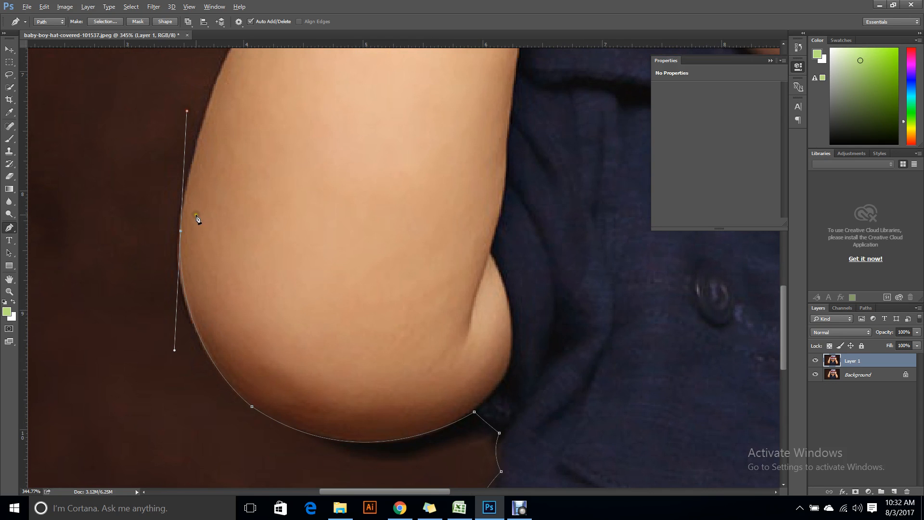
left_click(181, 231, "alt")
scroll(240, 245, "down", 3)
scroll(241, 247, "down", 2)
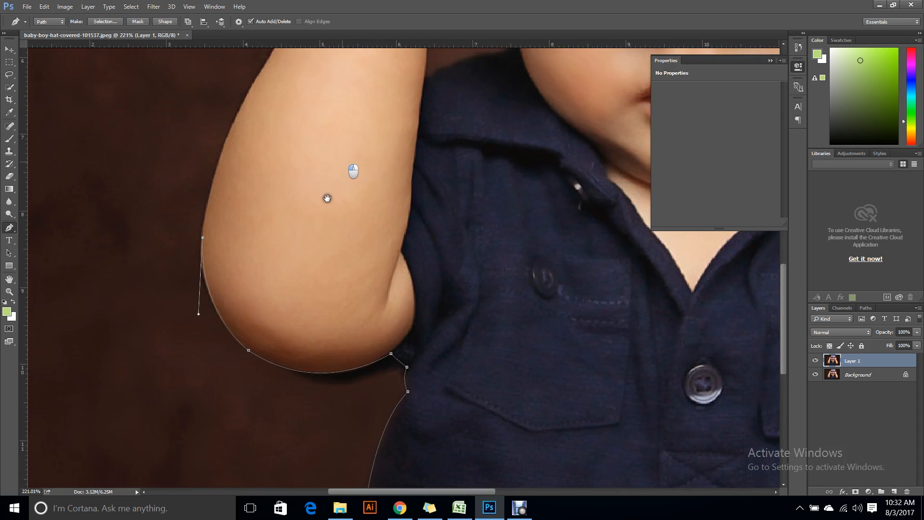
Trace the outer edge of the left forearm up to the wrist crease, ending in a corner anchor
scroll(291, 312, "up", 4)
left_click_drag(206, 219, 263, 119)
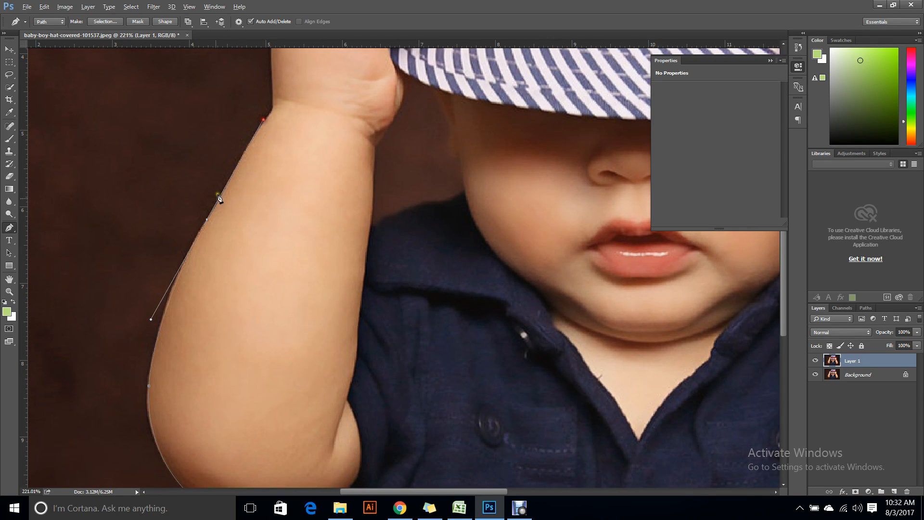
scroll(226, 183, "up", 1)
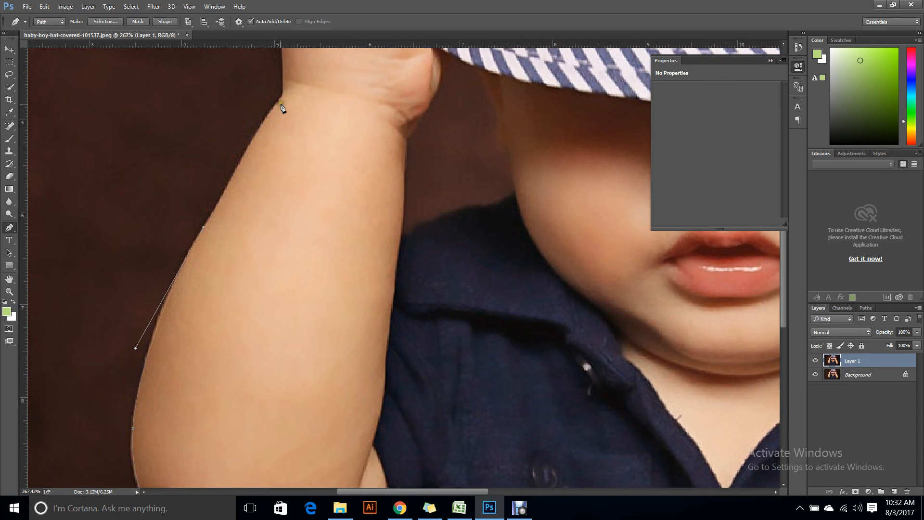
left_click_drag(282, 96, 360, 221)
left_click(282, 97, "alt")
scroll(284, 97, "down", 2)
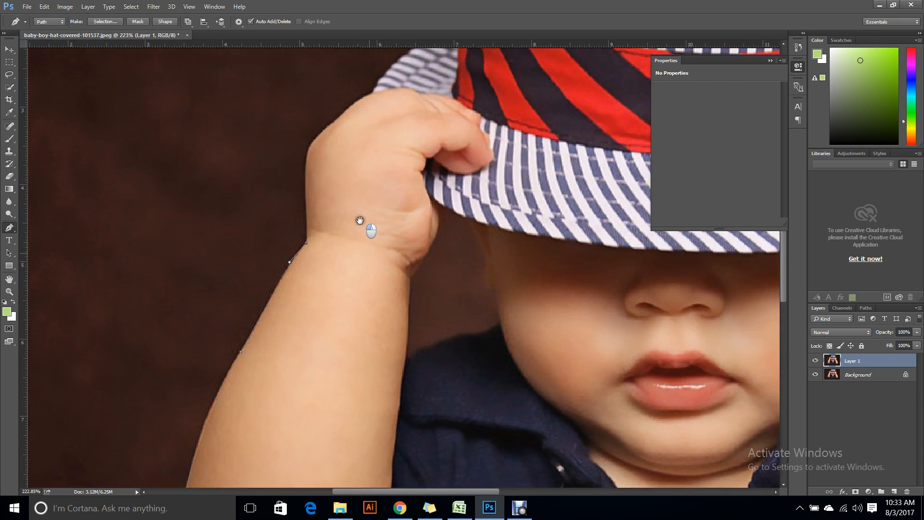
Extend the path from the wrist crease up the outer side of the hand with a corner anchor
scroll(315, 234, "up", 3)
scroll(316, 233, "up", 2)
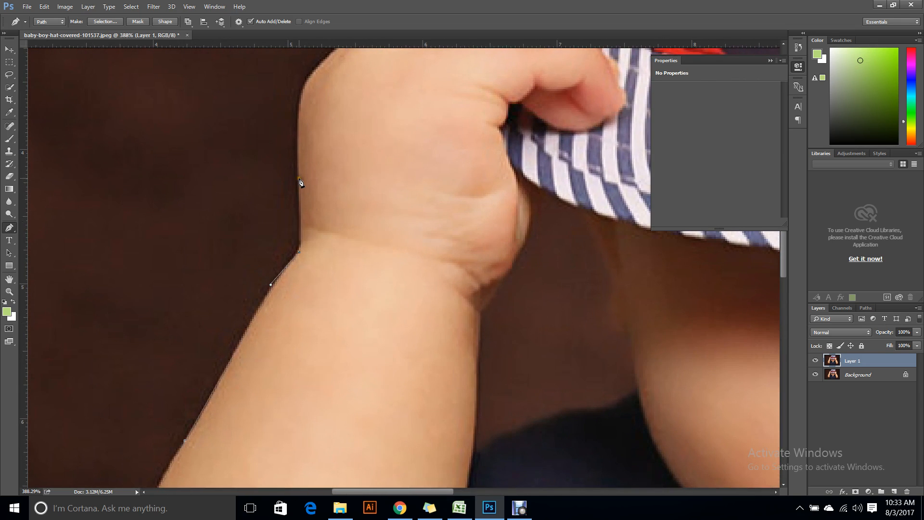
left_click_drag(297, 155, 297, 155)
left_click(300, 179, "alt")
left_click(344, 298)
scroll(285, 260, "up", 3)
scroll(285, 260, "right", 3)
Curve the path around the hand's upper corner and over its back to the point where it meets the hat brim
left_click_drag(233, 162, 279, 126)
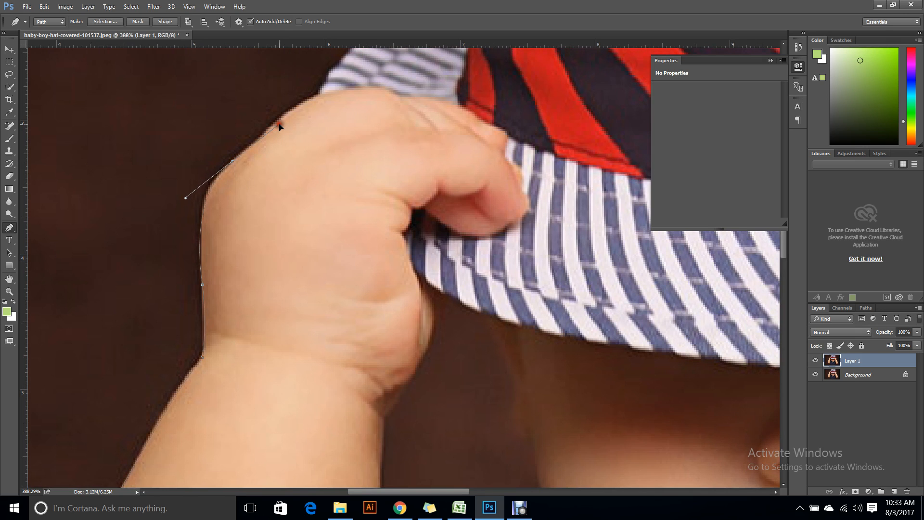
scroll(199, 189, "up", 3)
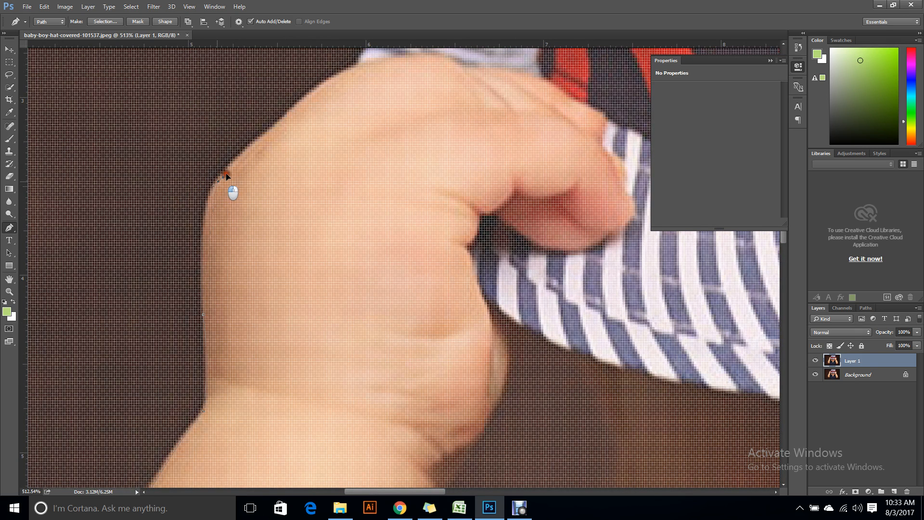
left_click_drag(226, 177, 240, 162)
left_click(219, 180, "alt")
left_click_drag(323, 180, 237, 279)
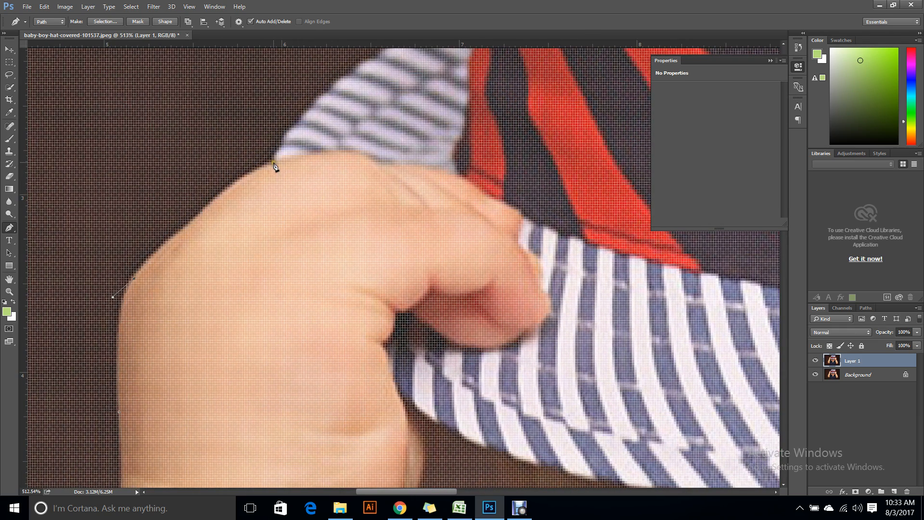
left_click_drag(275, 164, 325, 144)
scroll(322, 185, "down", 1)
Trace the hat brim's outer edge from the hand up to the red striped band, finishing with a corner anchor
left_click_drag(399, 159, 282, 323)
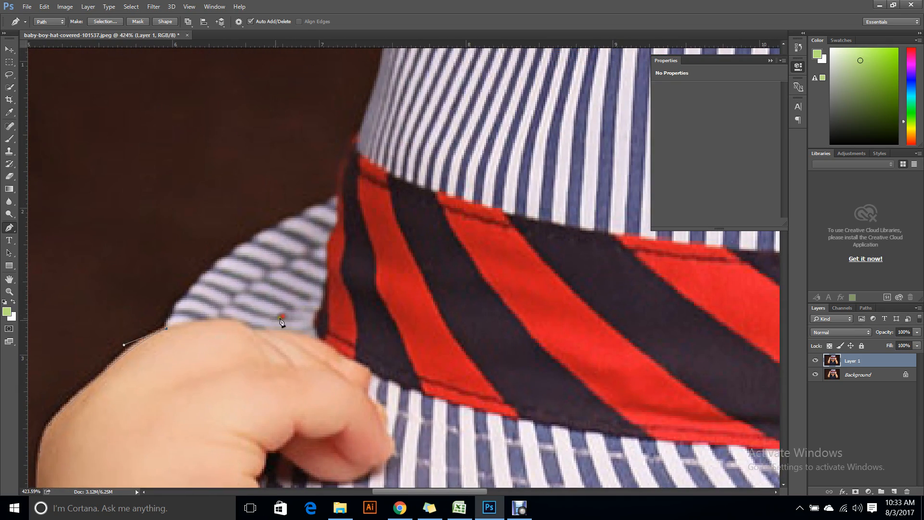
scroll(206, 333, "up", 1)
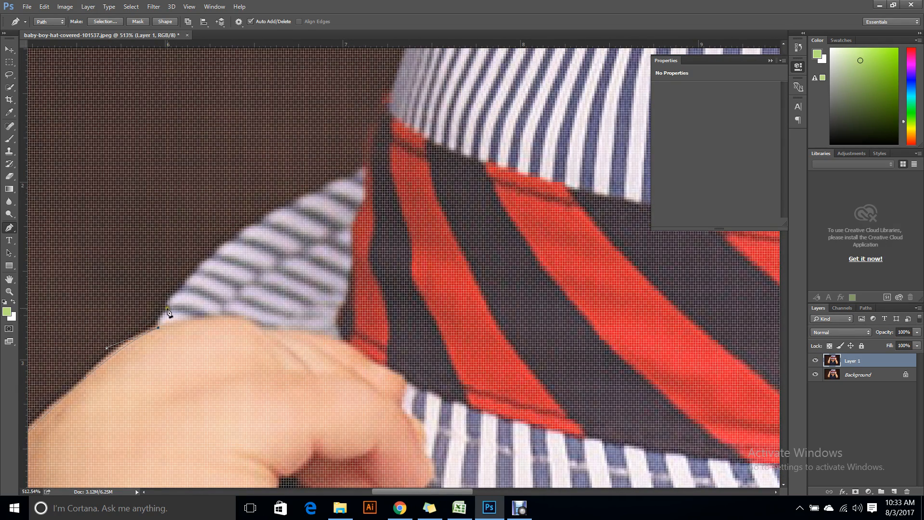
left_click_drag(168, 308, 224, 258)
left_click(182, 287, "alt")
left_click(199, 271, "alt")
left_click(213, 259, "alt")
left_click_drag(366, 167, 489, 116)
left_click(366, 168, "alt")
Curve the path up the left edge of the hat's striped band to the base of the crown and remove the outgoing handle
scroll(374, 189, "down", 5)
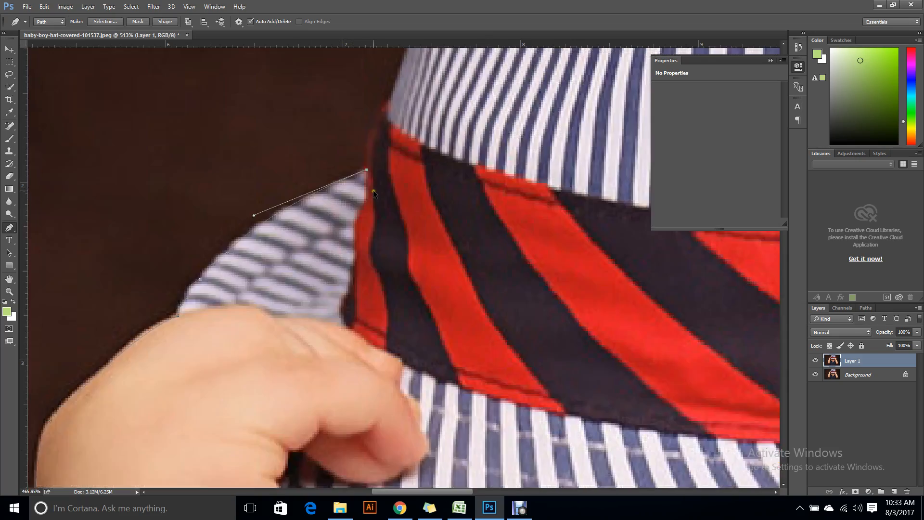
scroll(296, 288, "up", 4)
scroll(296, 287, "up", 3)
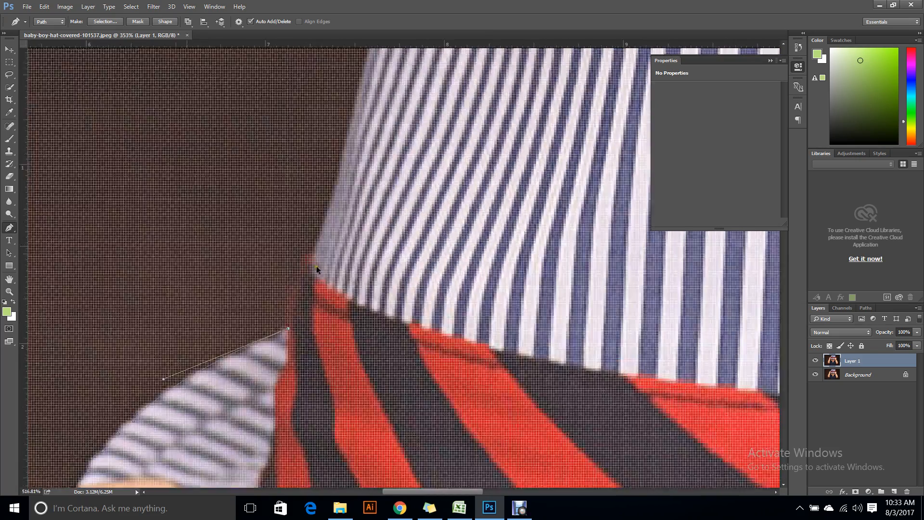
left_click_drag(315, 247, 344, 229)
left_click(315, 247, "alt")
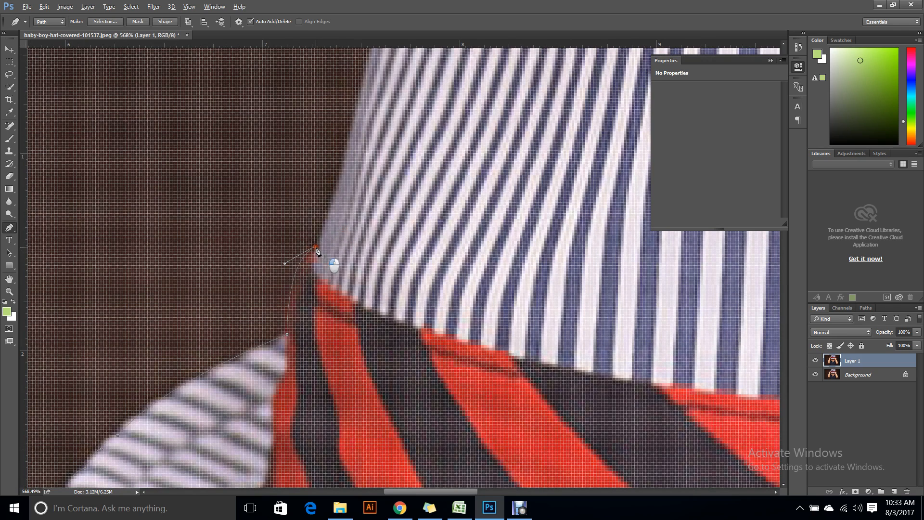
Run the path up the crown's left edge to the image's top border and straight across to the crown's right corner
scroll(380, 297, "down", 4)
left_click_drag(391, 296, 375, 338)
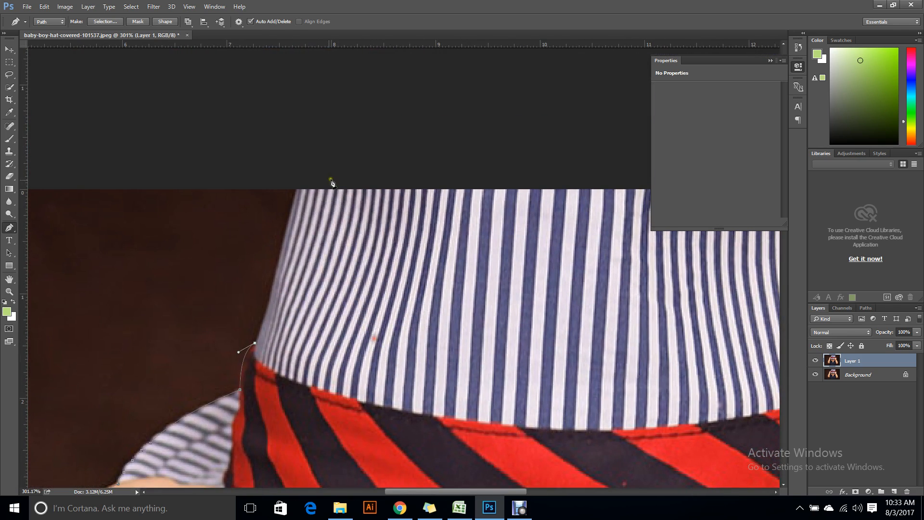
left_click(298, 191)
left_click_drag(522, 282, 138, 292)
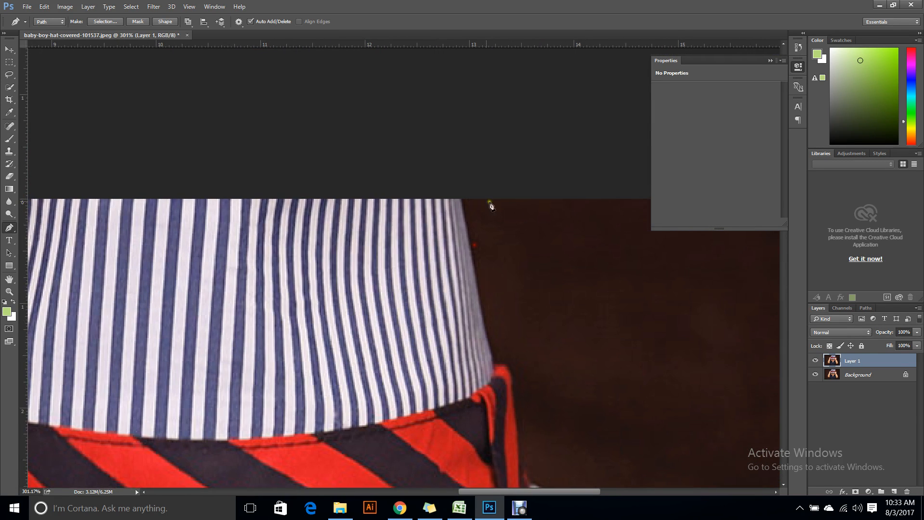
left_click(462, 199)
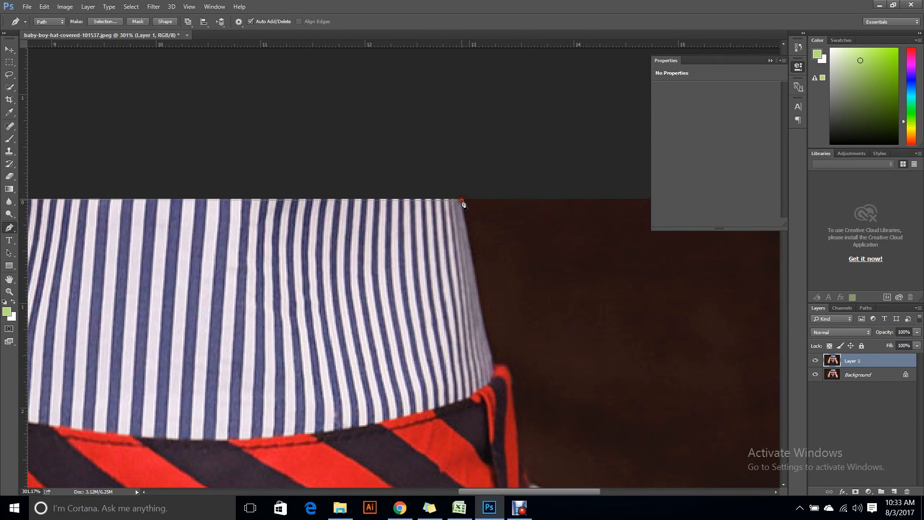
Run the path down the crown's right edge and around the red band loop to the top of the hat brim
left_click(496, 369)
scroll(471, 238, "up", 2)
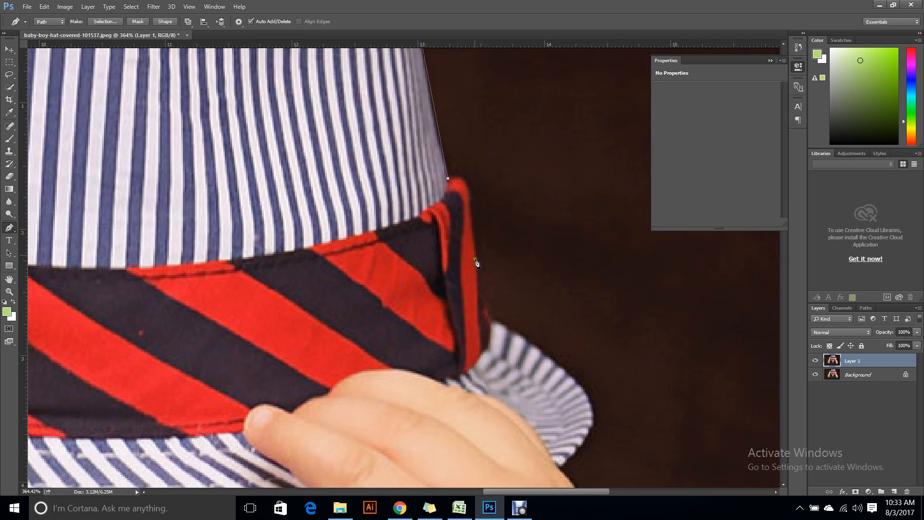
left_click_drag(471, 207, 473, 246)
left_click(472, 207, "alt")
left_click_drag(490, 320, 495, 327)
Curve the path around the right side of the striped brim to where it meets the hand, using corner anchors
left_click_drag(566, 358, 486, 164)
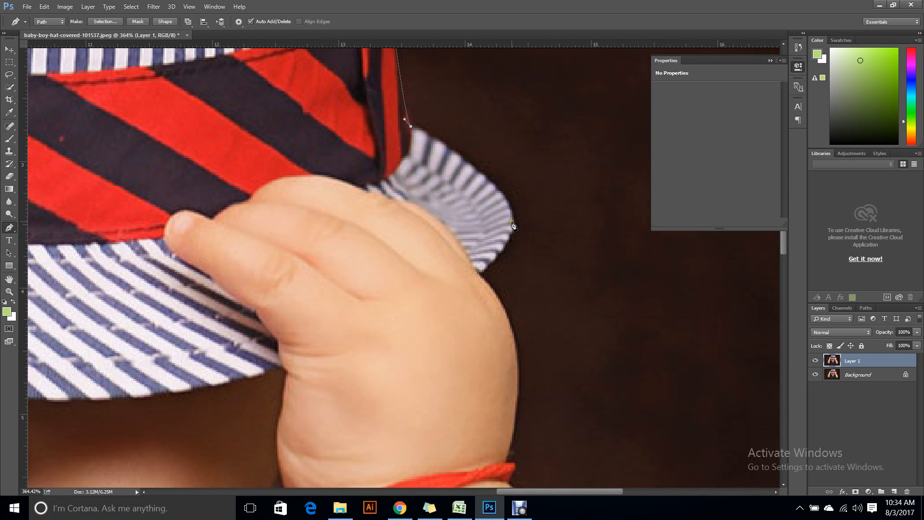
left_click_drag(513, 220, 523, 267)
left_click(515, 220, "alt")
left_click_drag(479, 275, 453, 285)
key("ctrl+z")
left_click(478, 276, "alt")
Curve the path down the back of the right-hand hand to the red wristband and follow the band's tip with corner anchors
left_click_drag(536, 315, 450, 180)
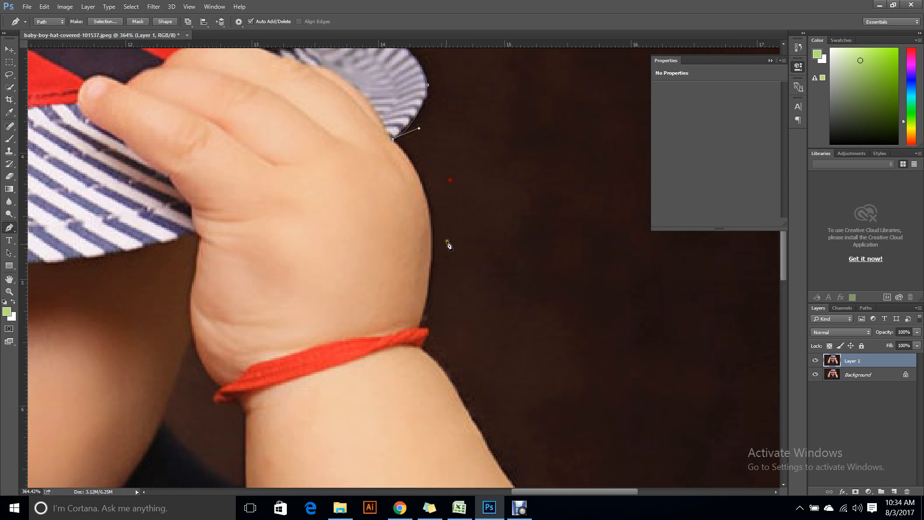
left_click_drag(419, 330, 381, 461)
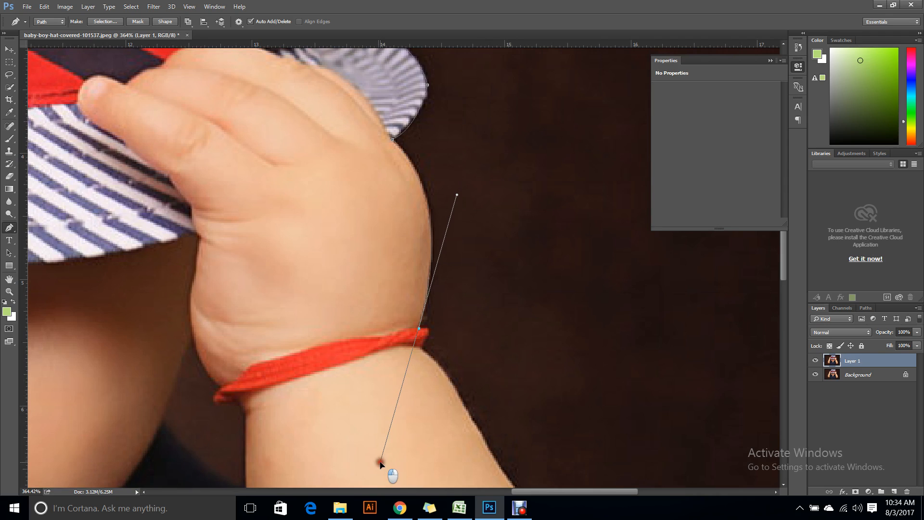
left_click(420, 329, "alt")
scroll(440, 348, "up", 3)
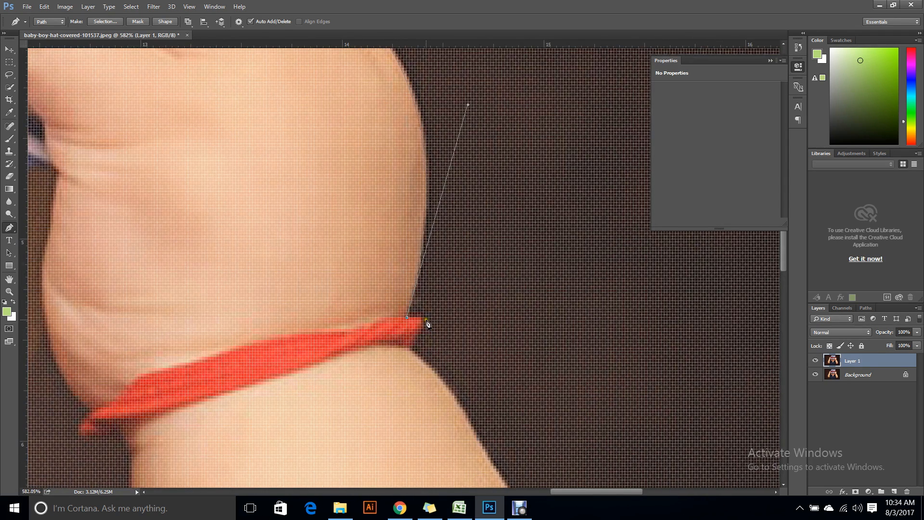
left_click(425, 318)
left_click(409, 348)
Trace the outer edge of the forearm with smooth anchors from below the red wristband down toward the elbow
left_click_drag(505, 385, 388, 177)
left_click(378, 262)
left_click(406, 328)
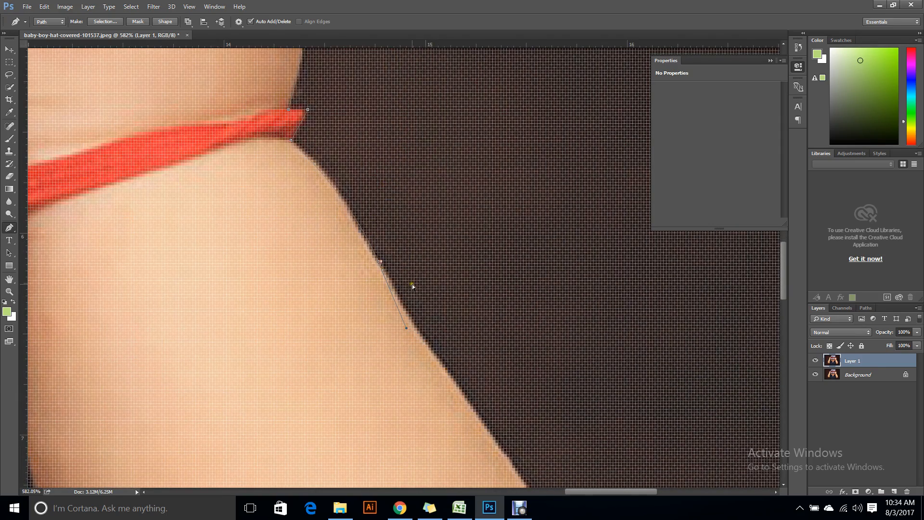
scroll(383, 266, "down", 1)
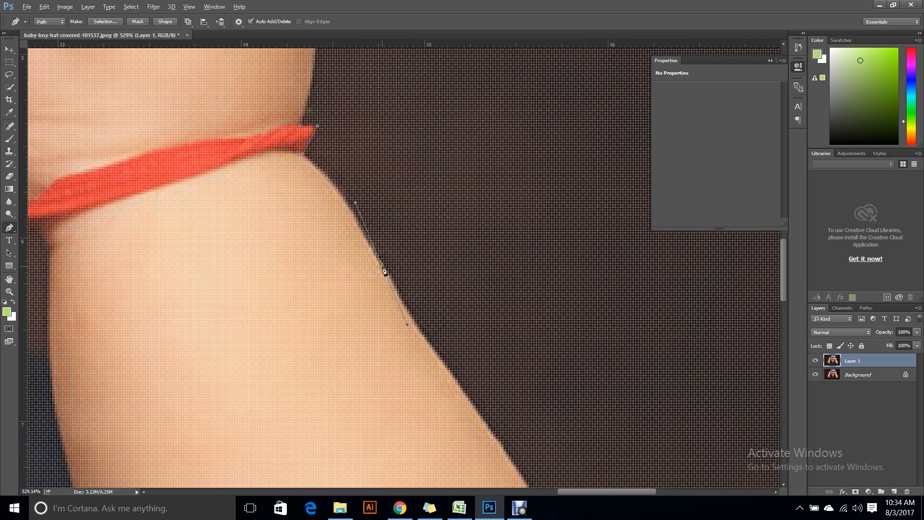
scroll(405, 293, "down", 5)
scroll(406, 292, "up", 4)
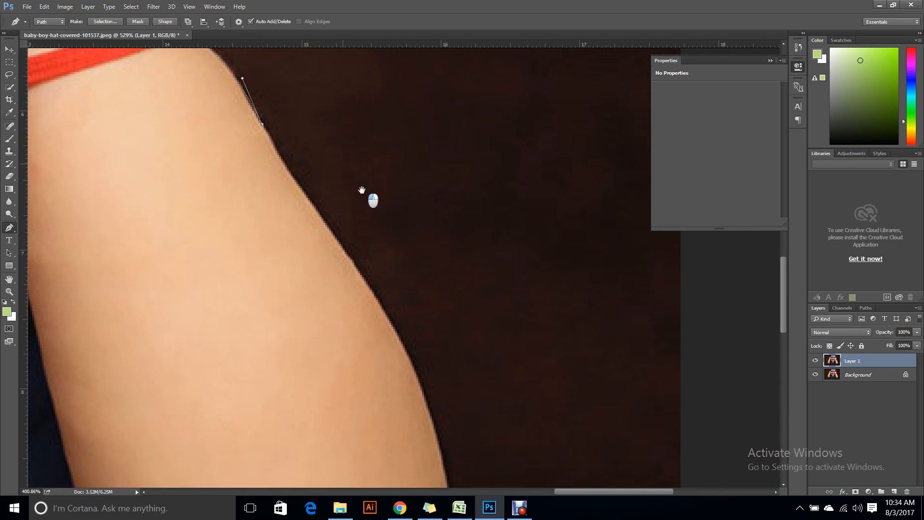
left_click_drag(337, 240, 358, 258)
left_click_drag(447, 305, 473, 191)
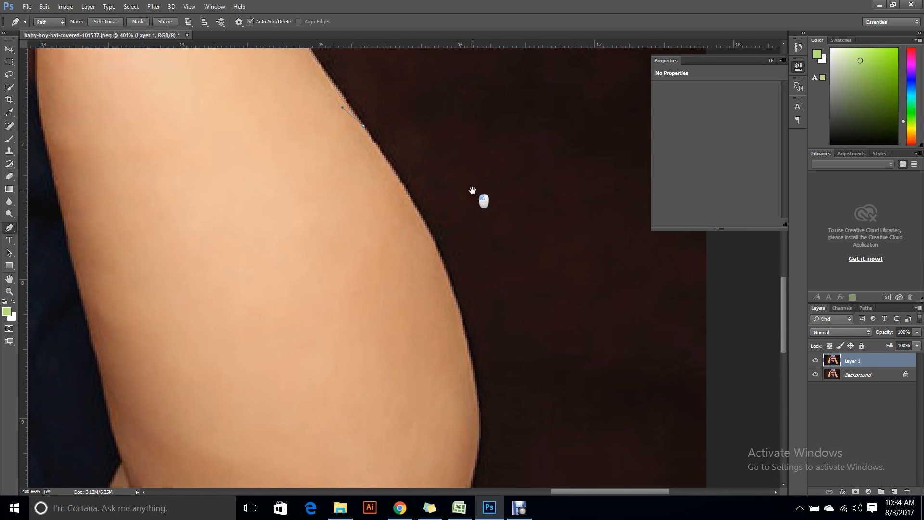
left_click_drag(454, 292, 464, 335)
Curve the path around the elbow to its underside, removing the outgoing handles at the turning anchors
left_click_drag(527, 334, 580, 219)
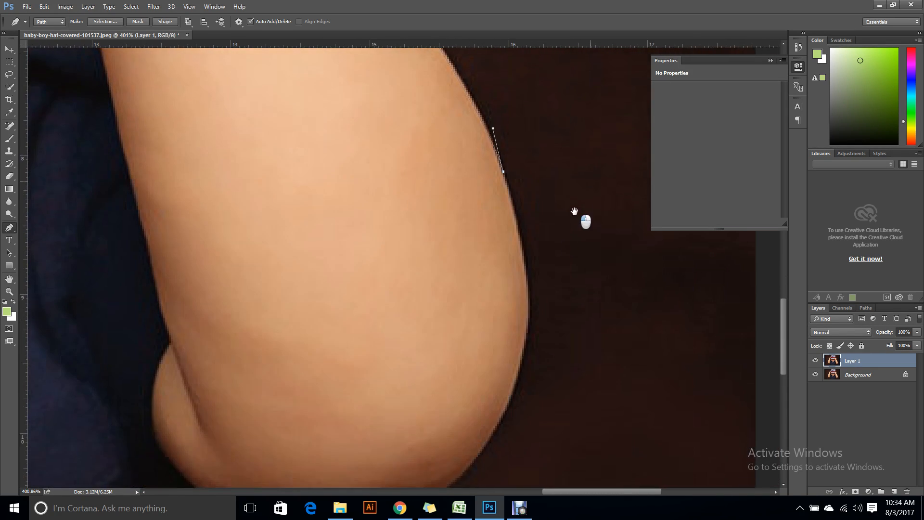
left_click_drag(510, 394, 470, 482)
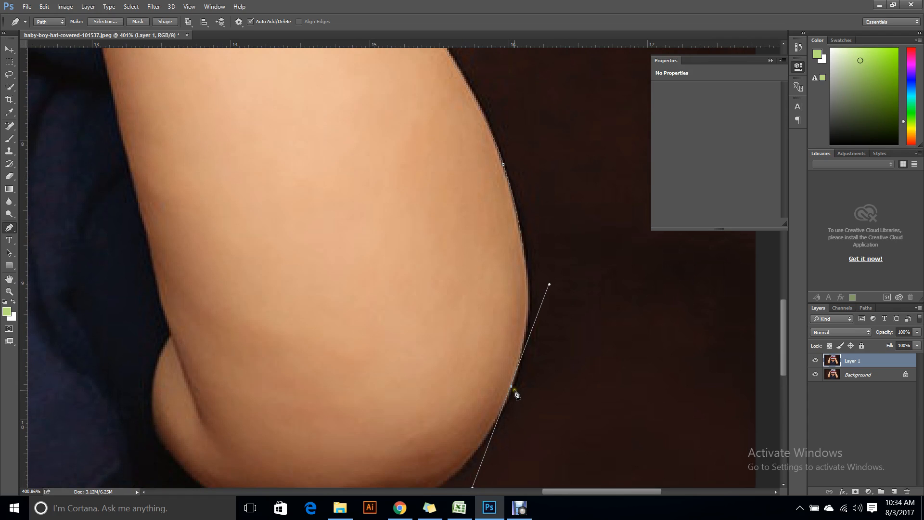
left_click_drag(530, 388, 534, 270)
left_click(522, 267, "alt")
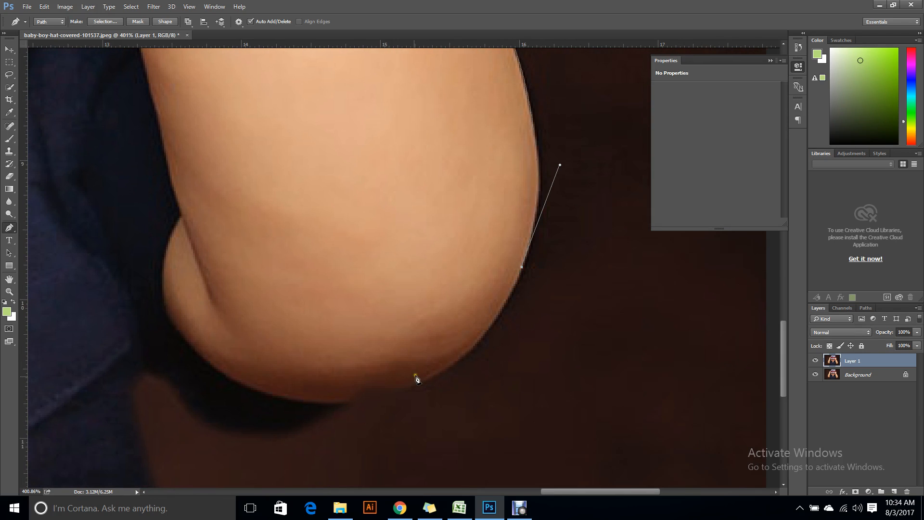
left_click_drag(406, 390, 311, 432)
left_click(406, 391, "alt")
left_click_drag(343, 402, 318, 404)
Continue the path around the dark shadow under the elbow to the side edge of the navy shirt
scroll(386, 397, "down", 3)
left_click_drag(372, 367, 370, 283)
scroll(293, 319, "up", 2)
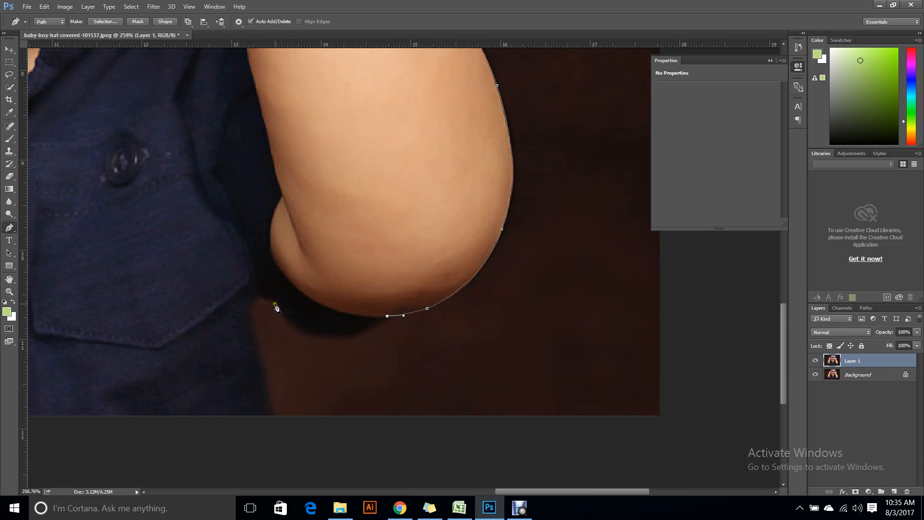
left_click_drag(275, 304, 240, 243)
left_click(276, 305)
left_click_drag(252, 315, 255, 341)
left_click(252, 315)
Run the path down the shirt's side to the image's bottom border and straight across to close it at the opposite shirt corner
left_click_drag(344, 353, 409, 212)
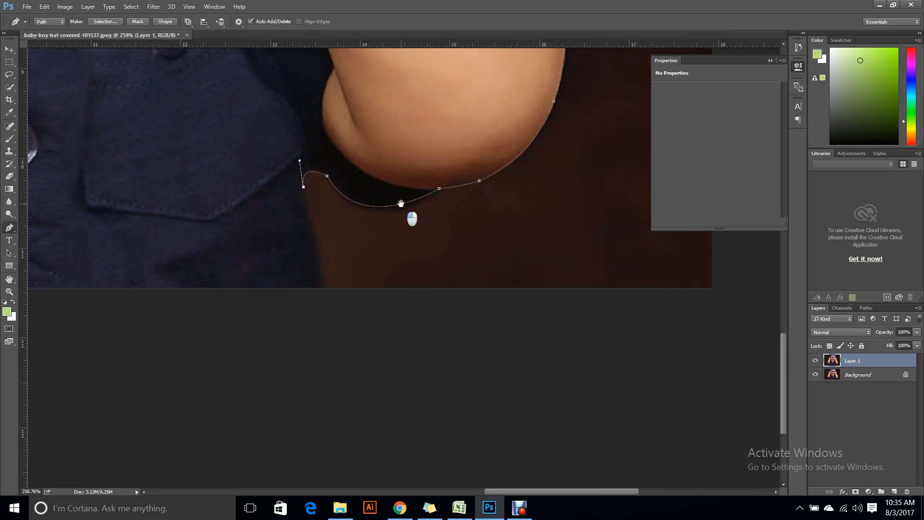
left_click(327, 288)
scroll(314, 318, "down", 2)
left_click_drag(202, 318, 573, 324)
left_click(115, 299)
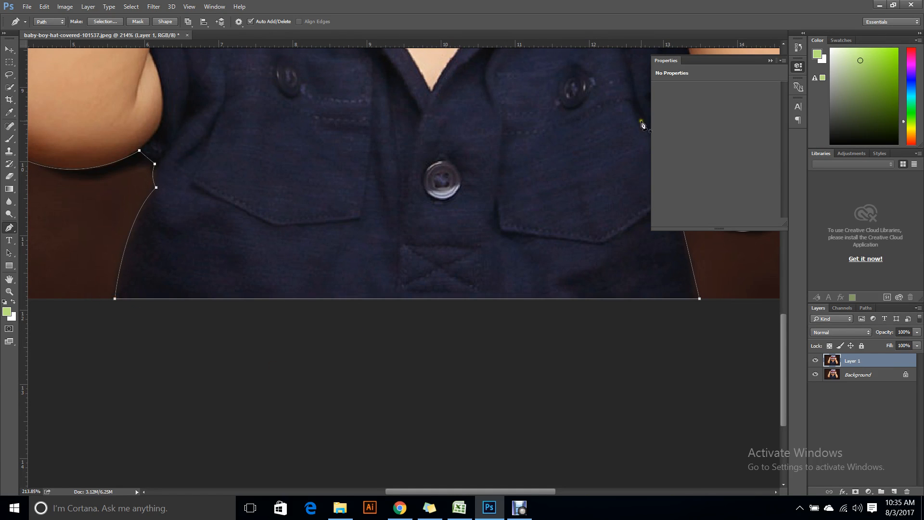
scroll(410, 168, "down", 4)
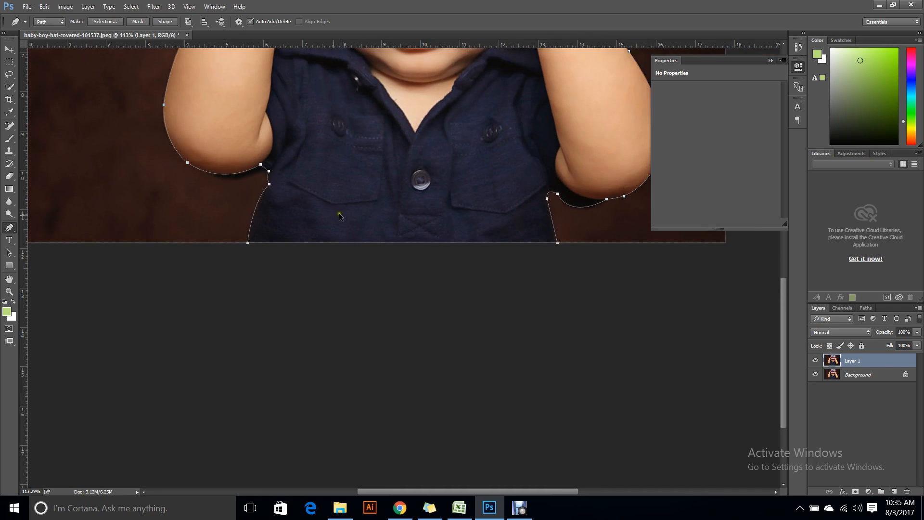
scroll(250, 249, "up", 4)
scroll(283, 253, "down", 6)
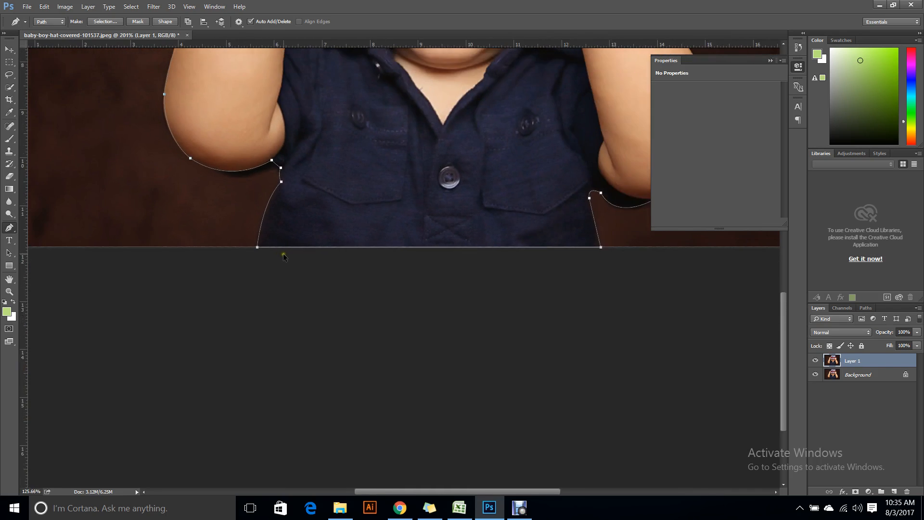
Convert the closed outline path into a new anti-aliased selection with a feather radius of 0 pixels
right_click(411, 198)
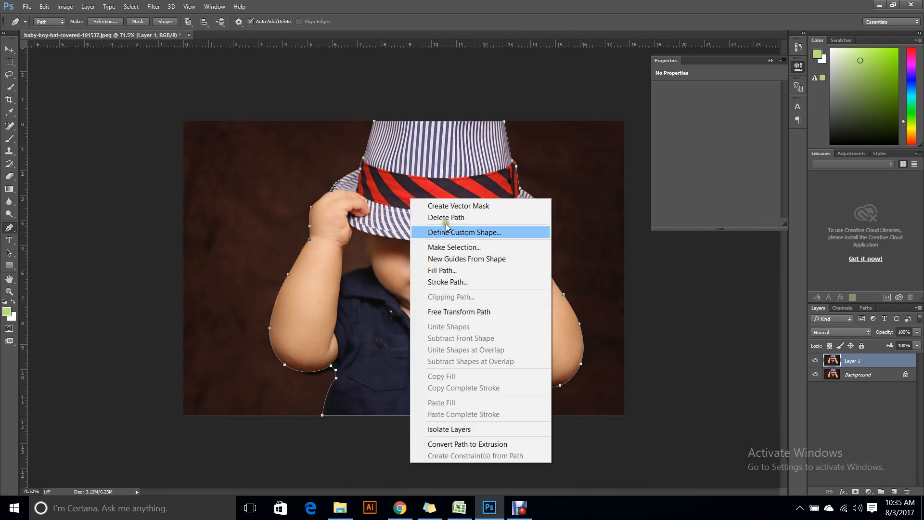
left_click(453, 247)
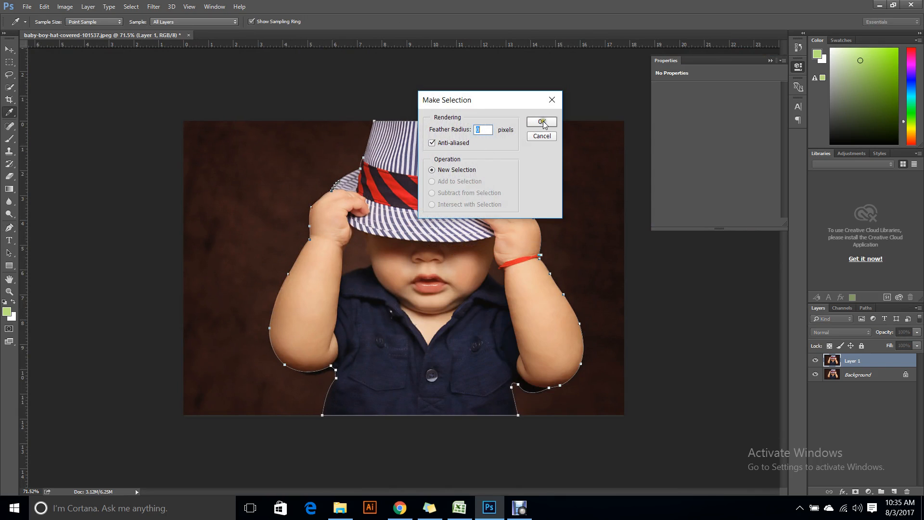
left_click(542, 123)
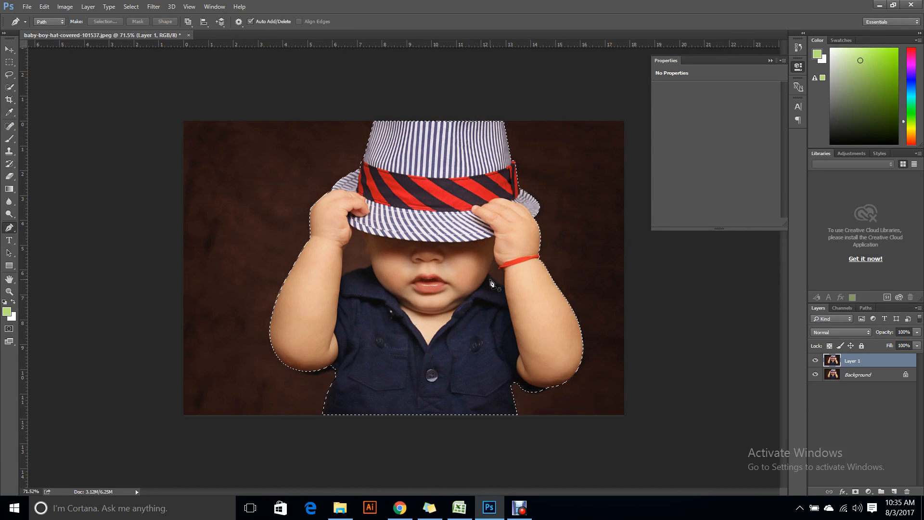
Copy the selected child to a new layer and hide Layer 1 and the Background layer
key("ctrl+j")
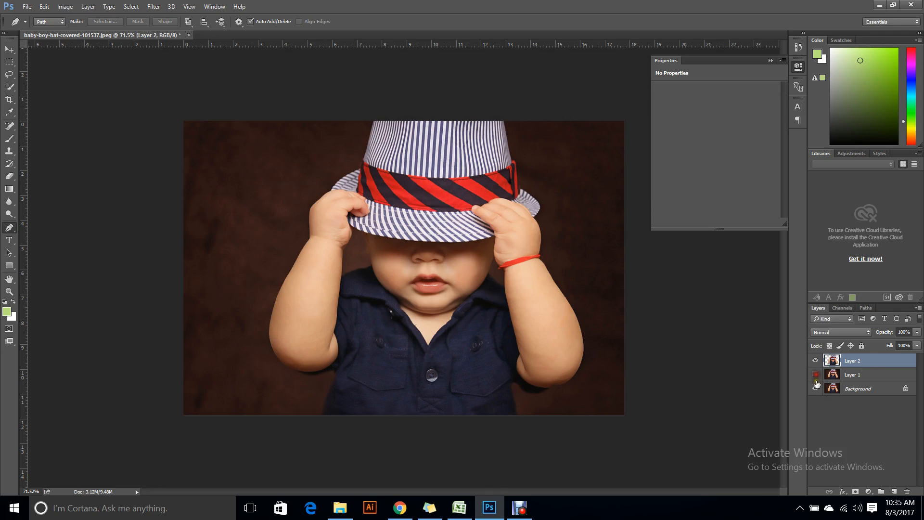
left_click(816, 388)
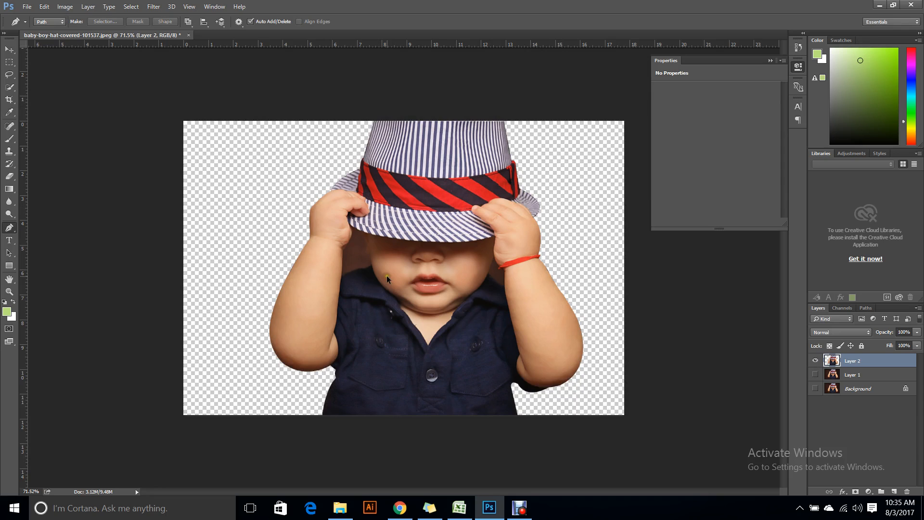
Start a path in the gap between the left arm and face, tracing the shirt shoulder from the arm to the cheek
scroll(386, 275, "up", 3)
scroll(387, 252, "up", 4)
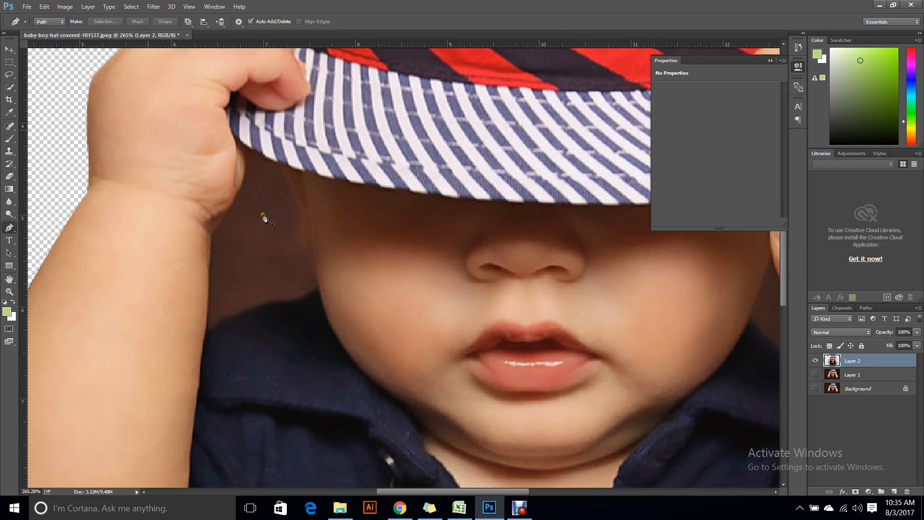
scroll(330, 215, "up", 1)
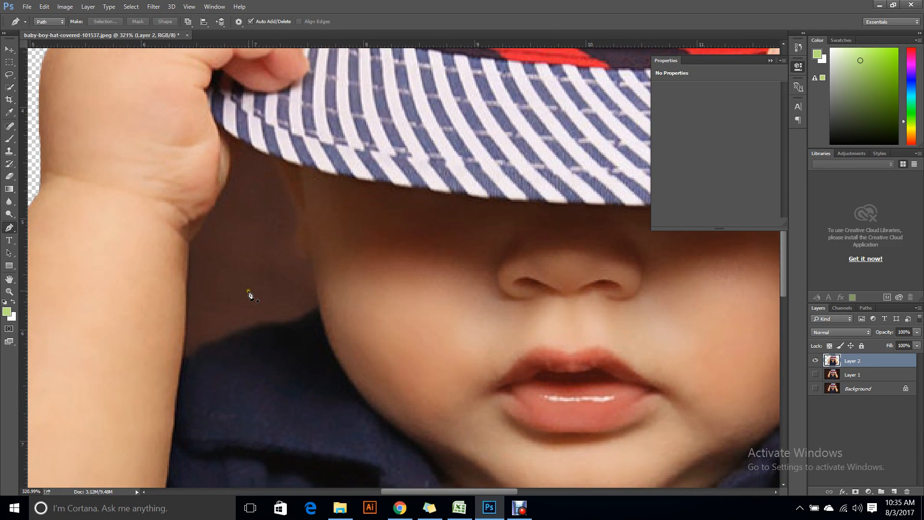
scroll(242, 226, "up", 1)
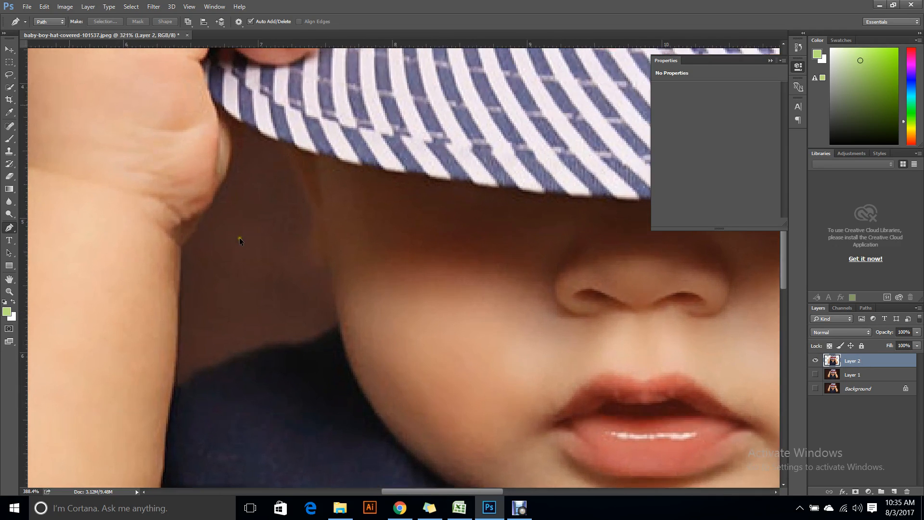
left_click(176, 394)
left_click_drag(309, 347, 367, 361)
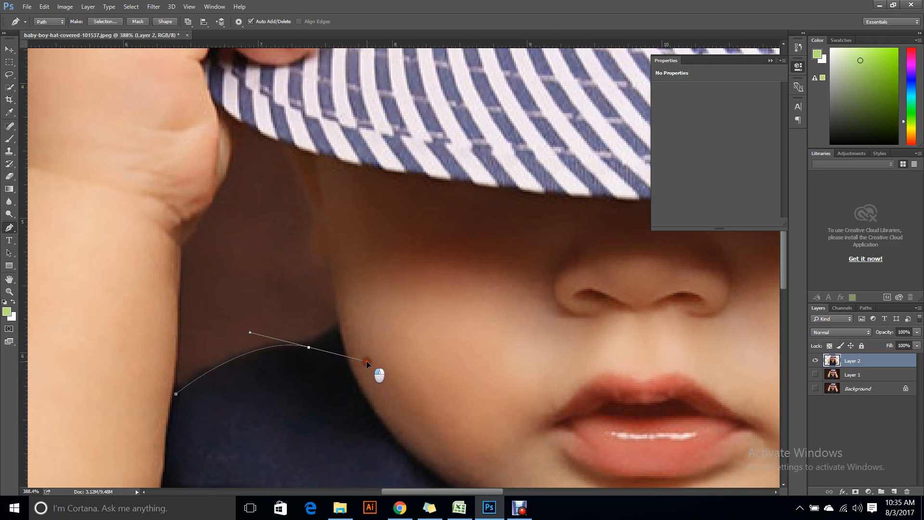
left_click(309, 347, "alt")
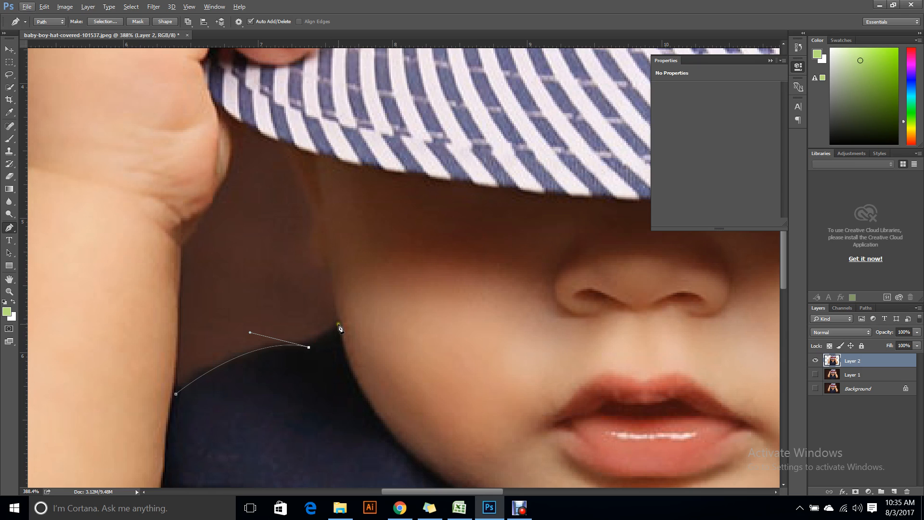
left_click_drag(338, 325, 341, 312)
scroll(349, 298, "up", 3)
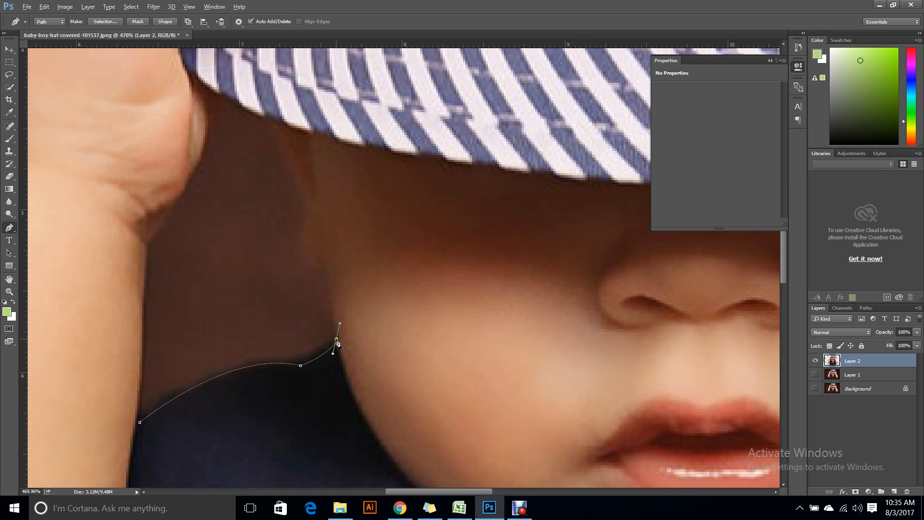
left_click(336, 339, "alt")
Trace the edge of the cheek and ear upward to the underside of the hat brim with corner anchors
left_click_drag(328, 265, 280, 176)
left_click(328, 267, "alt")
left_click(302, 251, "alt")
left_click(296, 190, "alt")
left_click_drag(268, 116, 230, 83)
Carry the path along the brim's lower edge to the point where it meets the hand, ending in a corner anchor
key("ctrl+z")
left_click(226, 94)
left_click_drag(226, 93, 185, 50)
left_click(193, 72, "alt")
Follow the inner edge of the hand and wrist downward and close the path at its starting anchor on the arm
left_click_drag(187, 185, 152, 236)
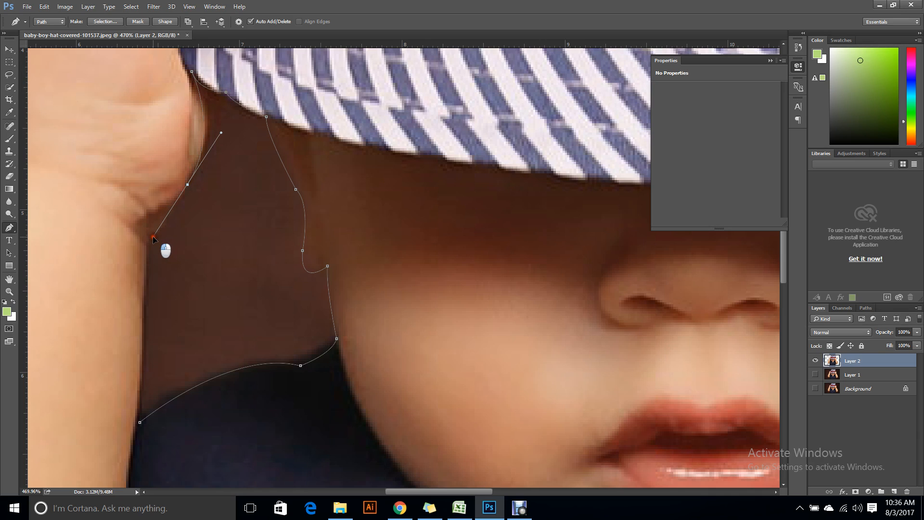
left_click(188, 184, "alt")
left_click_drag(146, 244, 139, 247)
scroll(178, 270, "down", 1)
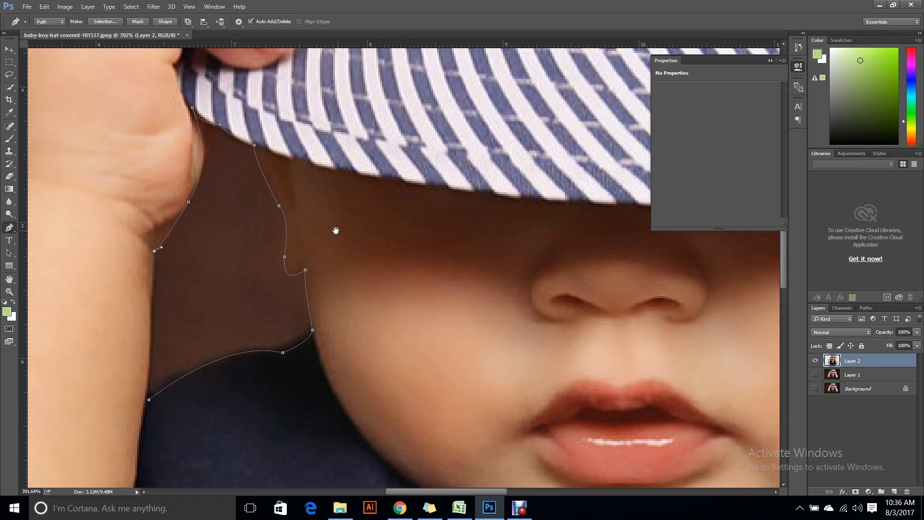
left_click_drag(378, 213, 453, 138)
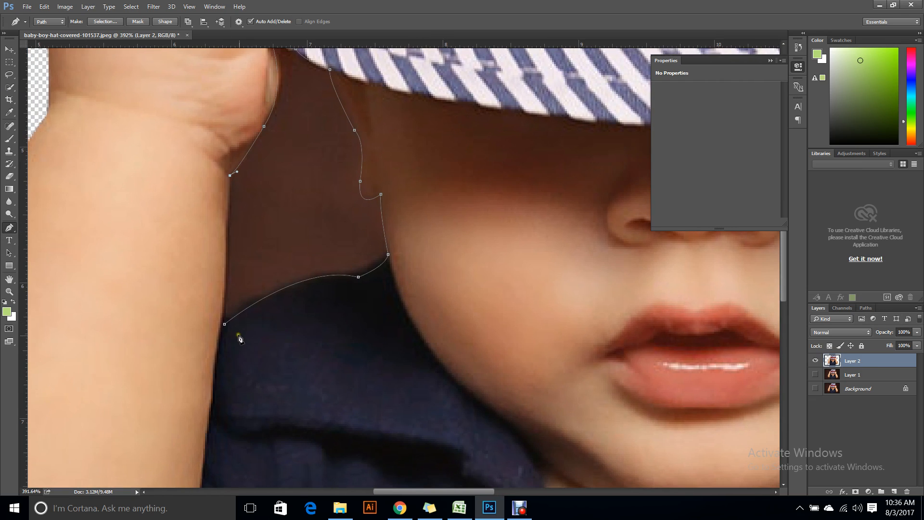
left_click(225, 326)
Convert the gap path into a selection with 0-pixel feather and delete the brown background inside it from the cutout layer
scroll(284, 328, "down", 5)
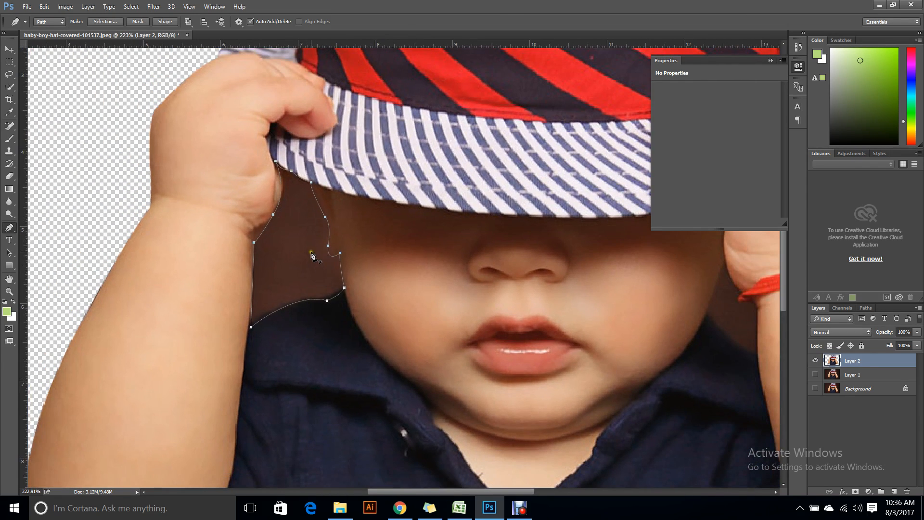
right_click(311, 254)
left_click(370, 282)
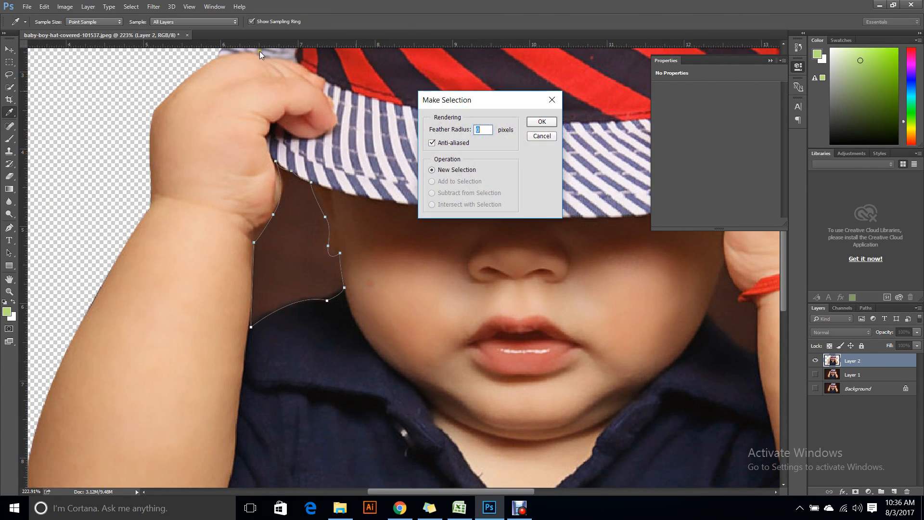
left_click(540, 123)
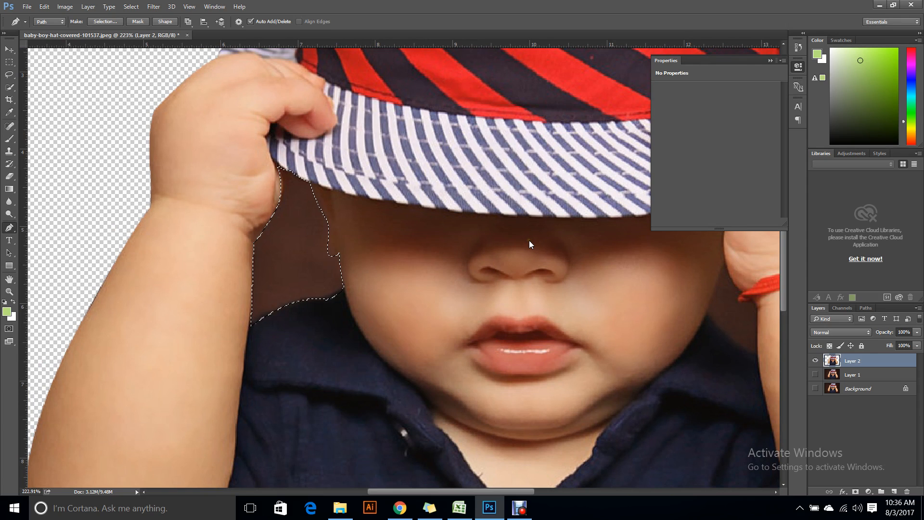
key("Delete")
scroll(303, 306, "down", 1)
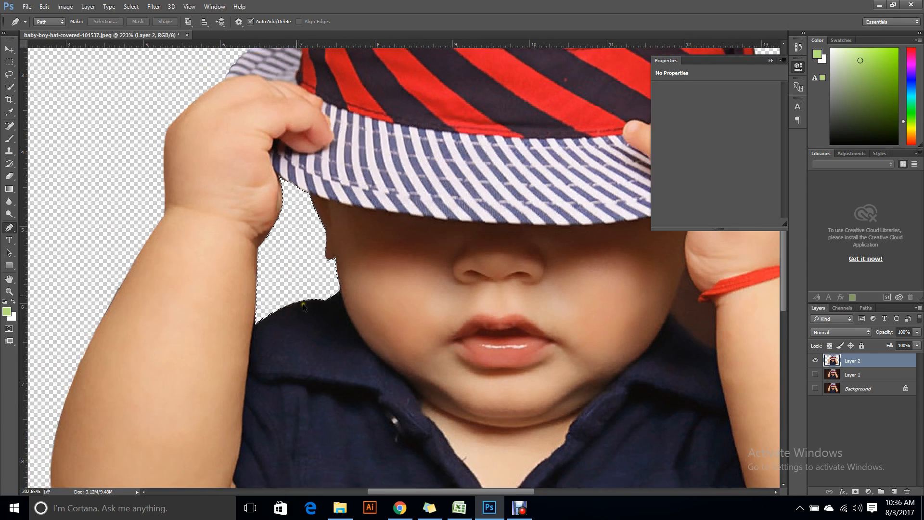
Start a Pen path around the gap beside the braceleted wrist, placing anchors at the wrist, cheek and collar junction, inner arm and bracelet
scroll(303, 306, "down", 3)
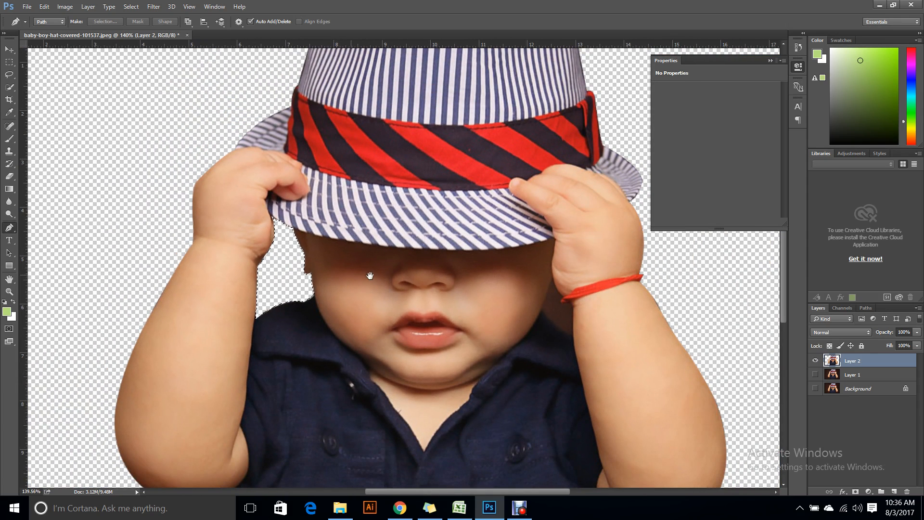
scroll(366, 277, "right", 3)
scroll(506, 326, "up", 1)
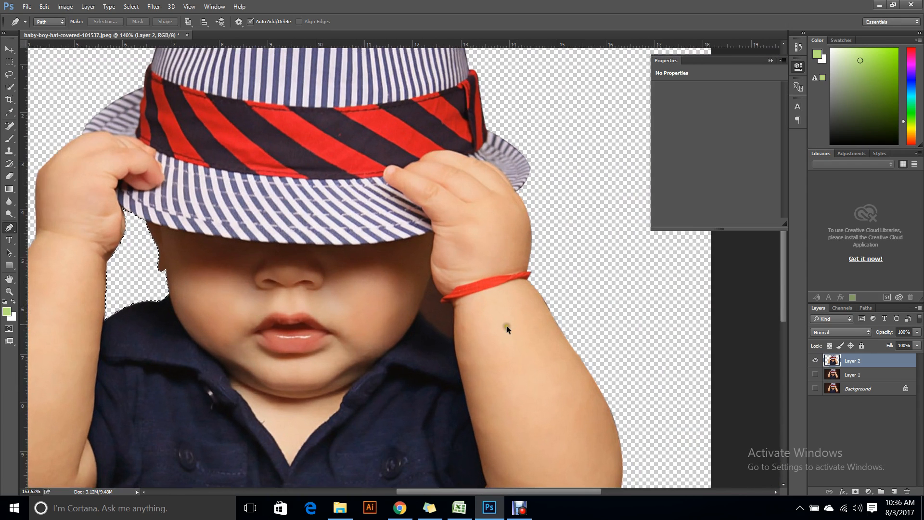
scroll(507, 326, "up", 8)
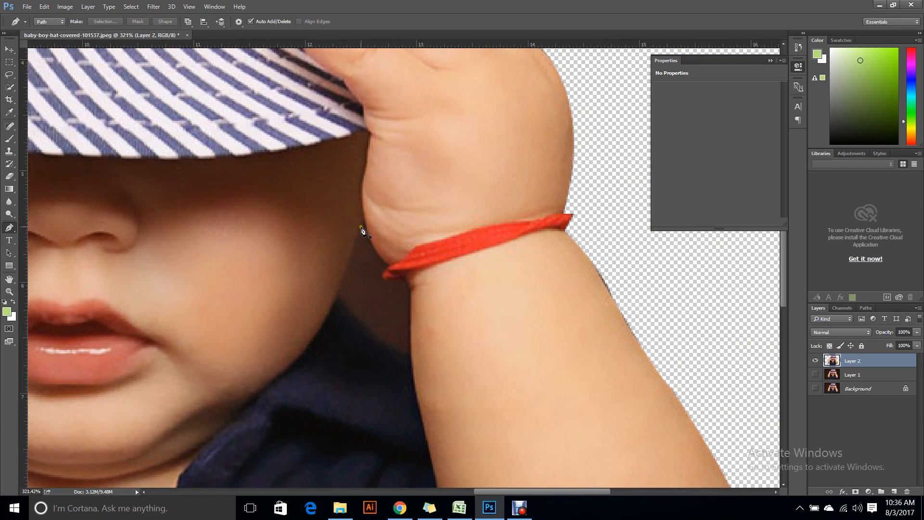
left_click(364, 220)
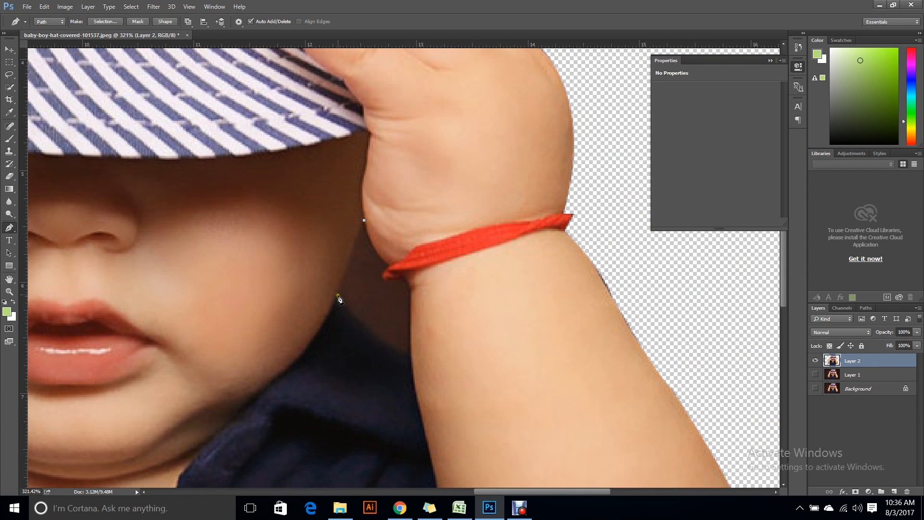
mouse_move(338, 294)
left_mouse_down()
mouse_move(345, 311)
mouse_move(341, 301)
left_mouse_up()
left_click_drag(412, 360, 446, 368)
left_click_drag(399, 278, 381, 272)
Trace the end of the red bracelet and the lower edge of the hand, then close the path at its starting anchor
scroll(403, 281, "up", 4)
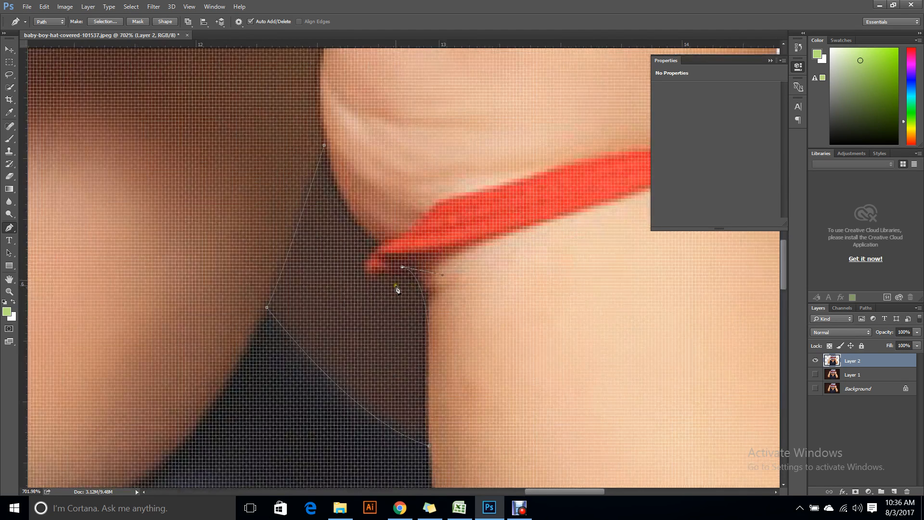
left_click_drag(365, 264, 368, 238)
left_click_drag(382, 247, 391, 243)
left_click(381, 248, "alt")
left_click_drag(324, 145, 324, 93)
Convert the closed gap path into a selection and delete the brown background inside it from the cutout layer
scroll(338, 236, "down", 2)
scroll(337, 236, "down", 3)
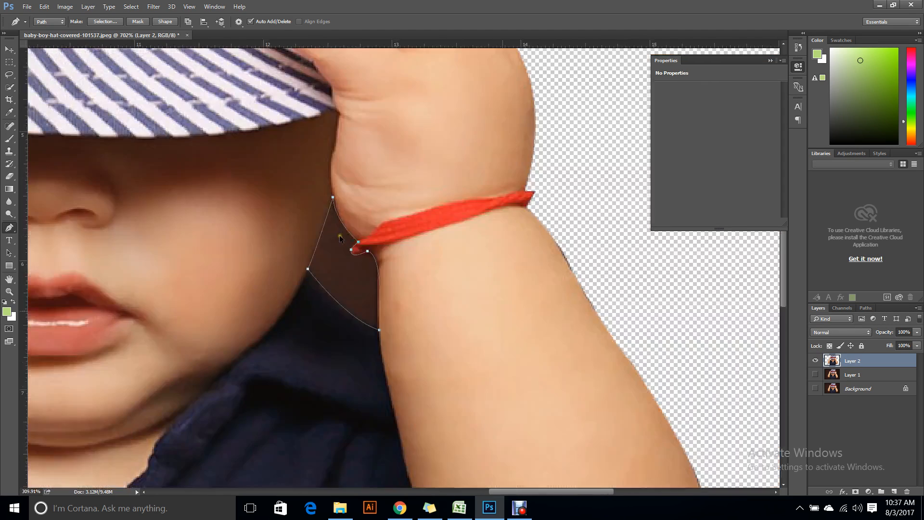
right_click(343, 233)
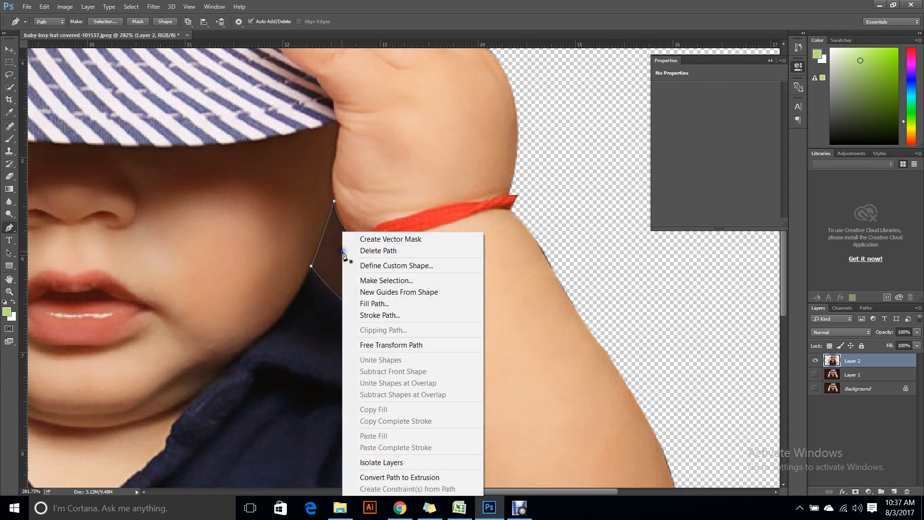
left_click(363, 280)
left_click(549, 123)
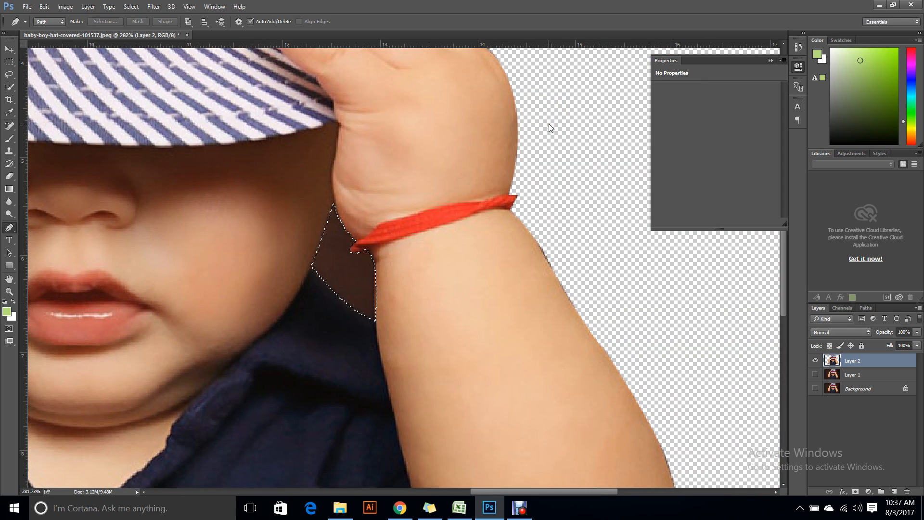
key("Delete")
scroll(520, 311, "down", 6)
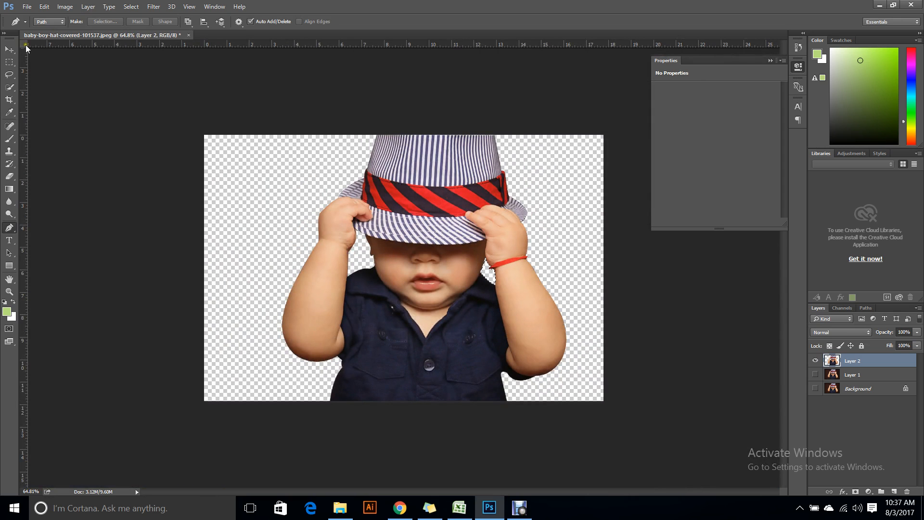
Create a new layer above the cutout and try to fill it with the green color 19e55c
left_click(9, 49)
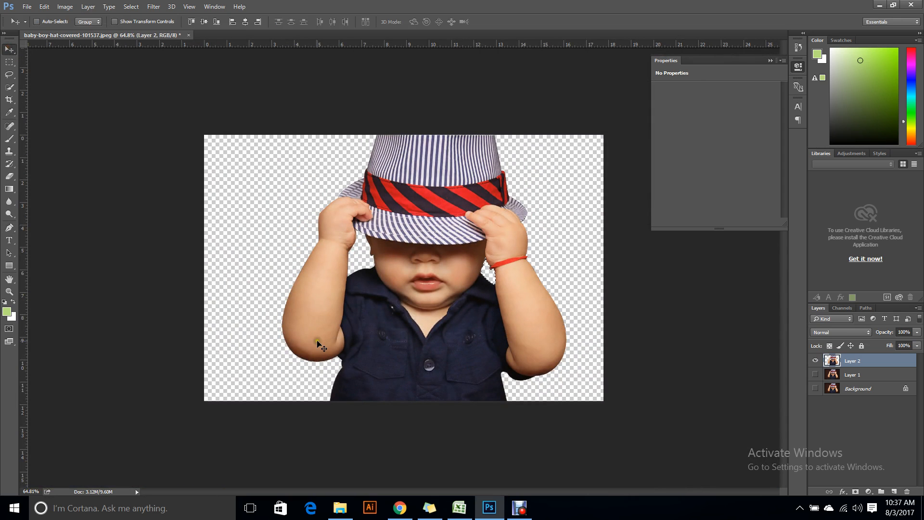
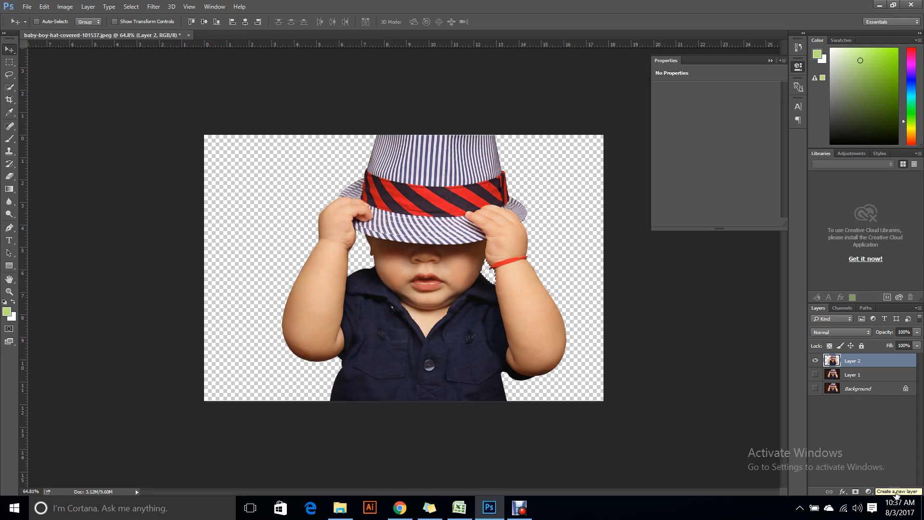
left_click(895, 492)
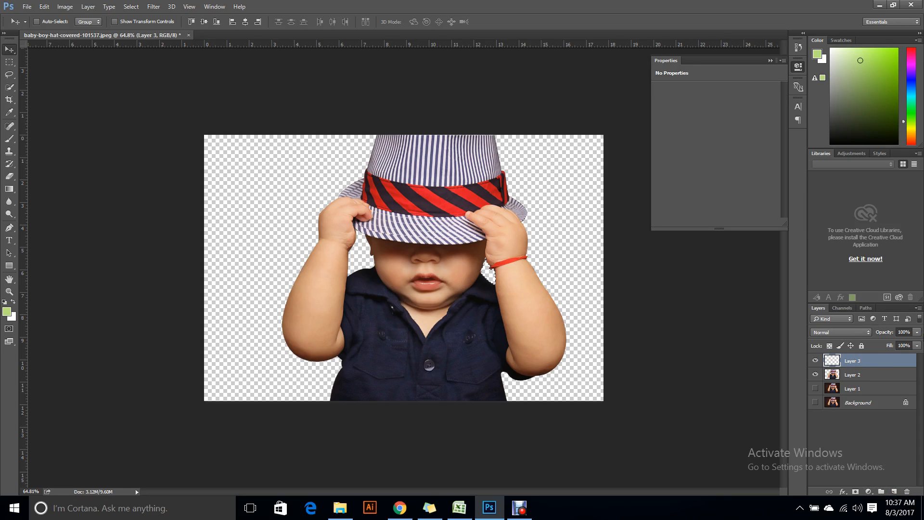
key("i")
key("shift+F5")
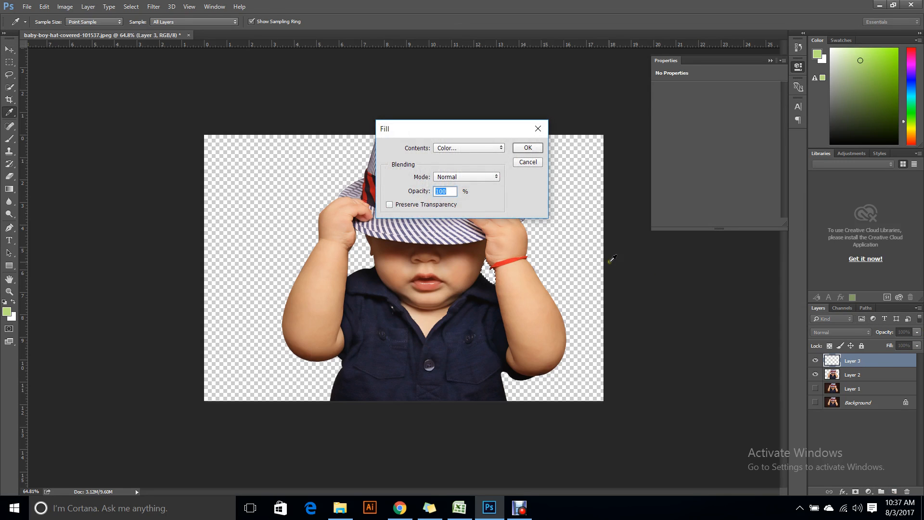
left_click_drag(496, 134, 538, 100)
left_click(539, 114)
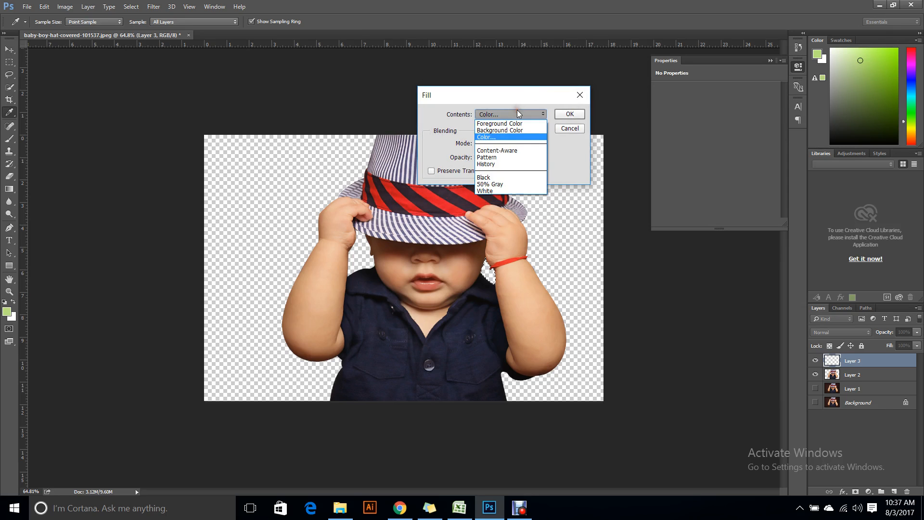
left_click(543, 119)
left_click(472, 206)
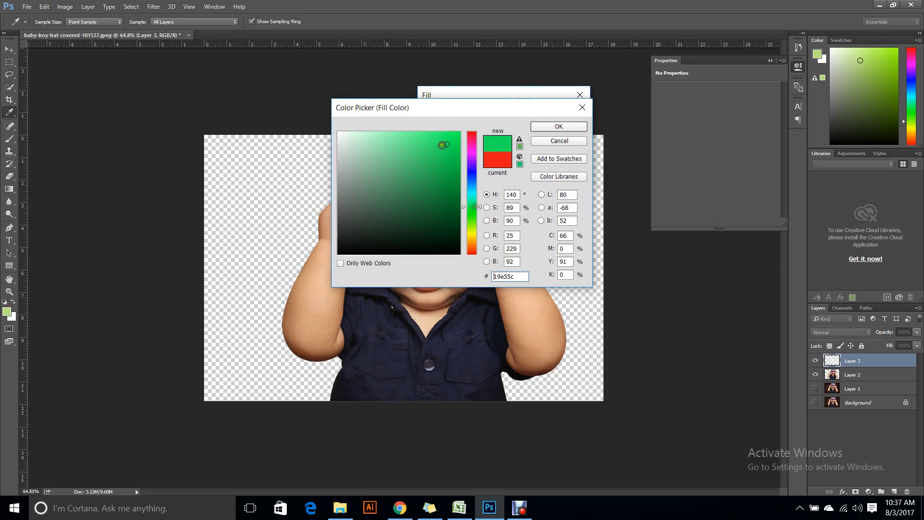
left_click(558, 127)
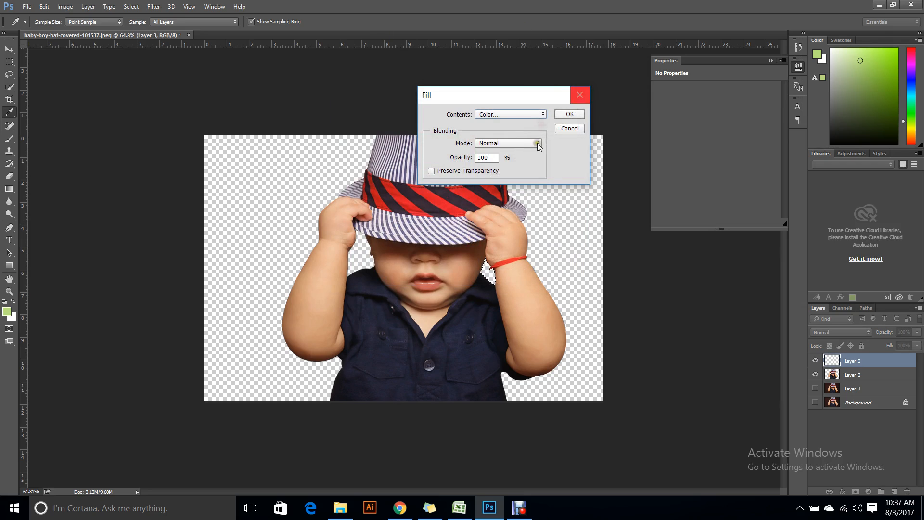
left_click(568, 113)
key("v")
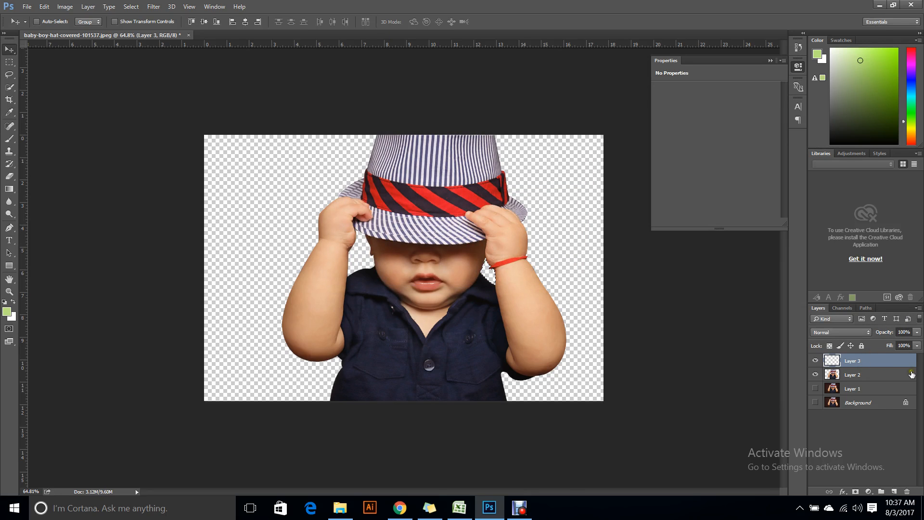
Hide Layer 2, try the color fill again on Layer 3, and undo it
left_click(861, 375)
left_click(860, 362)
left_click(815, 375)
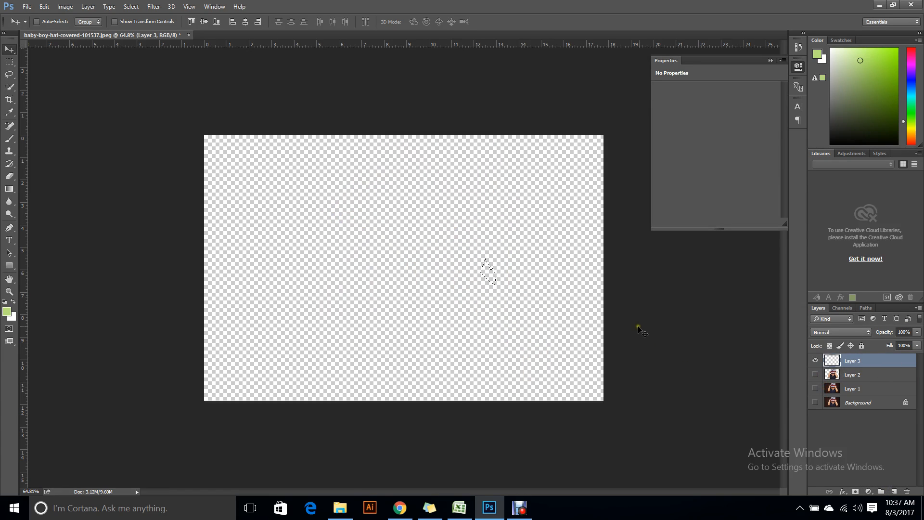
key("shift+F5")
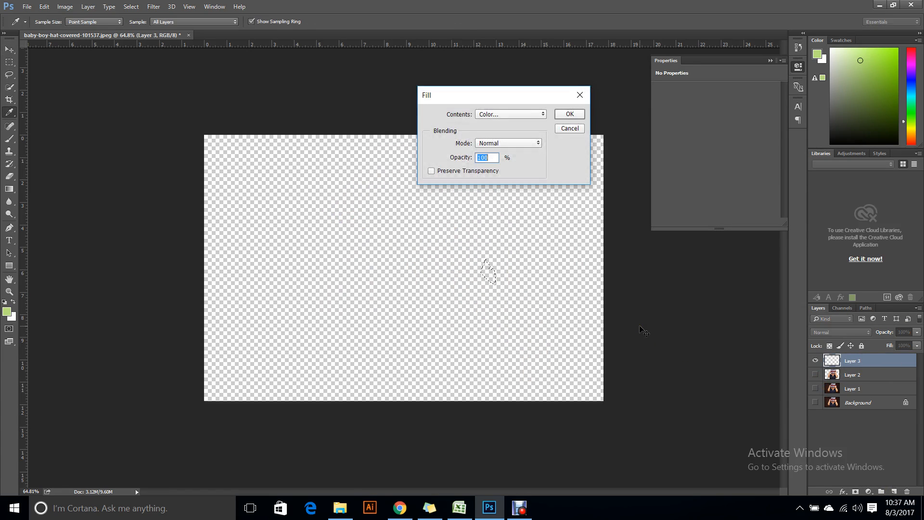
left_click(571, 115)
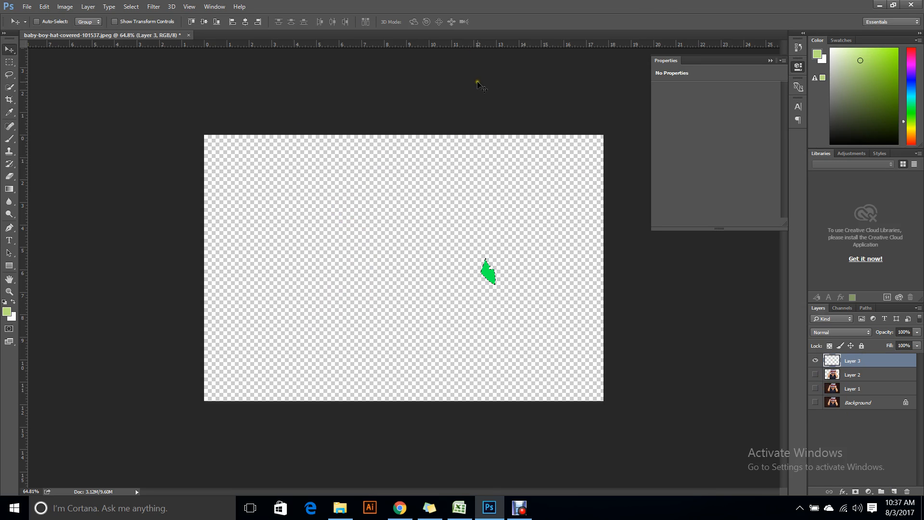
key("ctrl+z")
Delete the empty Layer 3 and make Layer 2 with the cutout visible again
left_click(814, 361)
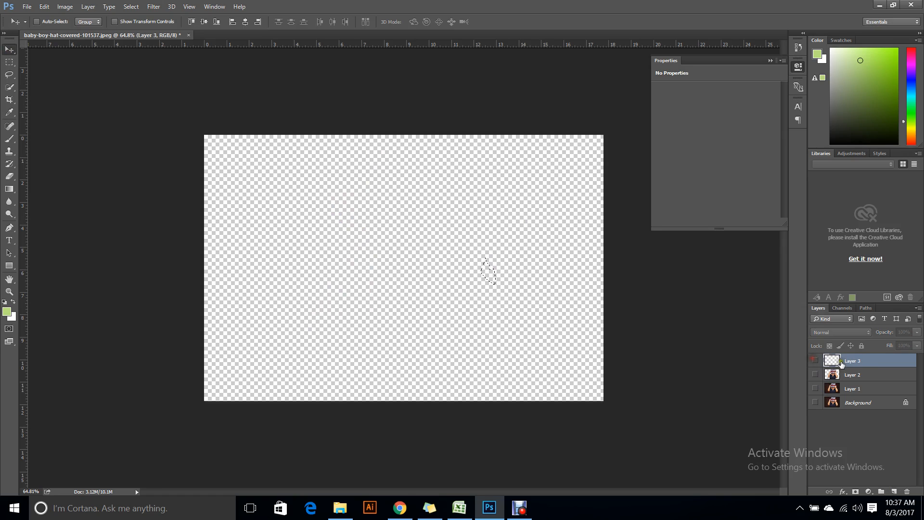
left_click(907, 491)
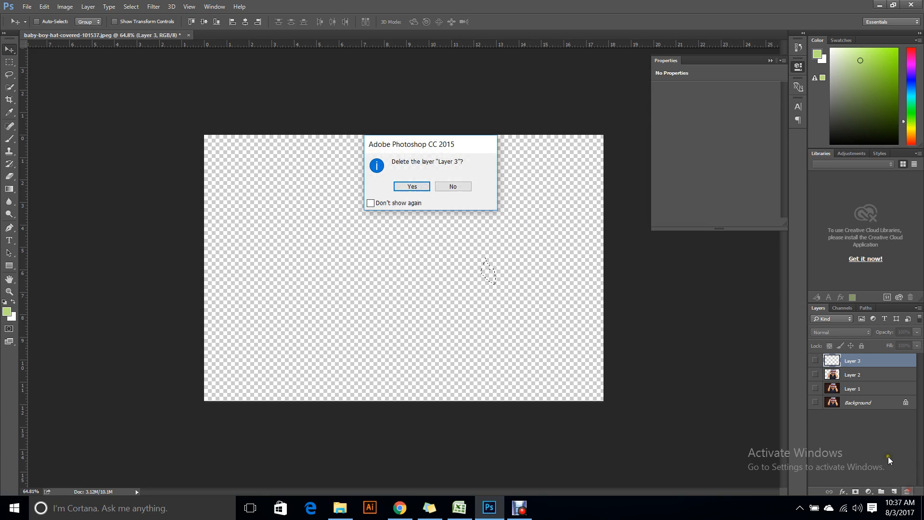
left_click(424, 187)
left_click(815, 360)
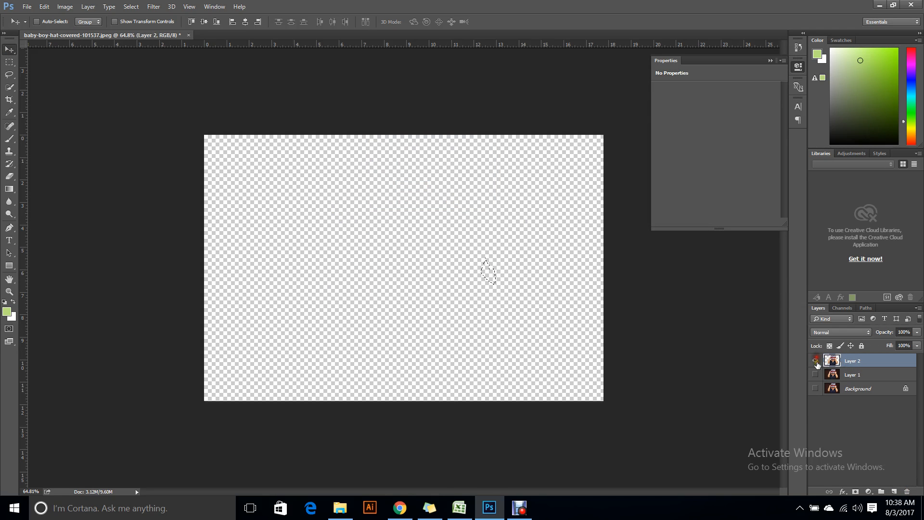
Draw a light green rectangle of about 1686 by 1061 px over the whole canvas and move Layer 2 above it
left_click(10, 265)
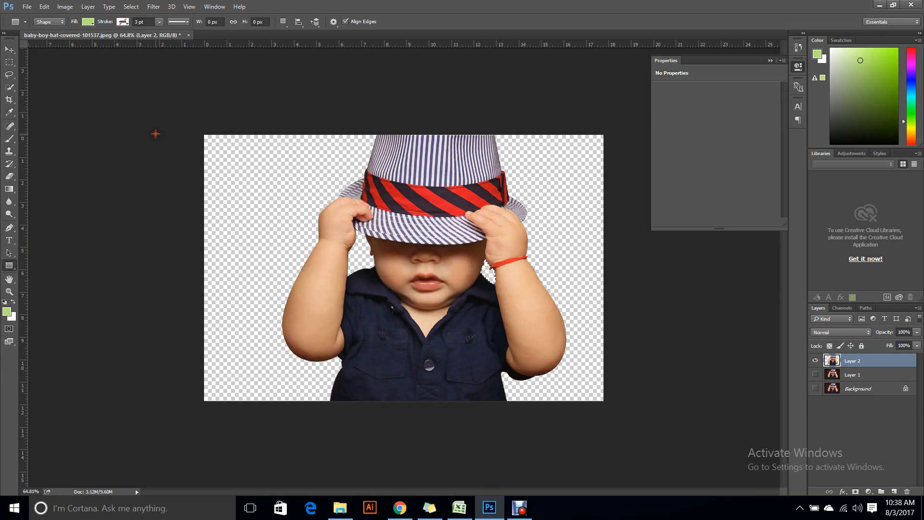
left_click_drag(173, 114, 699, 444)
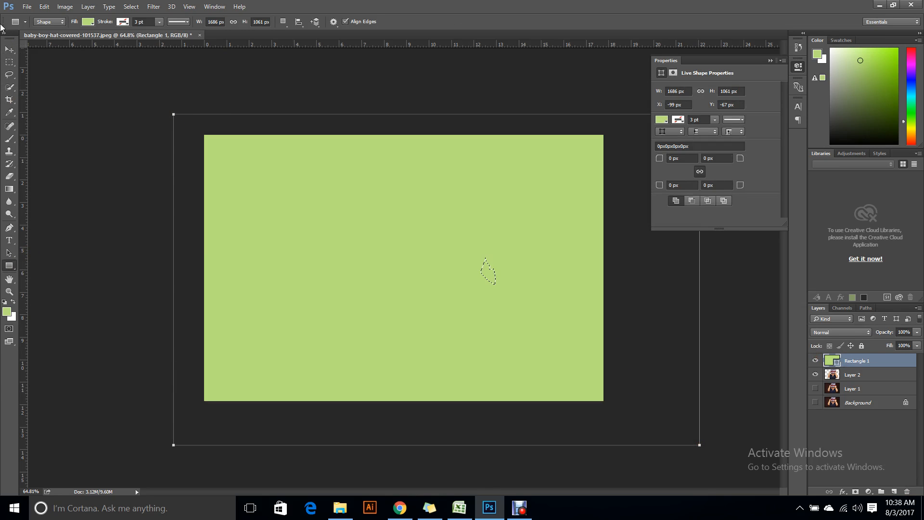
left_click(9, 50)
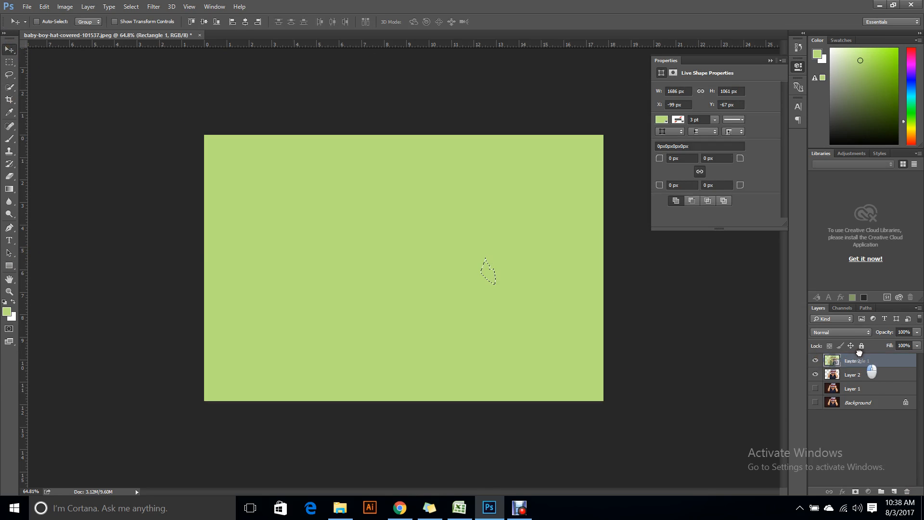
left_click_drag(862, 374, 864, 357)
scroll(588, 367, "down", 2)
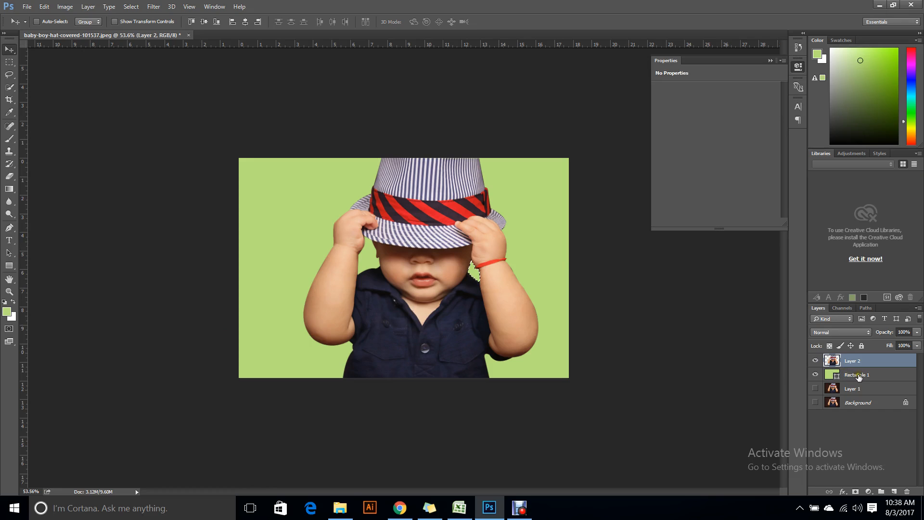
Check the cutout on Layer 2 with the green rectangle hidden and shown again
left_click(861, 375)
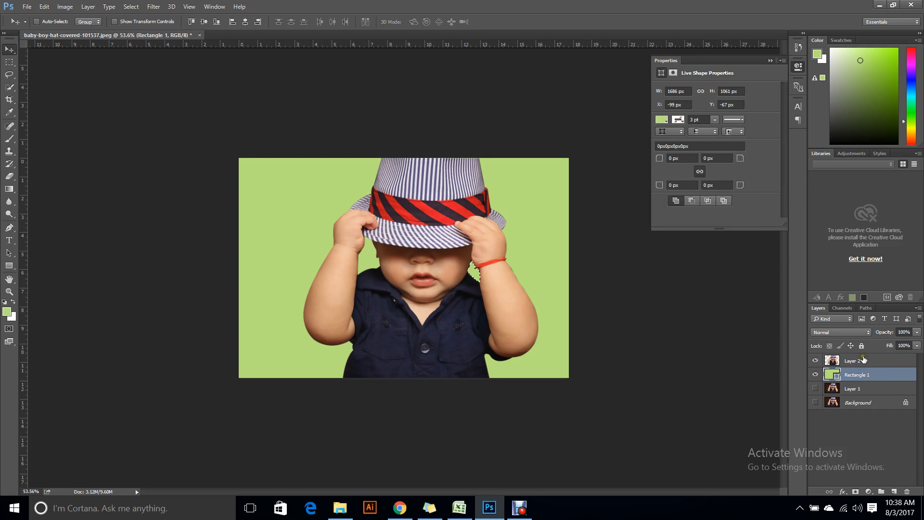
left_click(861, 362)
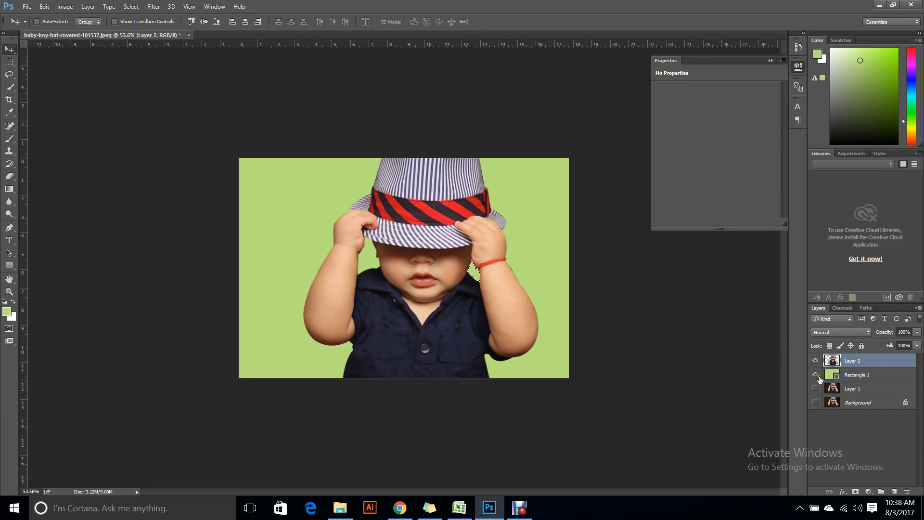
left_click(816, 374)
left_click(816, 375)
left_click(12, 89)
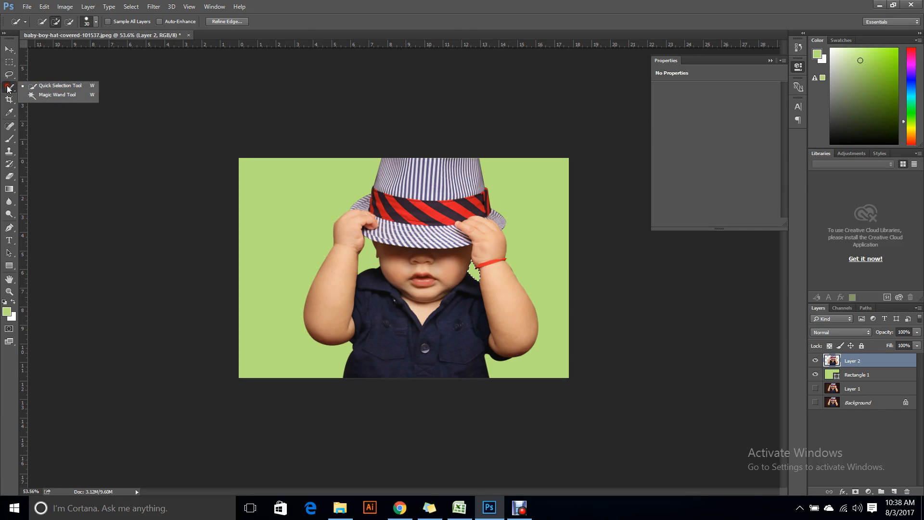
left_click(9, 89)
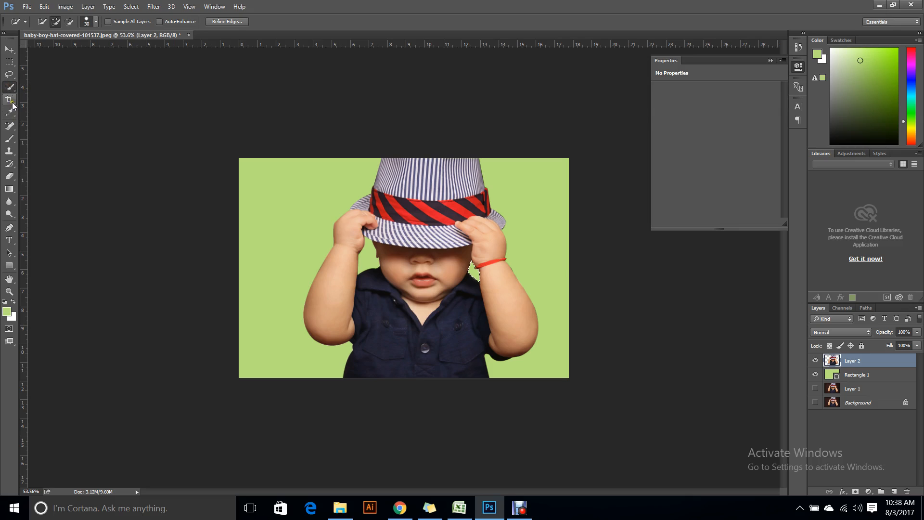
left_click(13, 140)
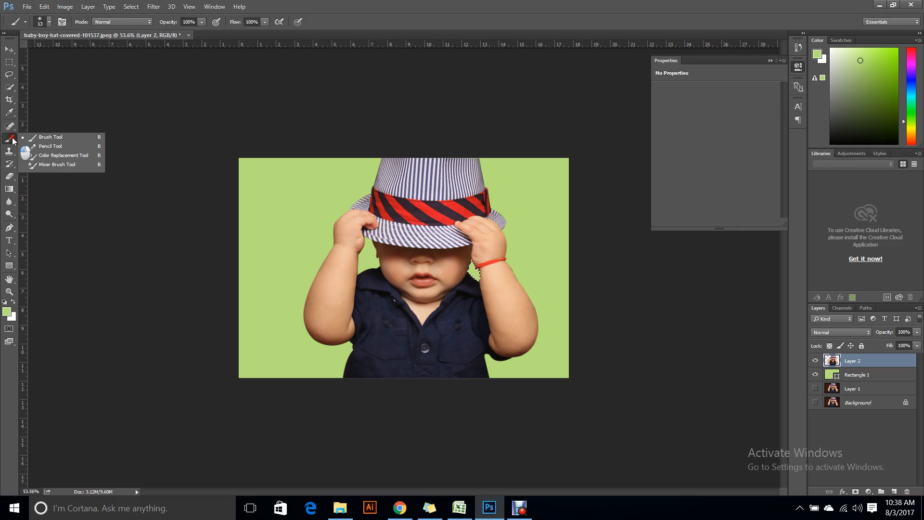
Move the cutout child slightly to the left over the green background and minimize the Photoshop window
left_click(10, 49)
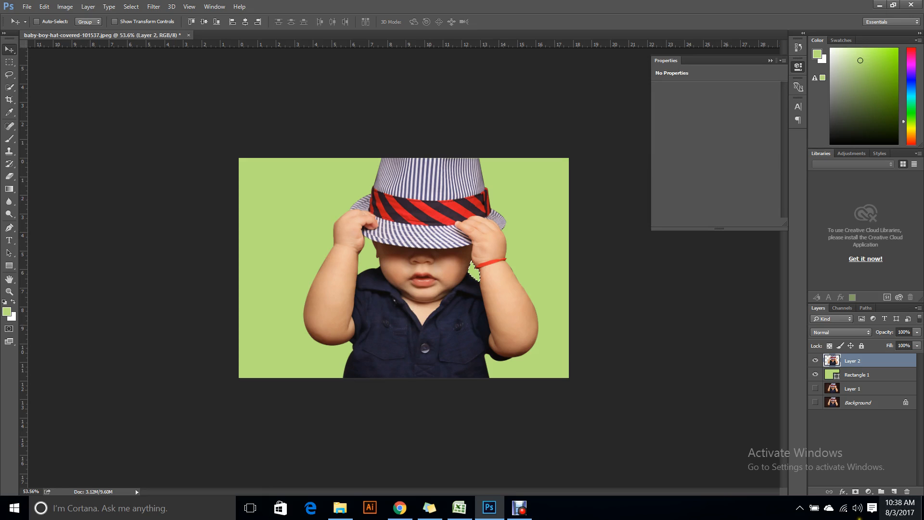
mouse_move(277, 223)
left_mouse_down()
mouse_move(332, 254)
mouse_move(266, 216)
mouse_move(263, 226)
left_mouse_up()
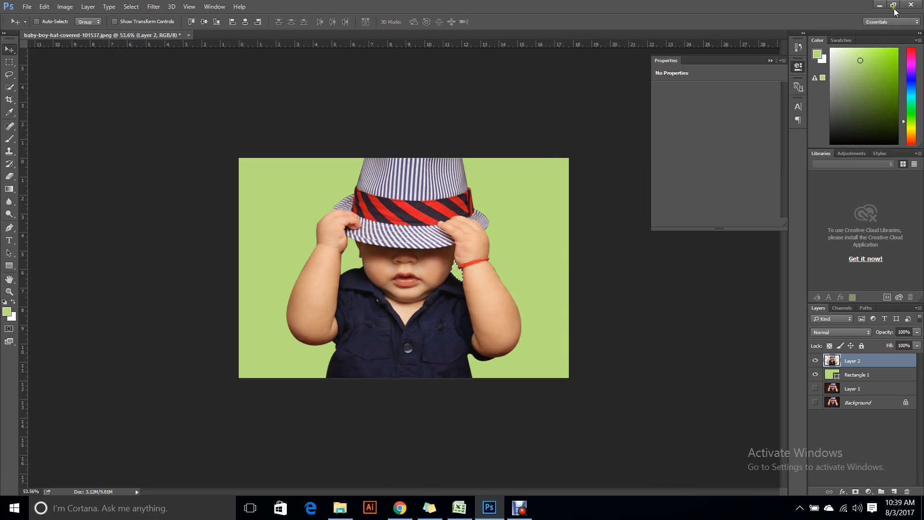
left_click(879, 5)
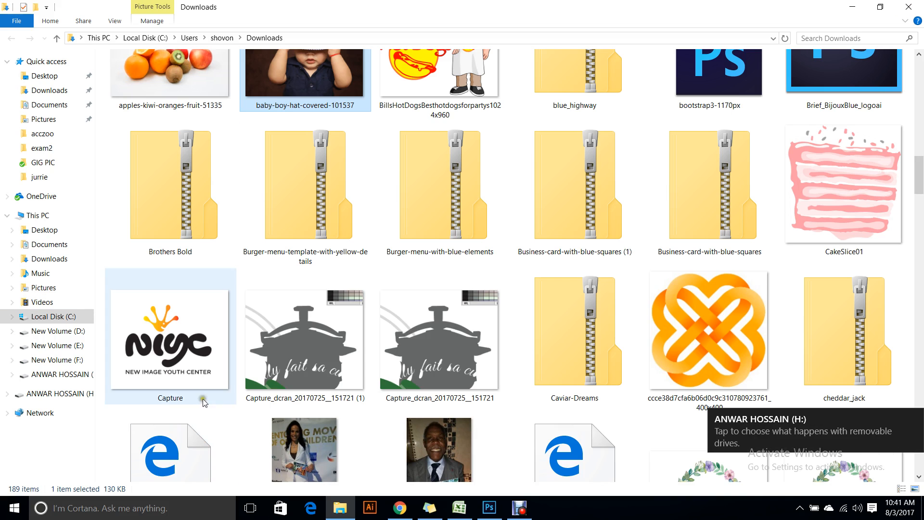
Look through the files in the Downloads folder for a practice image
scroll(548, 282, "down", 20)
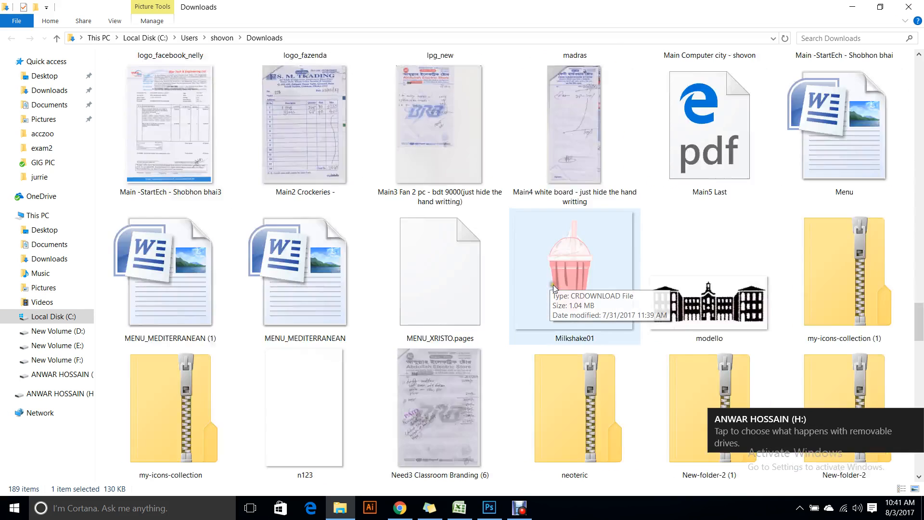
scroll(553, 288, "up", 5)
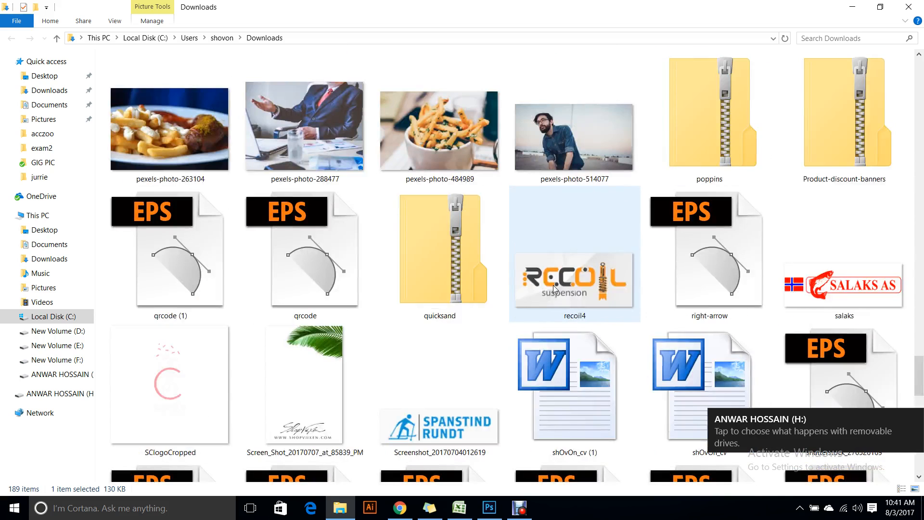
scroll(553, 285, "up", 10)
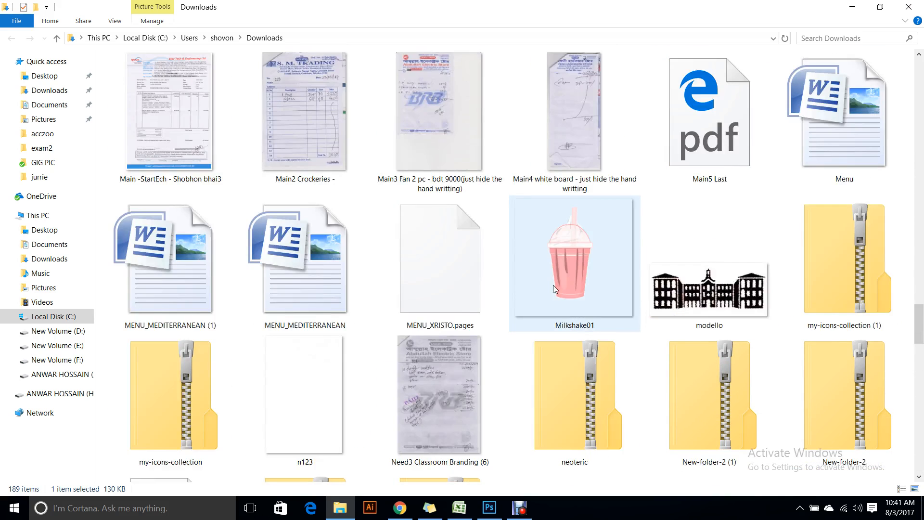
scroll(509, 295, "up", 8)
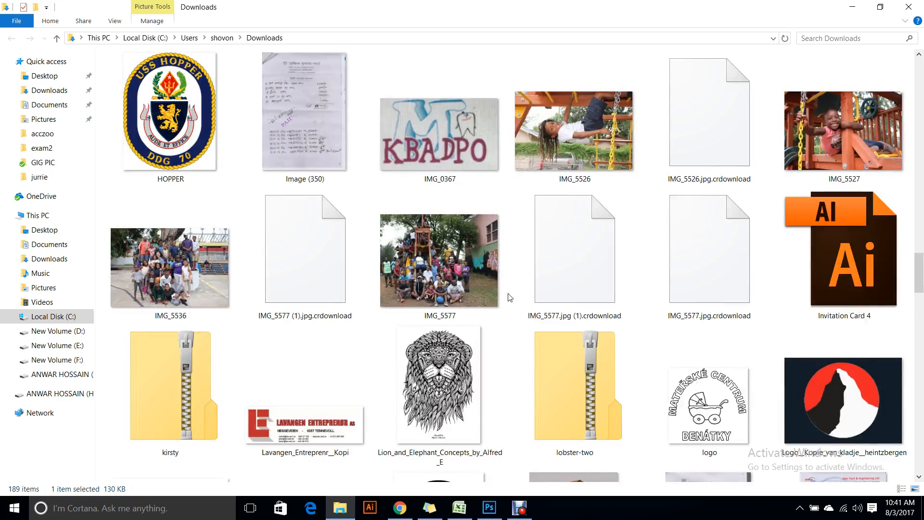
scroll(509, 297, "down", 4)
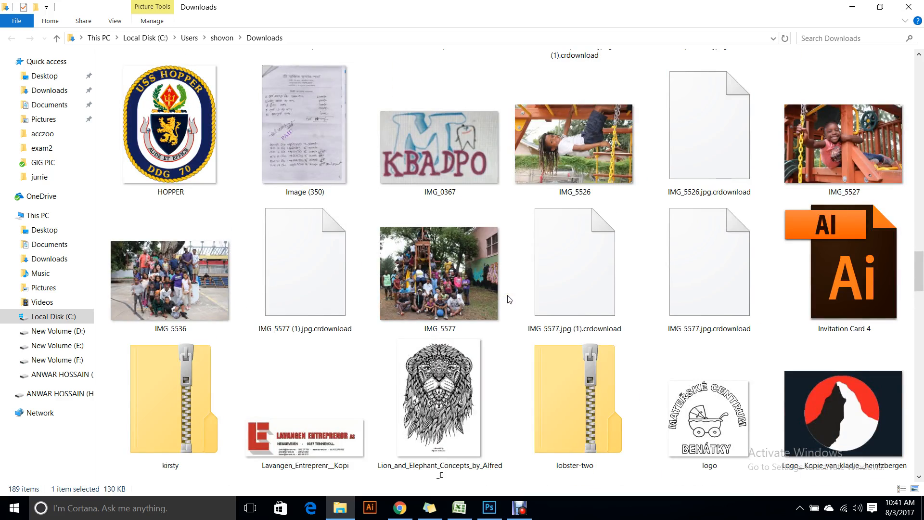
scroll(509, 298, "up", 9)
scroll(509, 299, "down", 4)
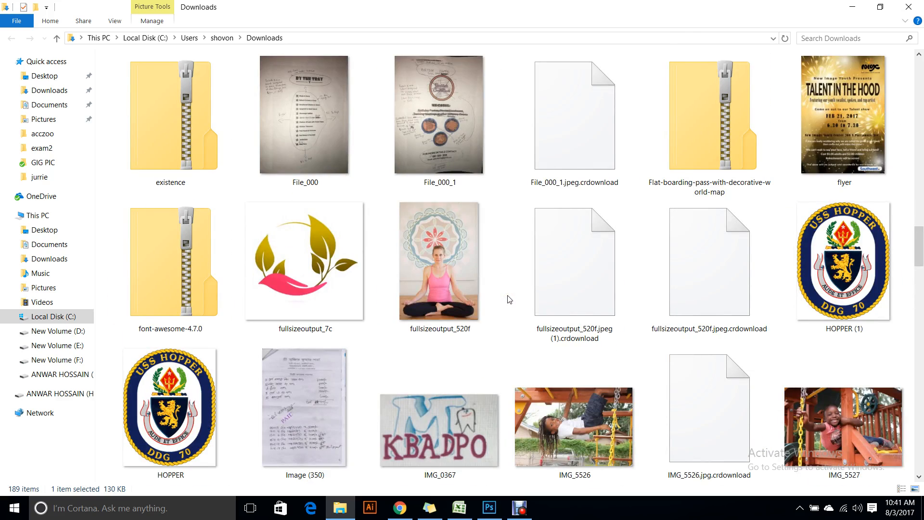
scroll(509, 299, "up", 10)
scroll(509, 298, "up", 2)
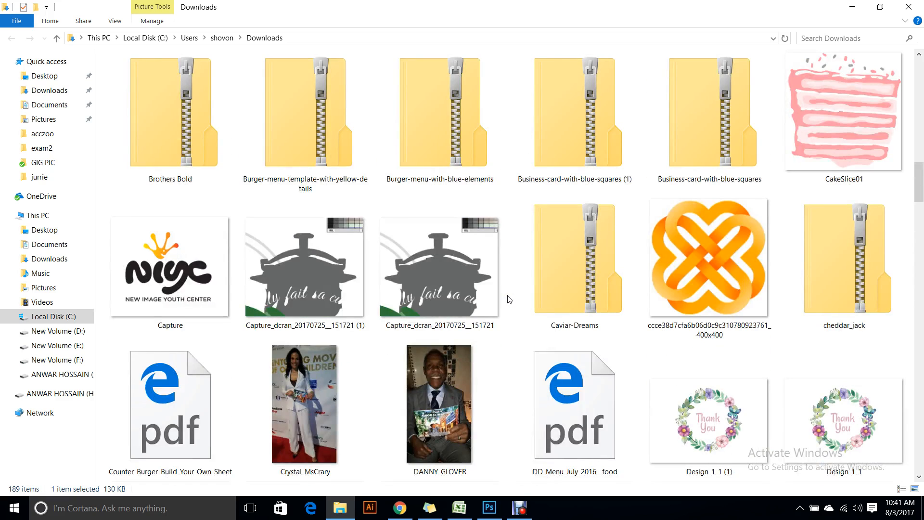
Send the image apples-kiwi-oranges-fruit-51335 (1) from Downloads to the removable drive (H:)
scroll(509, 299, "up", 4)
left_click(811, 152)
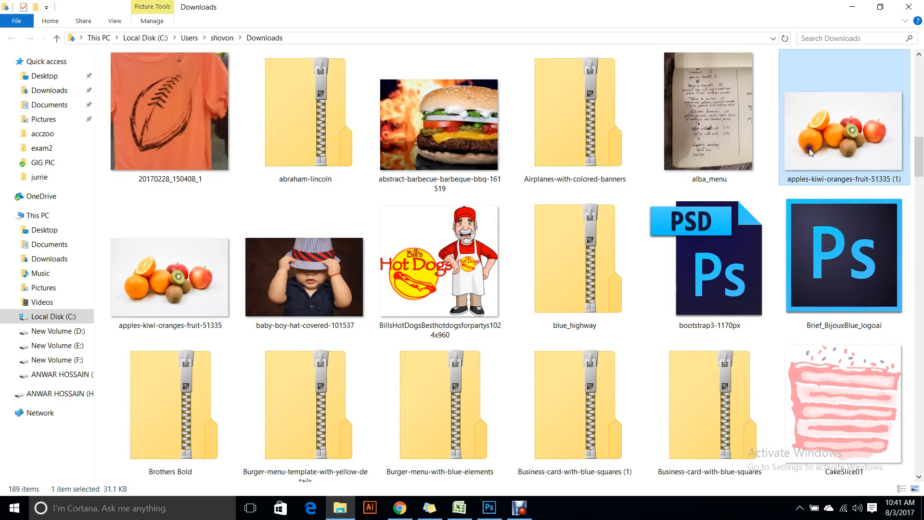
right_click(811, 152)
mouse_move(797, 339)
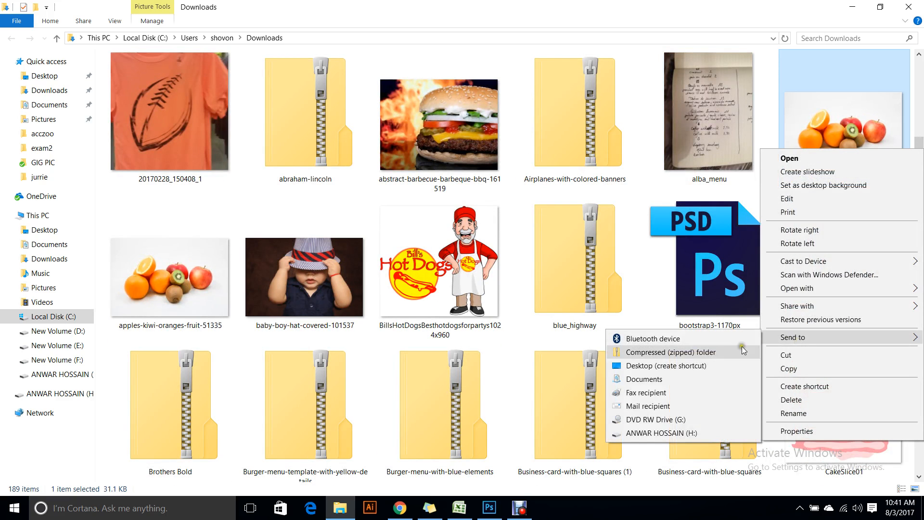
left_click(734, 433)
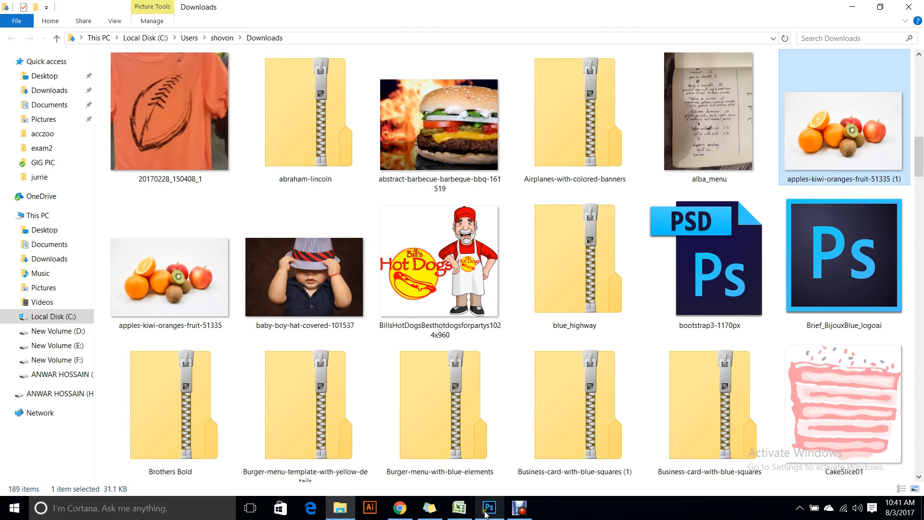